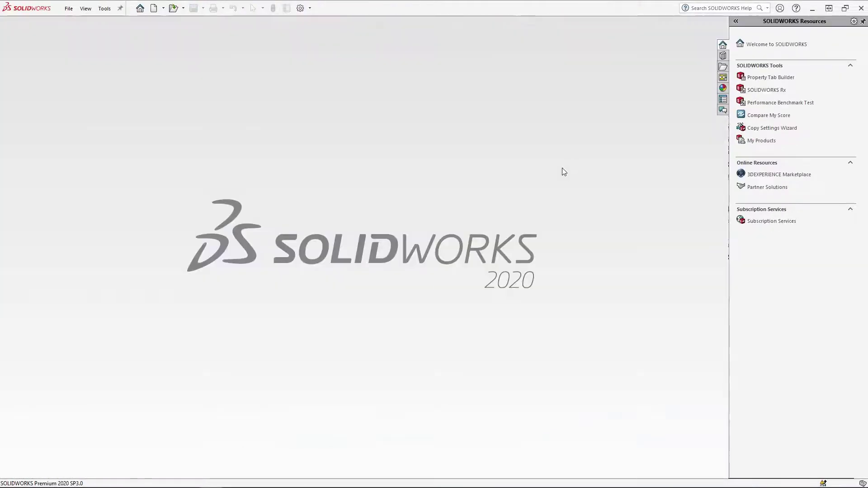
Start a new part and sketch a 30 x 30 mm centre rectangle on the Top Plane.
key(ctrl+n)
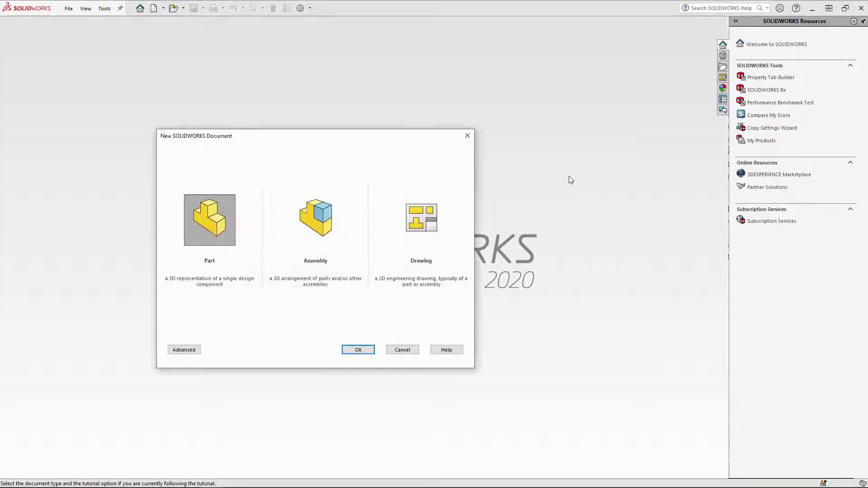
key(Return)
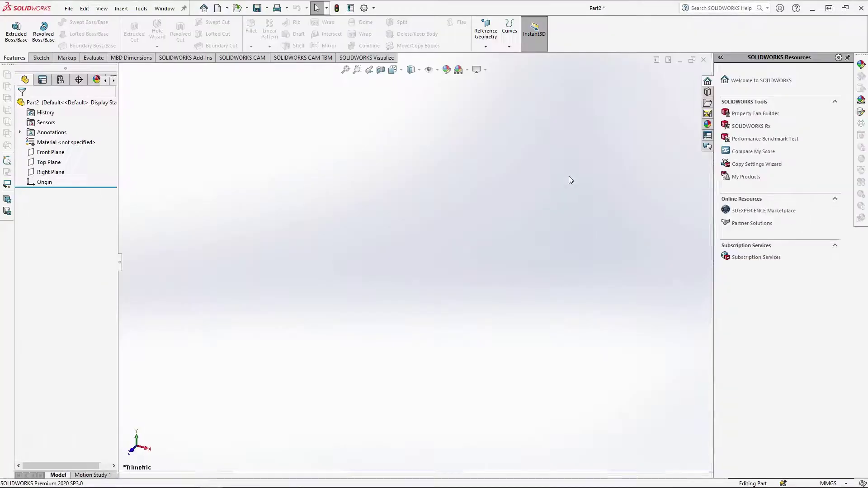
click(49, 161)
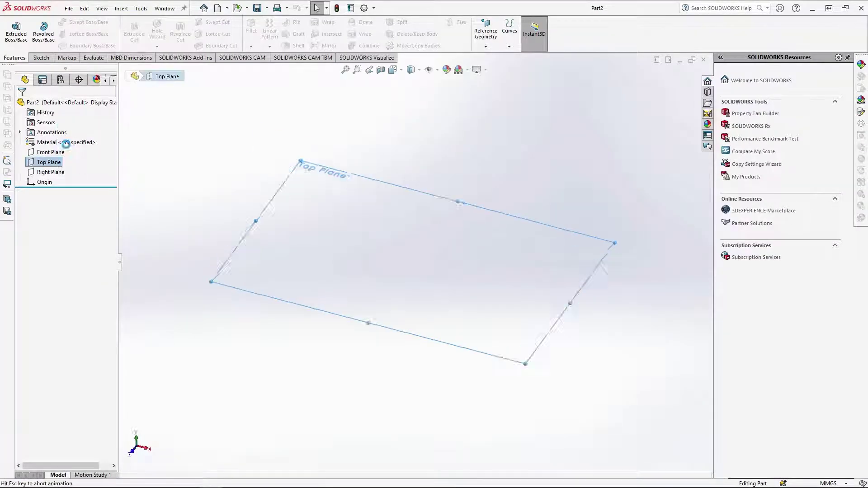
click(64, 142)
click(60, 34)
click(414, 262)
text(30)
key(Tab)
text(30)
key(Return)
Extrude the square 30 mm into a cube.
click(14, 57)
click(17, 34)
text(30)
key(Return)
key(Return)
click(240, 343)
Cut a radius 7.5 circle 22 mm deep into the cube's top face.
scroll(237, 331, up, 4)
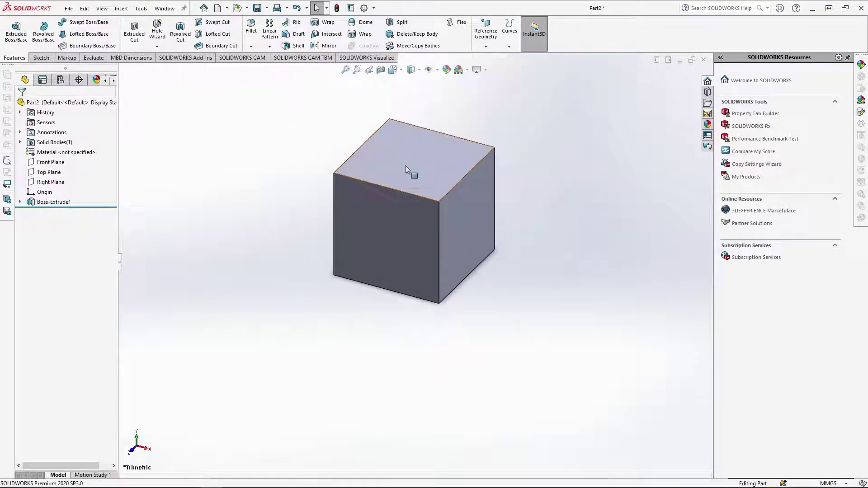
click(405, 165)
click(447, 139)
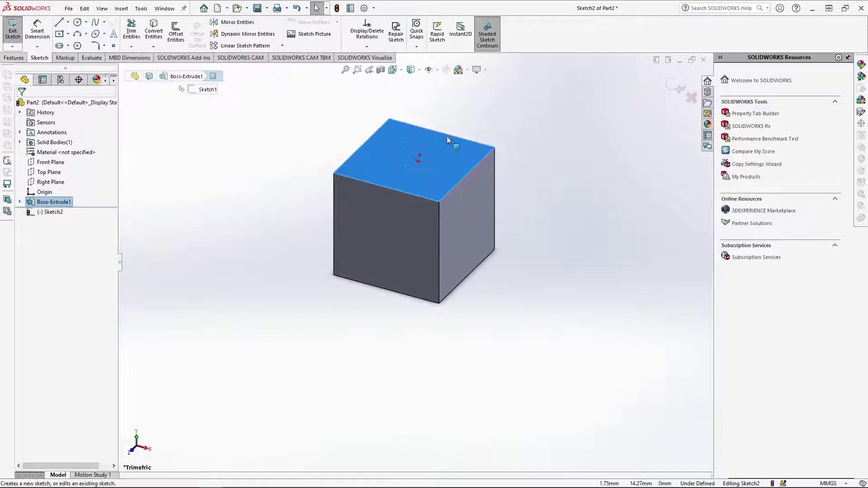
click(394, 70)
click(405, 93)
click(78, 22)
click(414, 262)
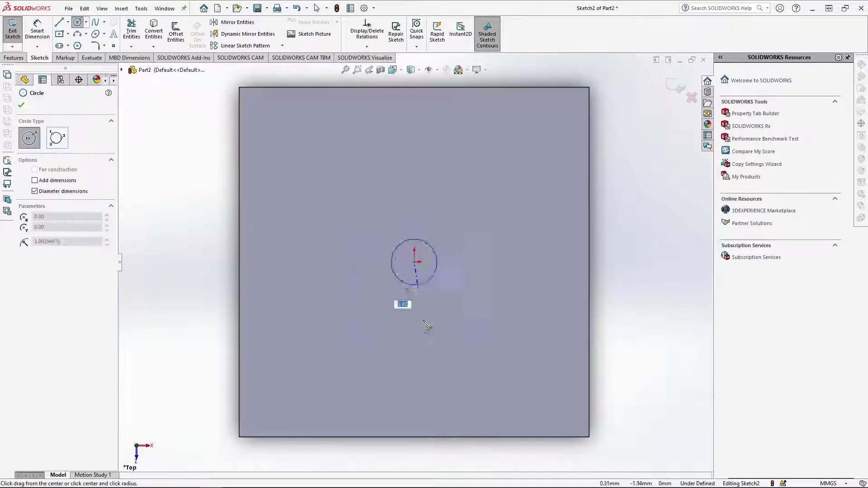
click(415, 349)
click(14, 58)
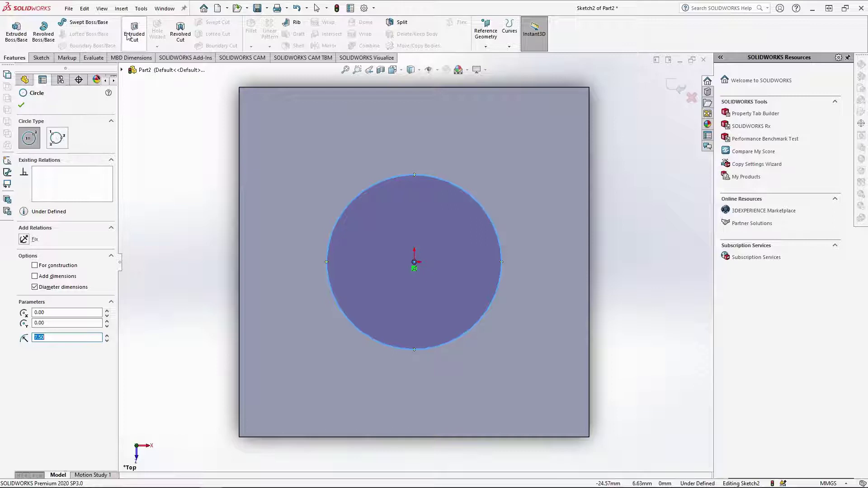
click(135, 34)
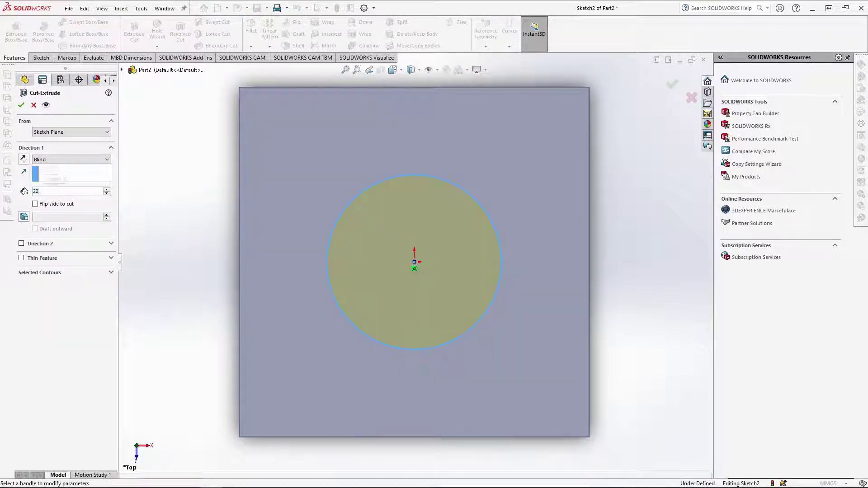
text(22)
key(Return)
Fillet the hole's bottom face with a 7.5 mm radius.
click(405, 211)
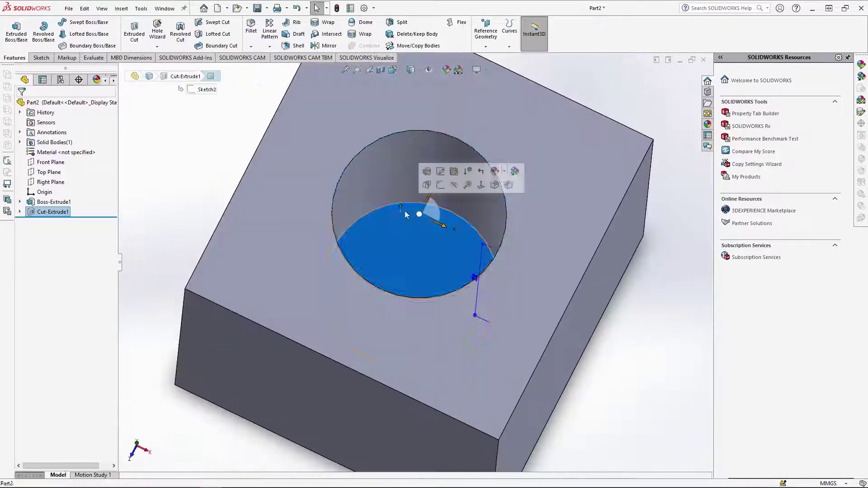
click(495, 185)
text(7.5)
key(Return)
key(Return)
Sketch on the cube's front face, viewed head-on with hidden lines visible.
scroll(398, 256, up, 4)
middle_drag(398, 256, 347, 236)
click(356, 300)
click(400, 276)
click(393, 70)
click(446, 120)
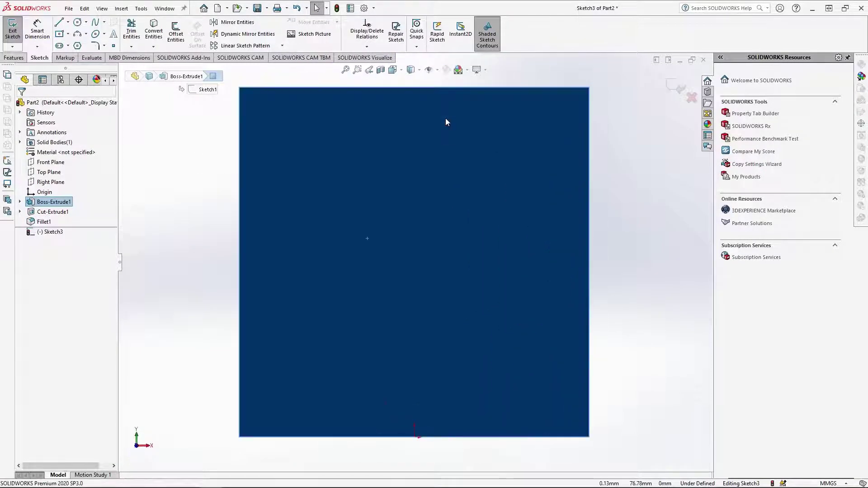
click(412, 70)
click(411, 120)
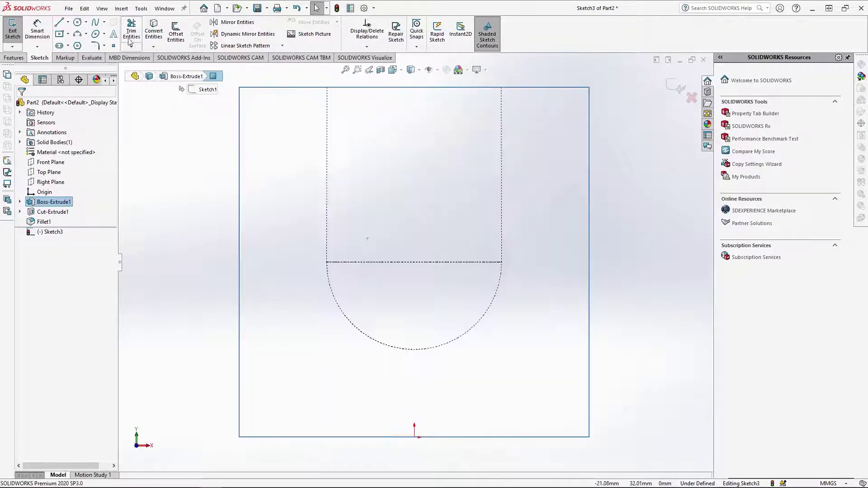
Cut a radius 7.5 circle 15 mm deep into the front face at the channel's midline.
click(78, 25)
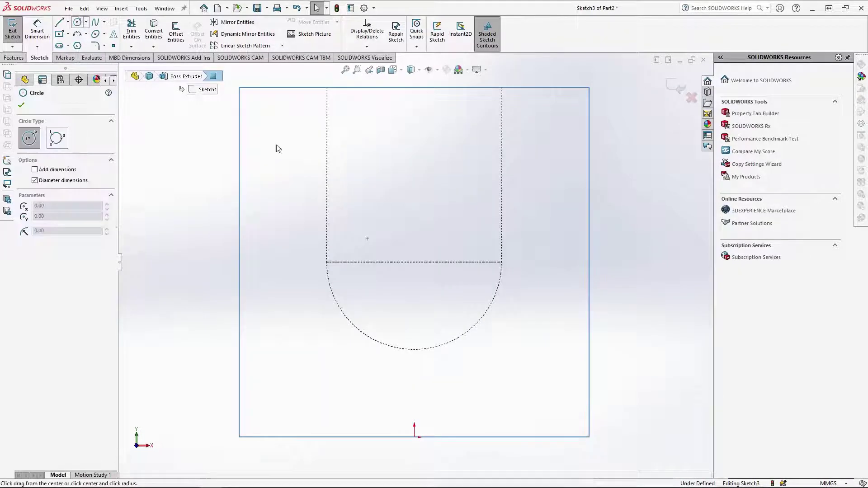
click(414, 262)
click(414, 349)
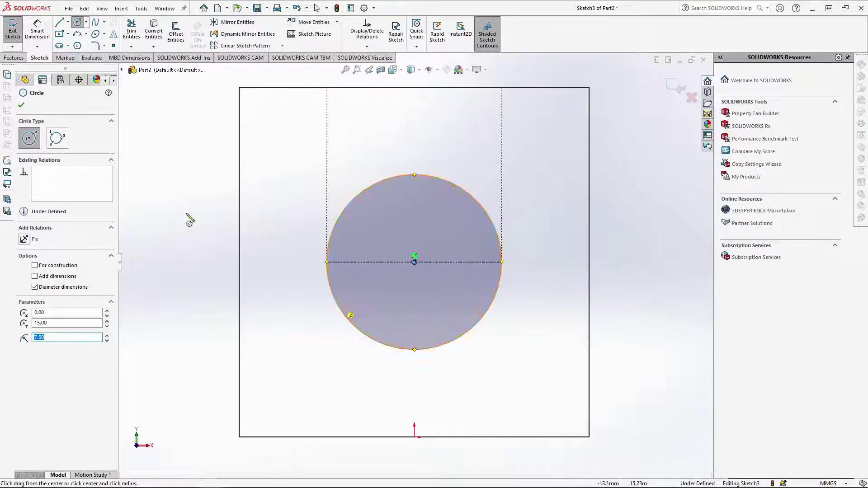
click(14, 53)
click(134, 33)
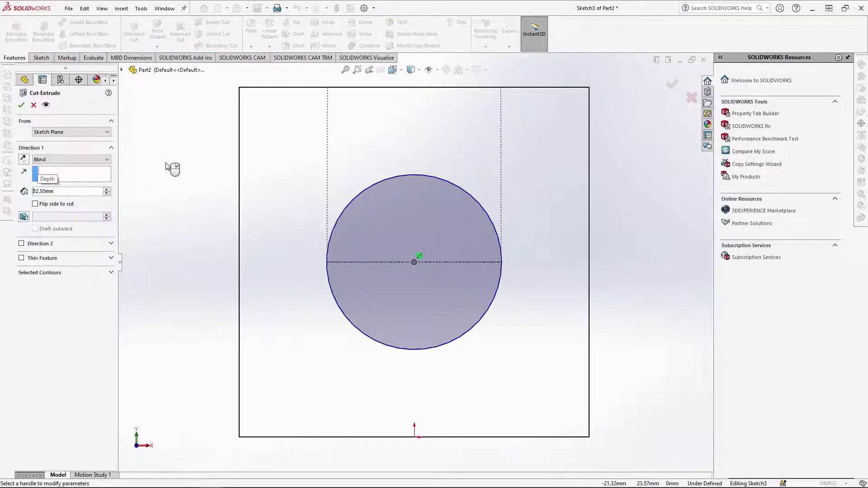
text(15)
key(Return)
middle_drag(339, 190, 256, 285)
key(Return)
Start a sketch on the cube's right face.
scroll(397, 267, up, 3)
click(519, 311)
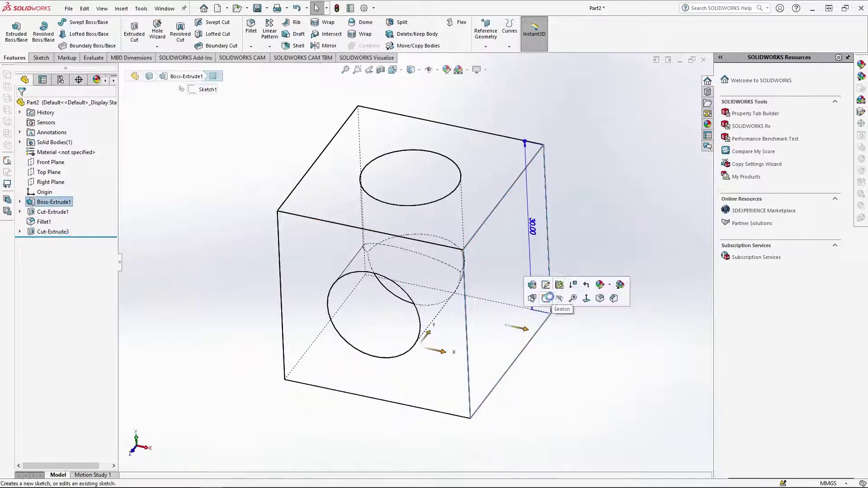
click(557, 300)
Cut a third round hole 15 mm deep into the cube's right face.
click(77, 23)
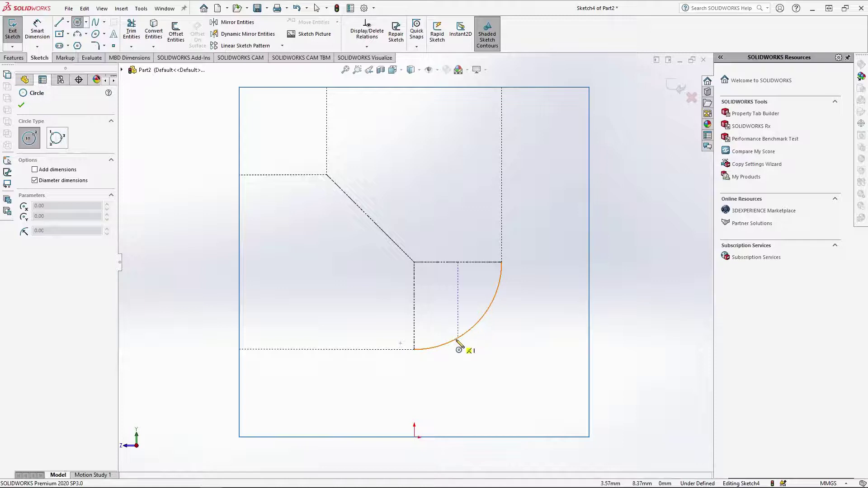
click(415, 262)
click(414, 356)
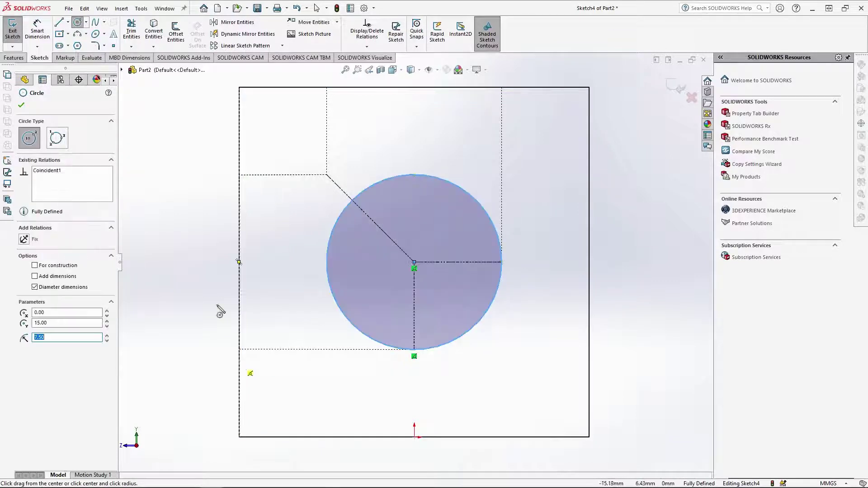
click(19, 58)
click(134, 31)
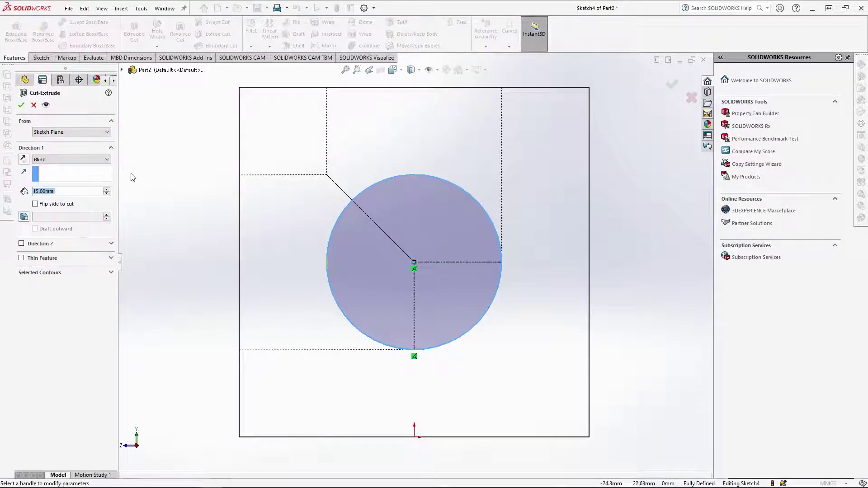
key(Return)
middle_drag(241, 228, 410, 260)
Fillet the edge where the holes meet with a 2 mm radius.
click(537, 271)
click(619, 248)
text(2.5)
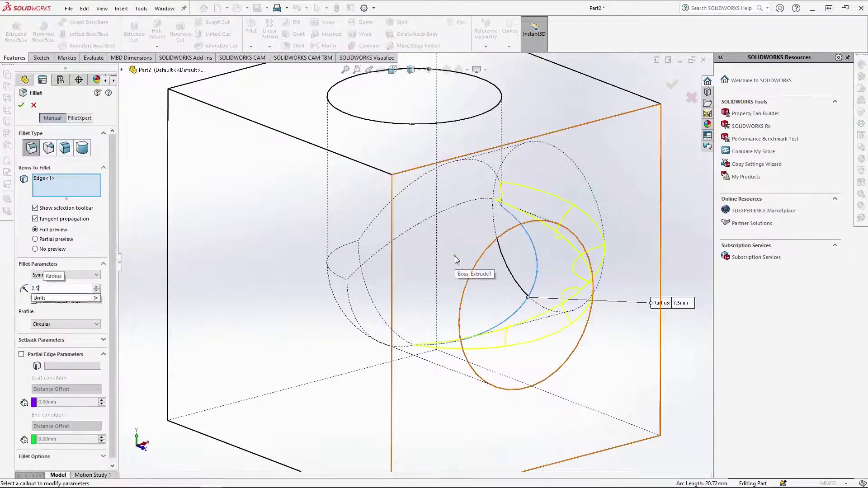
key(Return)
Save the part as 'Split track'.
key(Return)
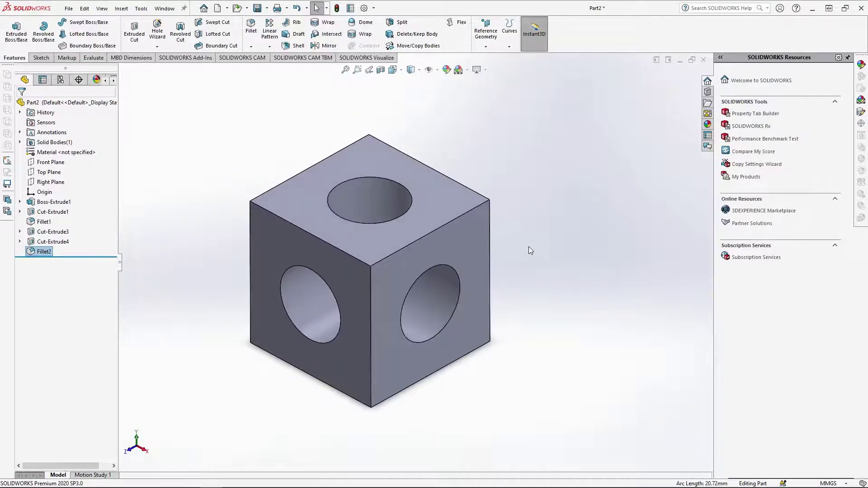
middle_drag(528, 246, 490, 300)
key(ctrl+s)
text(Split track)
key(Return)
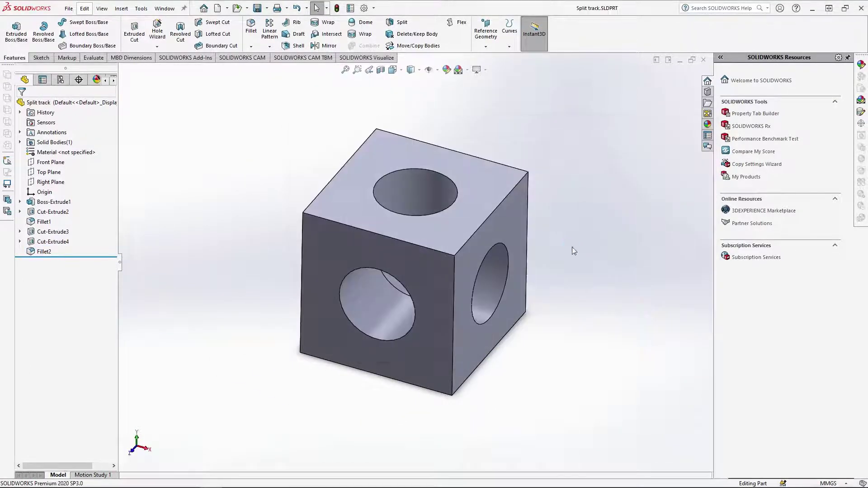
Close Split track and sketch a 30 mm centre square on a new part's Top Plane.
click(703, 60)
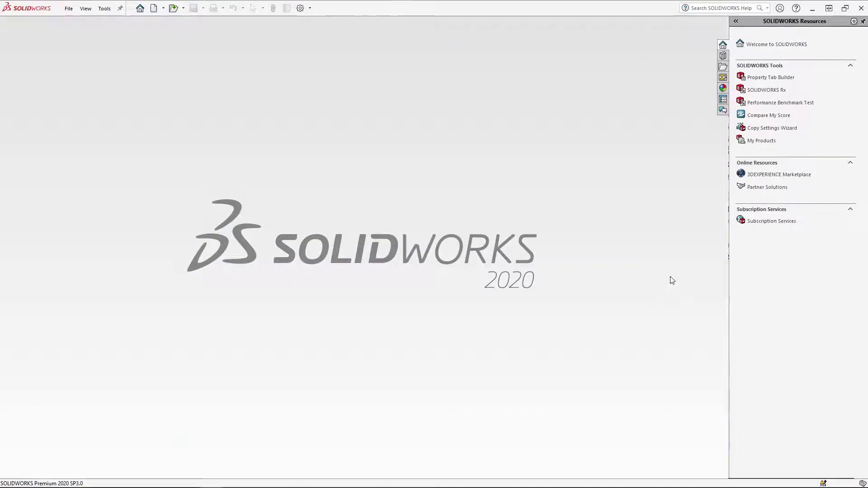
key(ctrl+n)
key(Return)
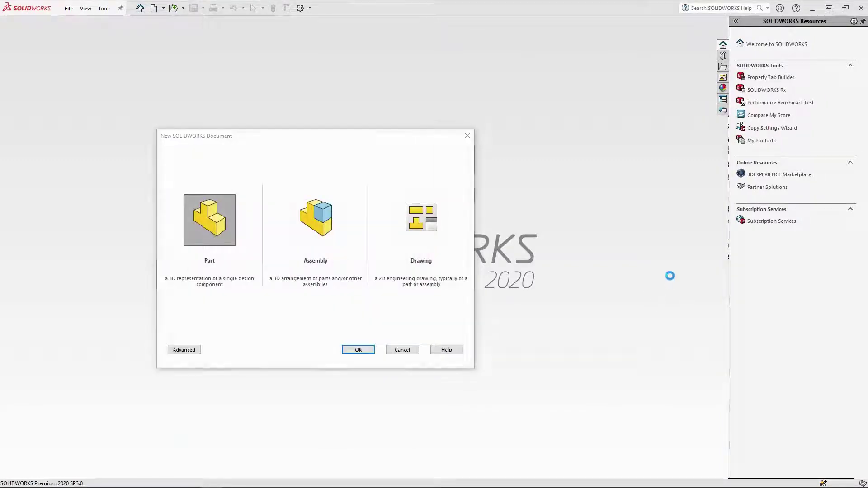
click(49, 161)
click(79, 146)
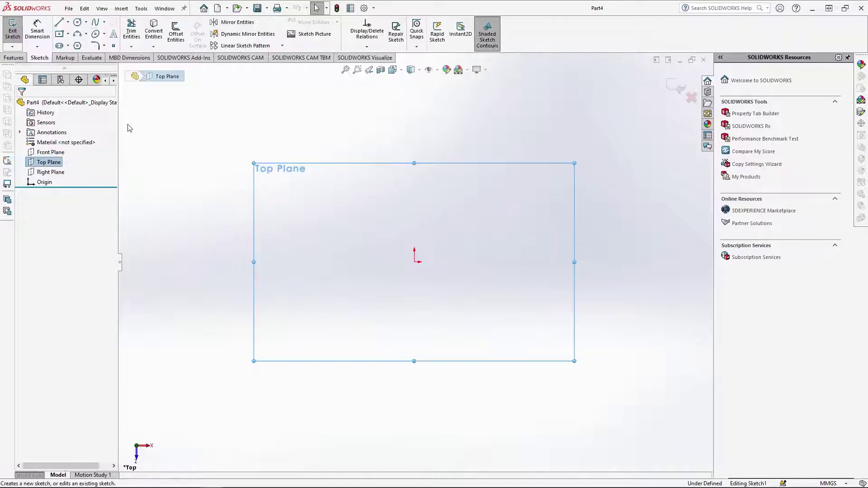
click(60, 34)
click(414, 262)
text(30)
key(Tab)
key(Return)
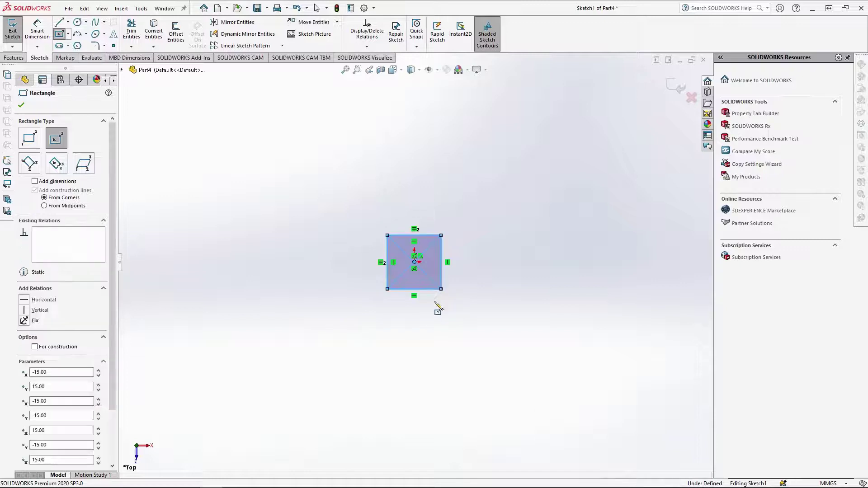
Extrude the square into a 30 mm cube and begin a sketch on its top face.
click(7, 55)
click(17, 34)
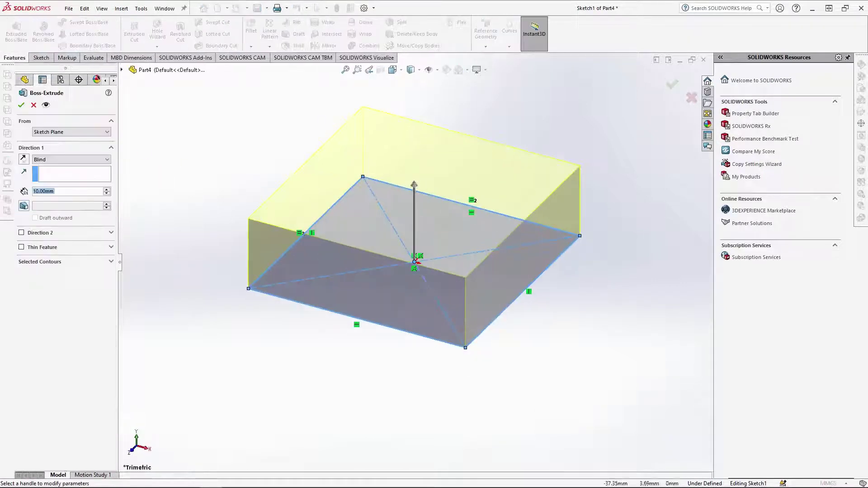
right_click(159, 176)
scroll(289, 198, up, 3)
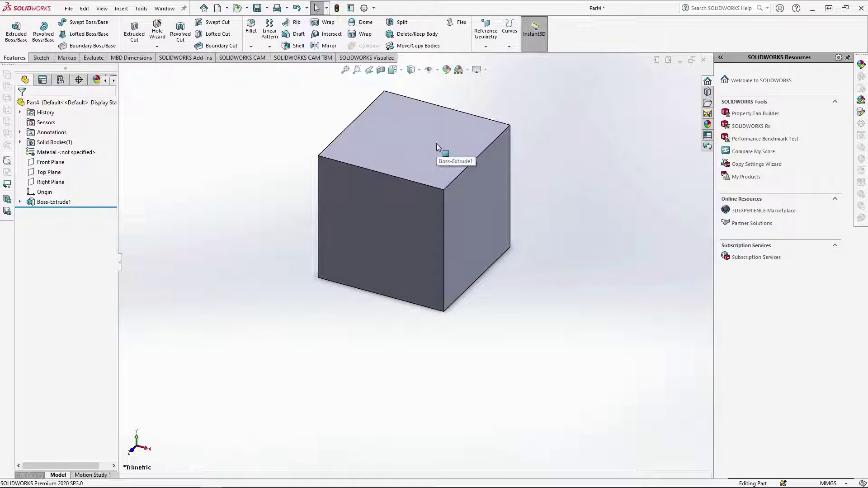
click(435, 143)
click(477, 103)
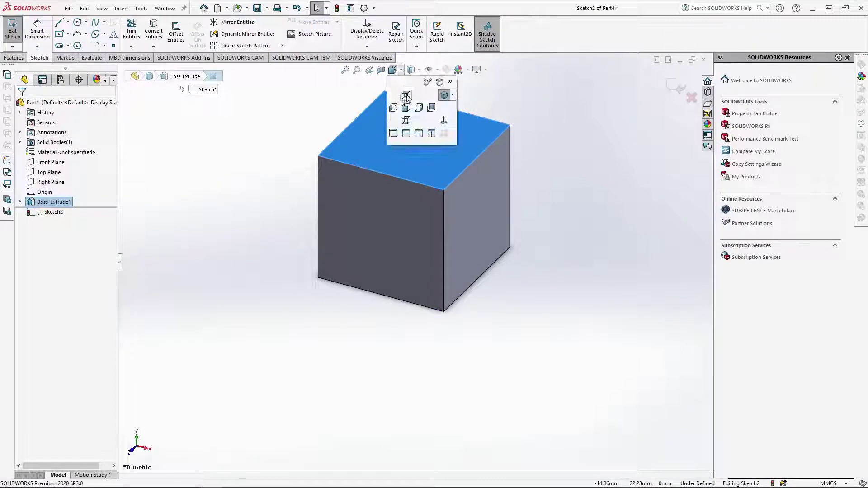
Draw two 15 mm lines from the left edge to the origin and down to the edge.
click(58, 22)
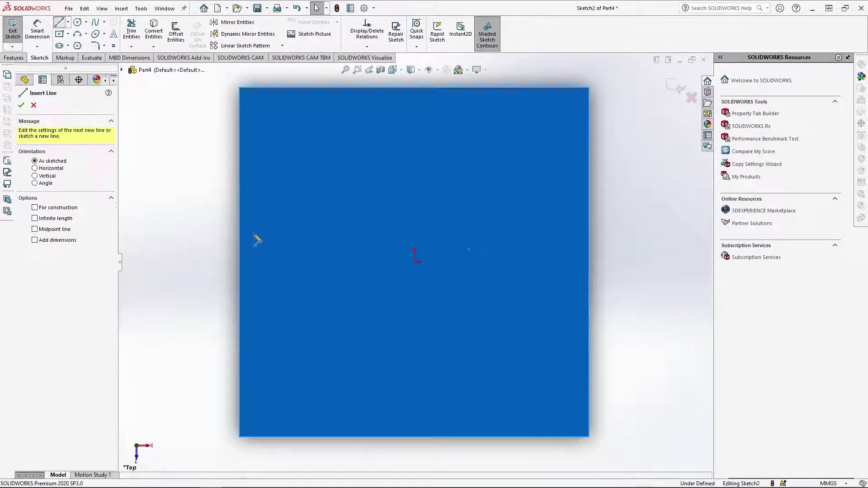
click(239, 262)
click(414, 262)
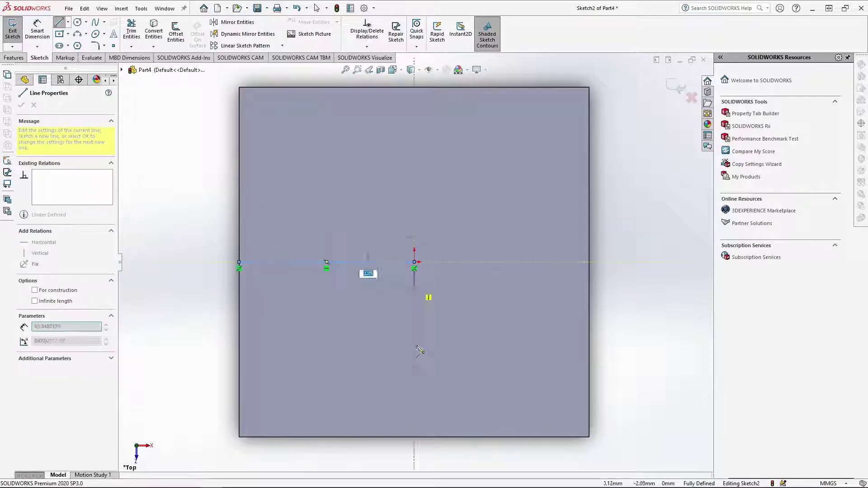
click(414, 437)
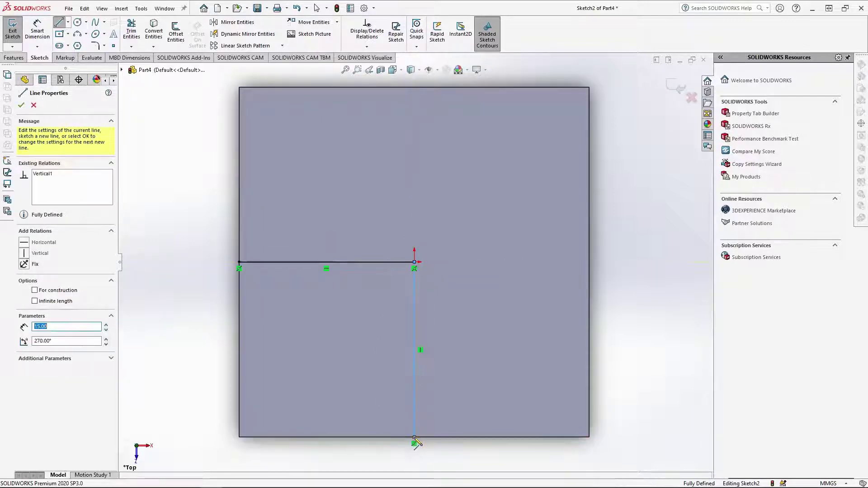
key(Escape)
Round the path's corner with a 10 mm sketch fillet and exit the sketch.
click(97, 45)
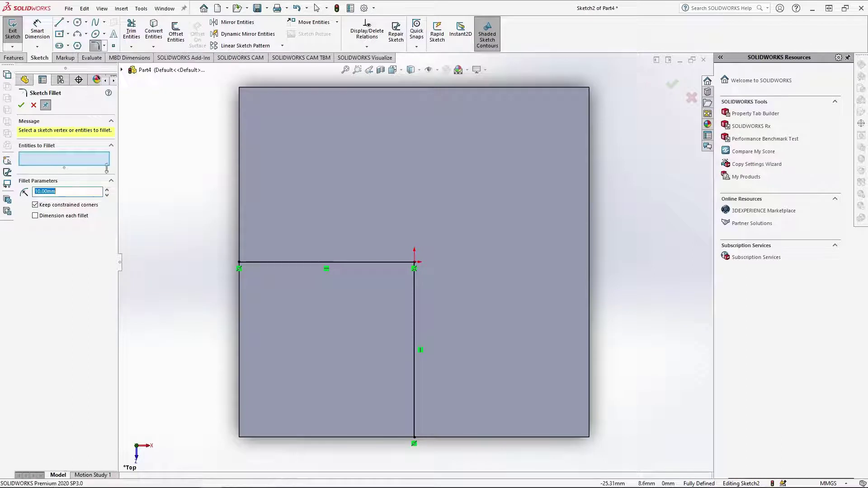
click(389, 262)
click(21, 105)
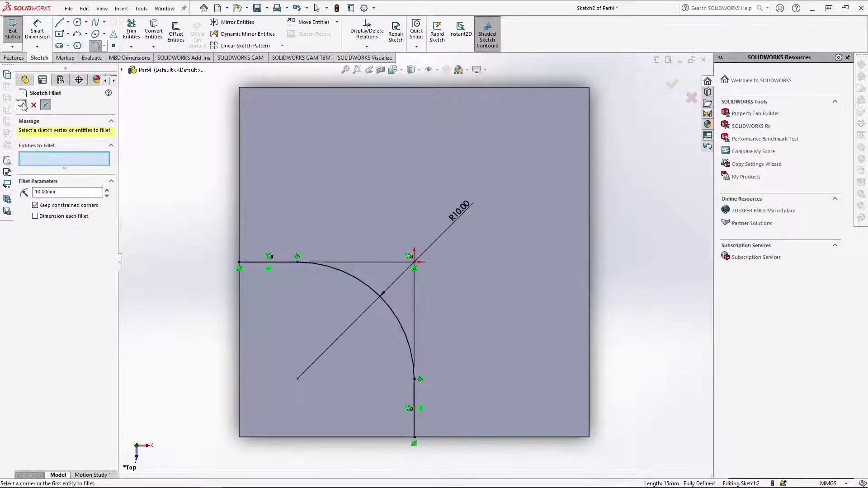
click(21, 105)
click(673, 84)
middle_drag(428, 316, 390, 193)
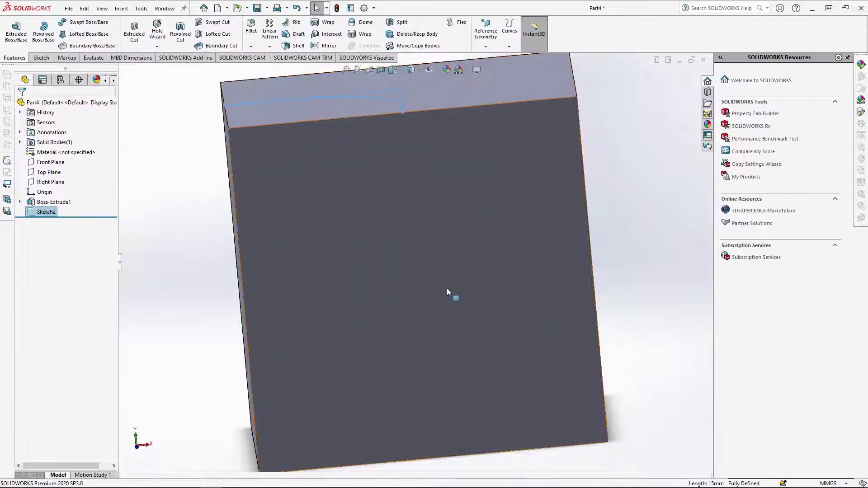
click(447, 288)
Sketch a 15 mm circle on the side face, centred on the top edge midpoint.
click(487, 265)
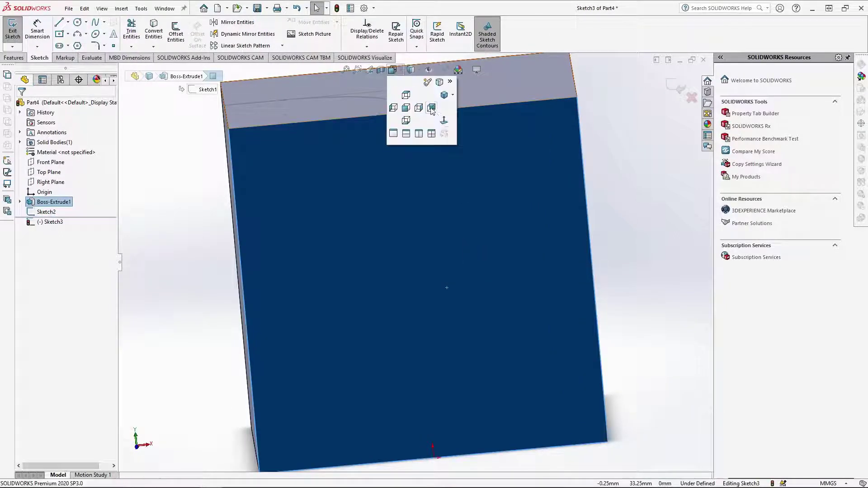
click(77, 22)
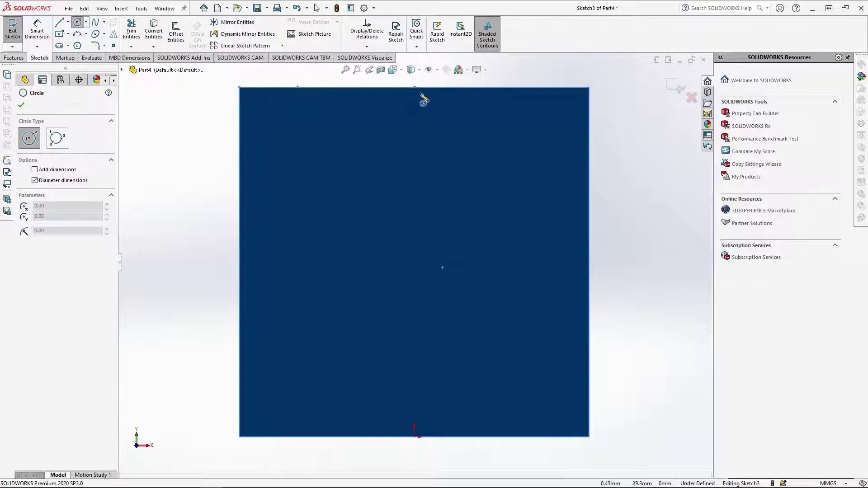
click(414, 87)
text(15)
key(Return)
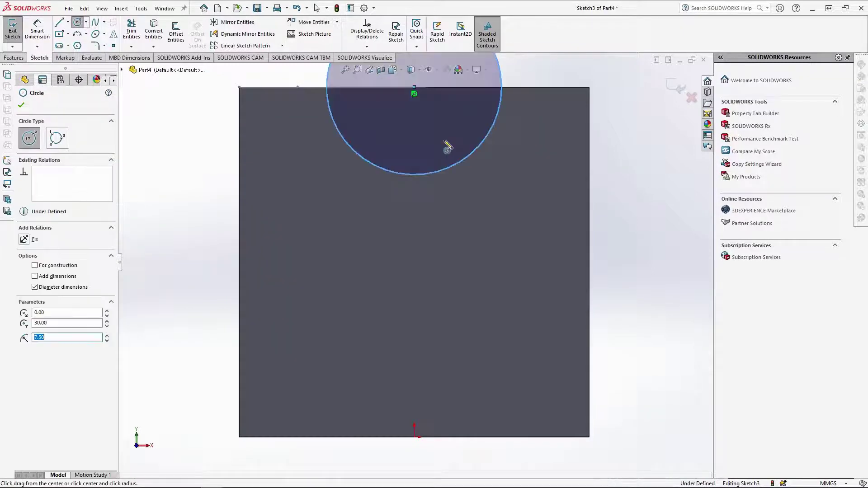
scroll(446, 146, up, 4)
click(14, 58)
middle_drag(204, 132, 254, 187)
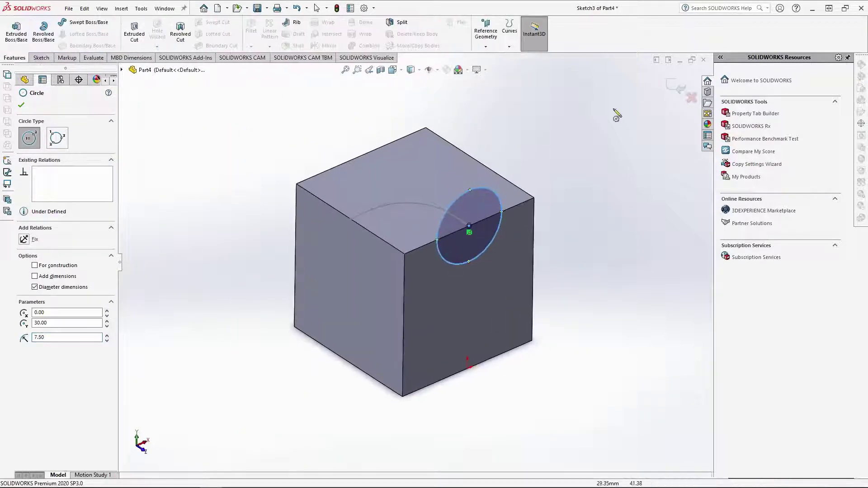
click(677, 90)
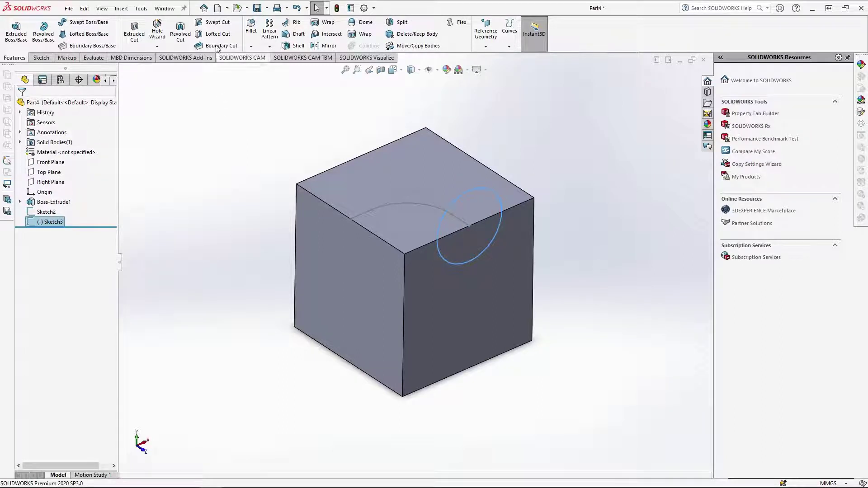
Swept-cut the circle along the rounded L path through the cube.
click(218, 24)
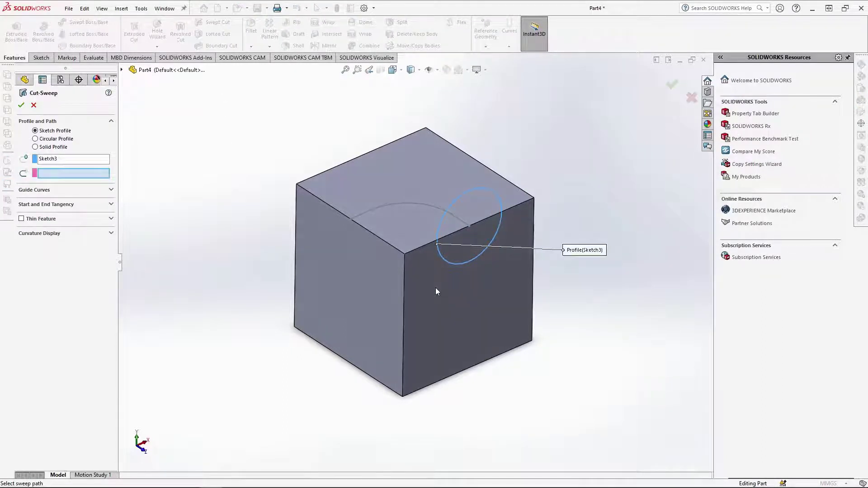
click(440, 209)
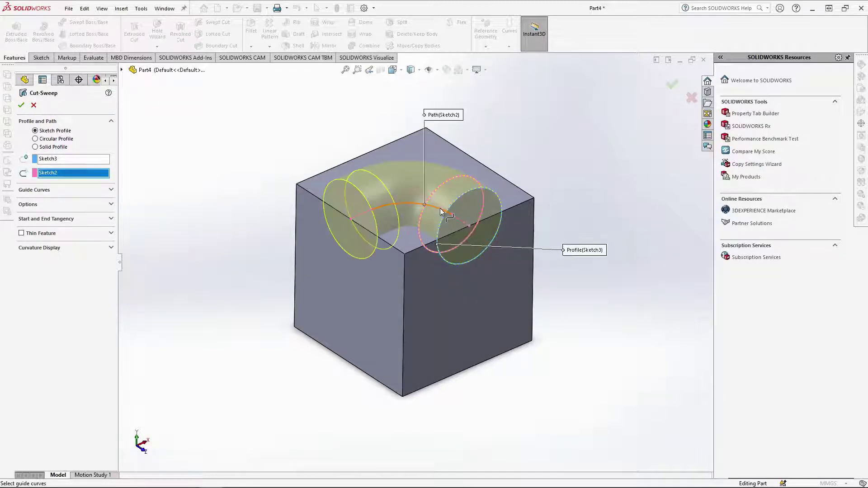
click(20, 106)
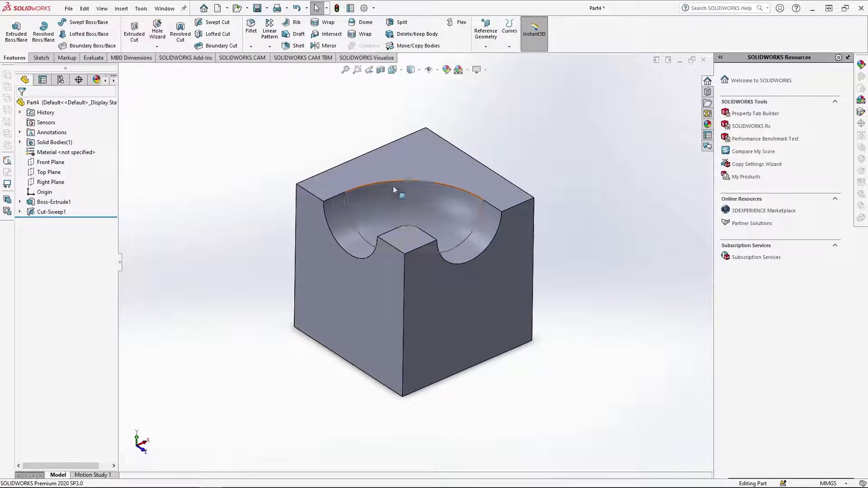
Fillet the channel's outer and inner arc edges at 1 mm.
click(416, 180)
click(497, 160)
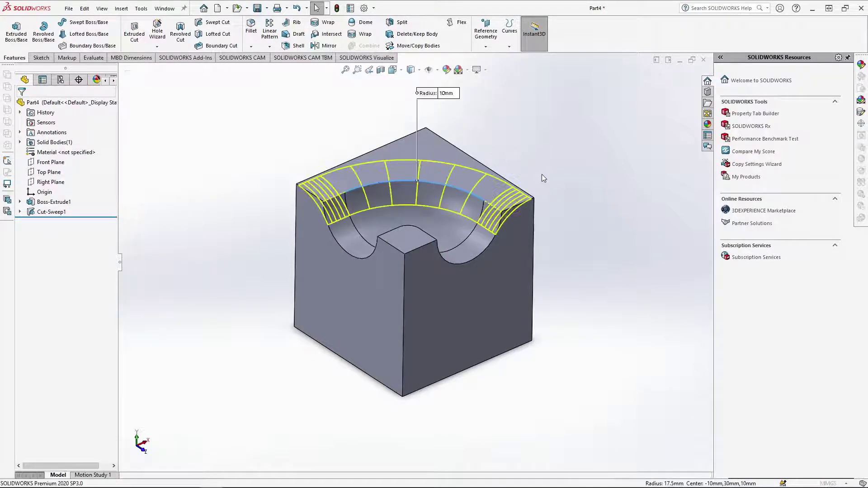
click(425, 234)
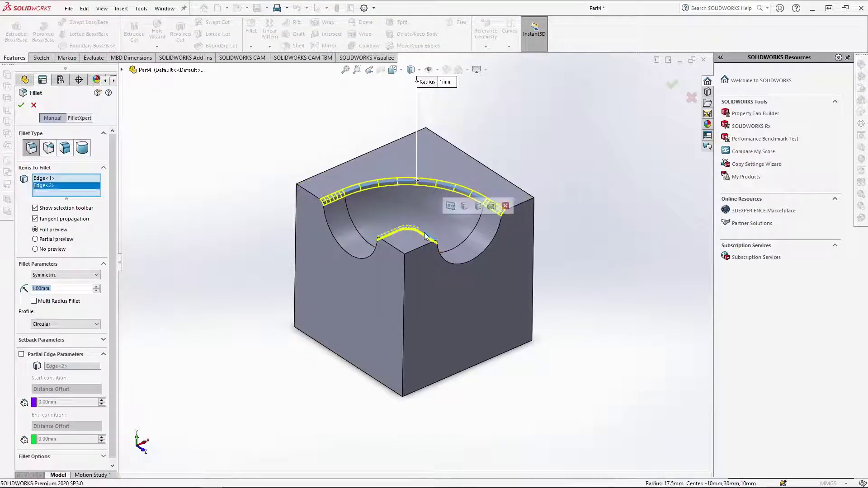
key(Return)
click(629, 283)
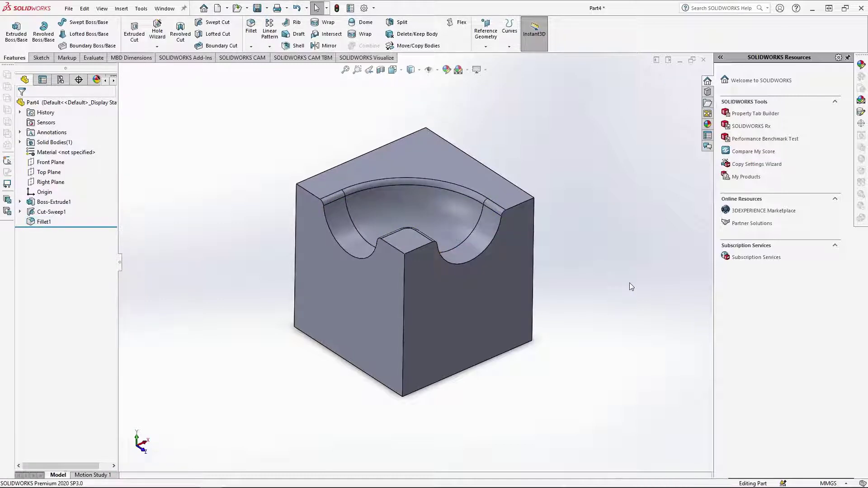
Save the part as 'Corner Track'.
key(ctrl+s)
text(Corner Track)
key(Return)
Close Corner Track, start a new part, and sketch a 30 x 30 mm centre rectangle on Top Plane.
key(ctrl+w)
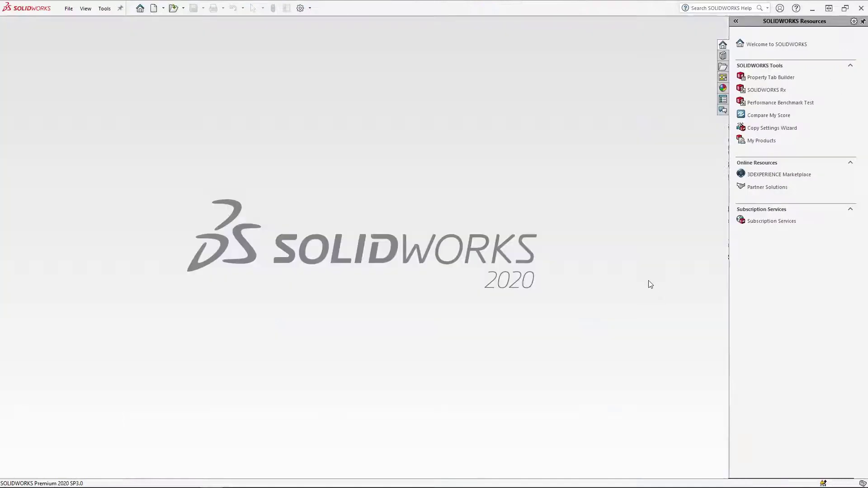
key(ctrl+n)
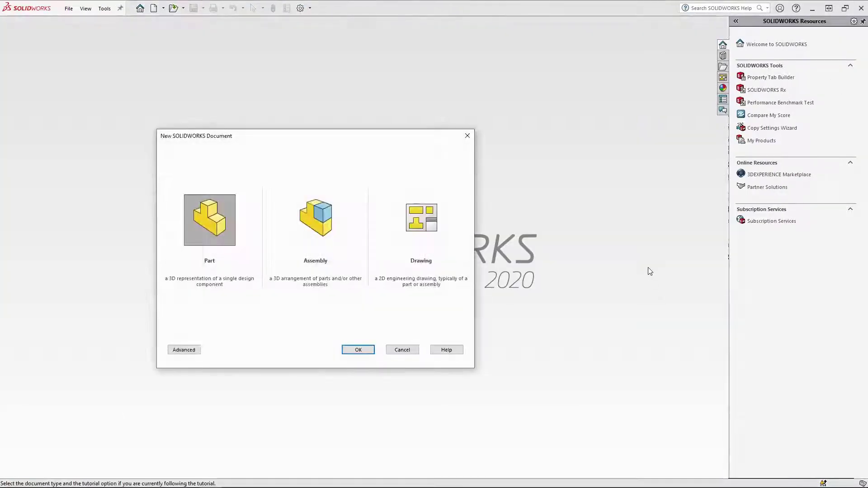
key(Return)
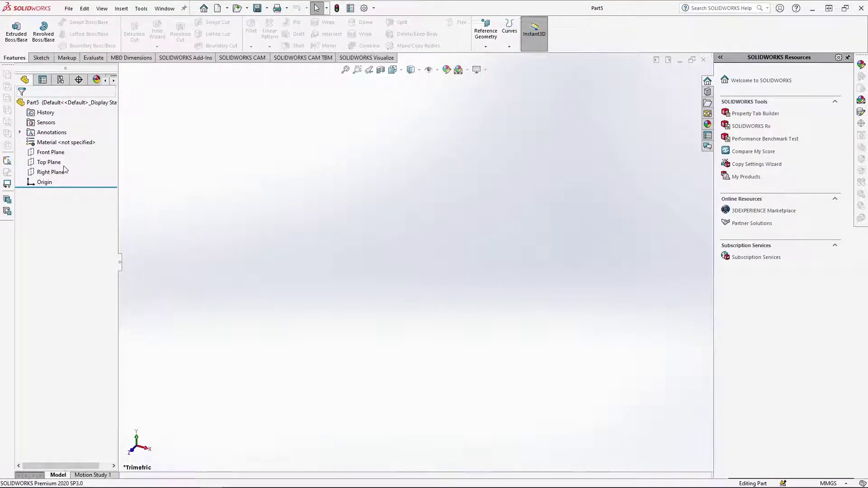
click(53, 162)
click(63, 149)
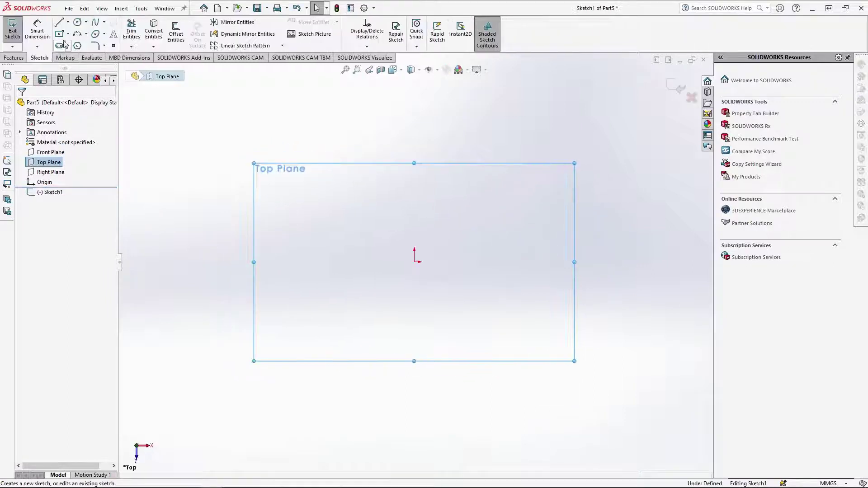
click(414, 262)
text(30)
key(Return)
text(30)
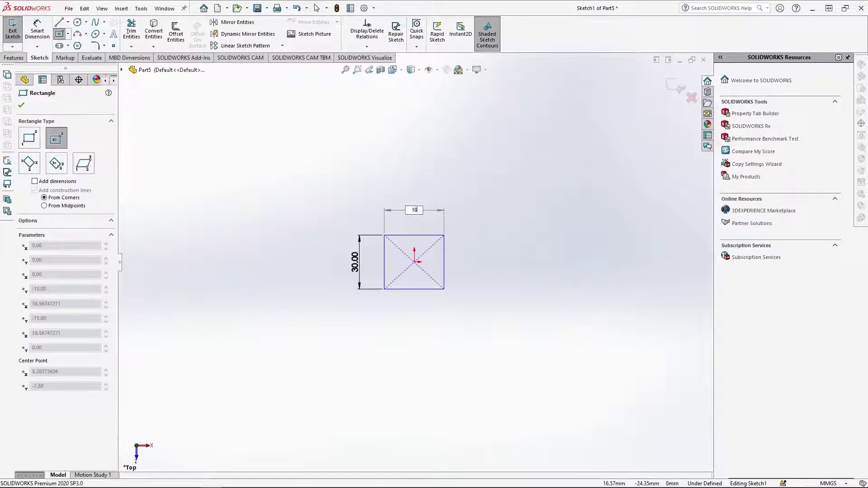
key(Return)
Extrude the square 60 mm tall.
click(6, 58)
click(16, 35)
text(60)
key(Return)
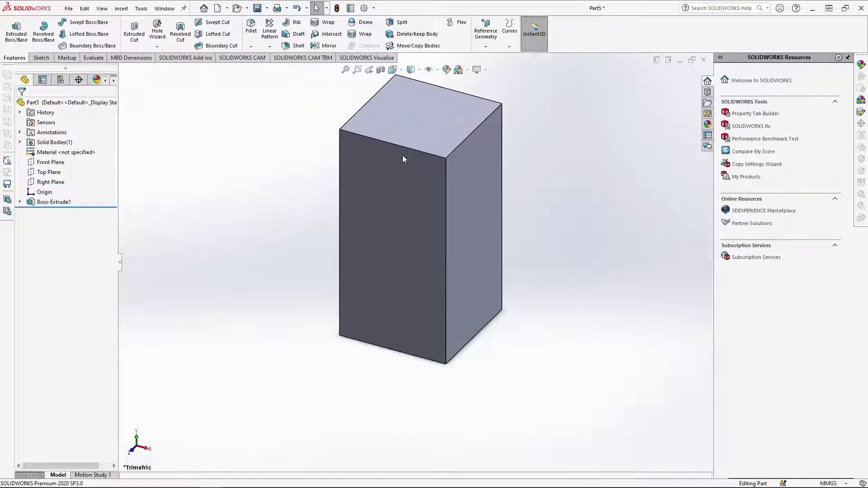
Begin a new reference plane based on the Top Plane.
click(49, 172)
click(496, 36)
click(488, 58)
Offset Plane1 15 mm from the Top Plane and open a sketch on the block's top face.
text(15)
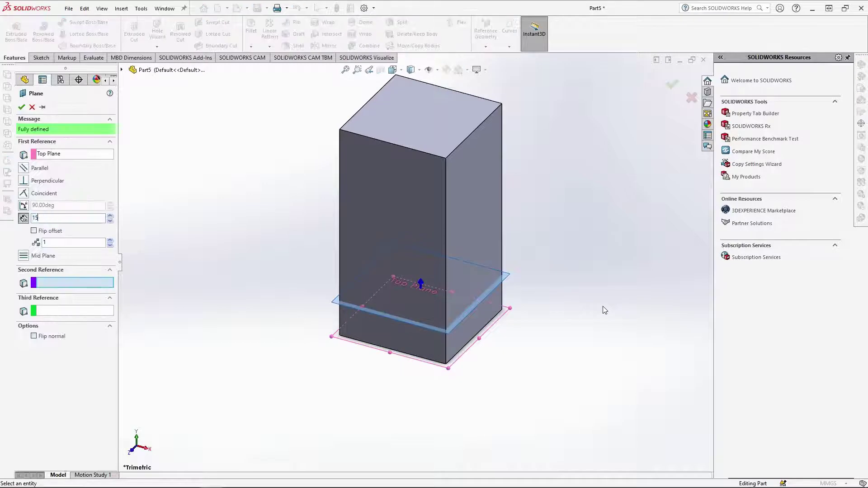
key(Return)
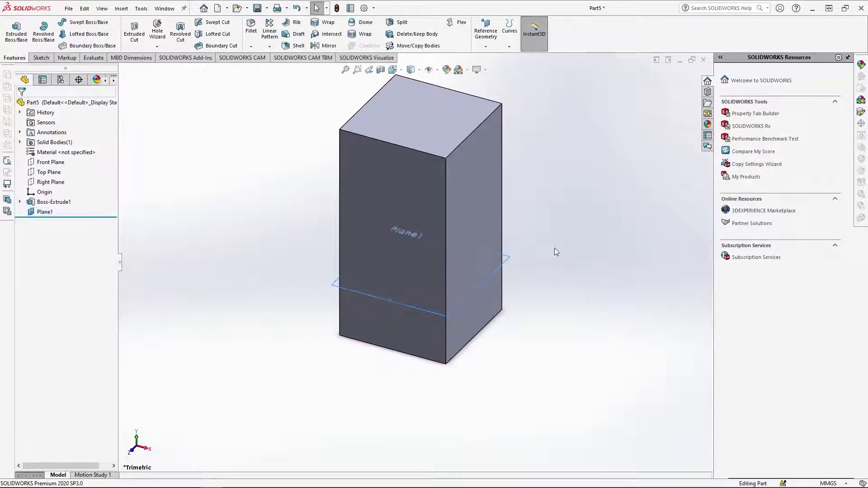
click(409, 129)
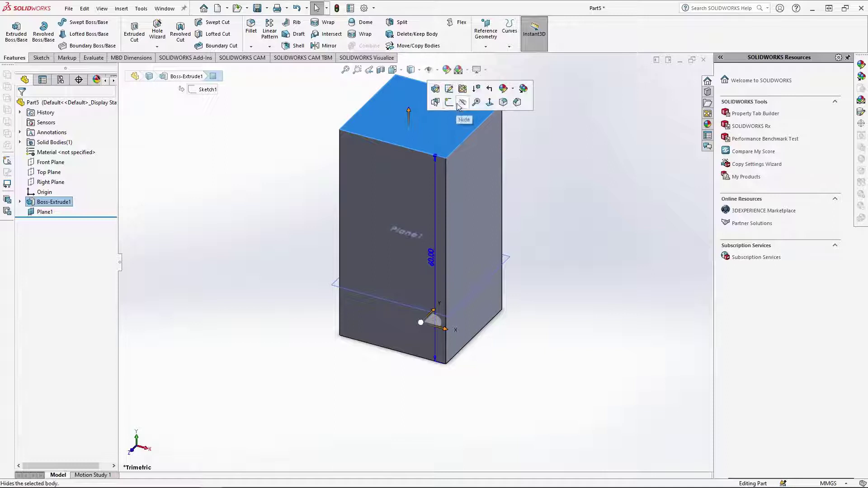
click(440, 87)
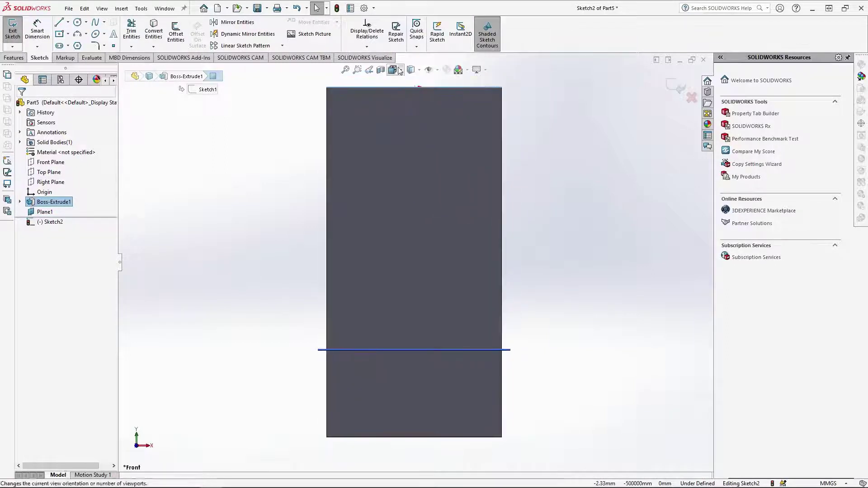
scroll(450, 106, down, 1)
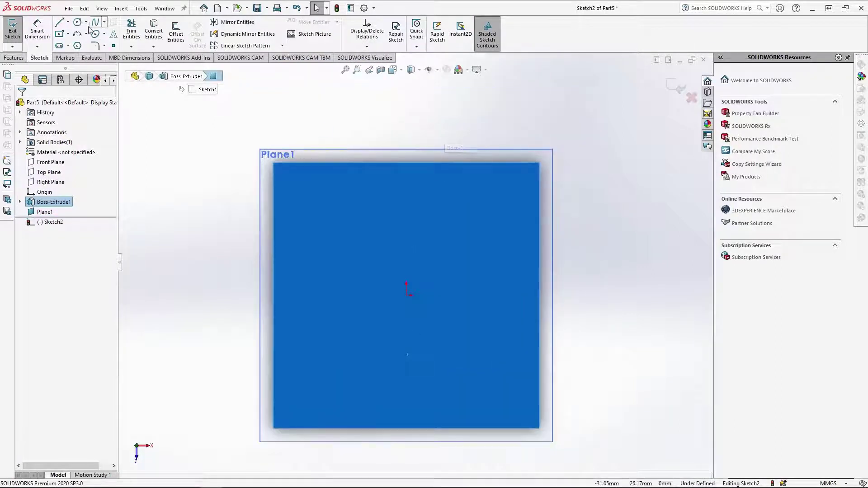
Draw a 7.50 mm-radius circle centred on the top edge's midpoint and exit the sketch.
click(78, 23)
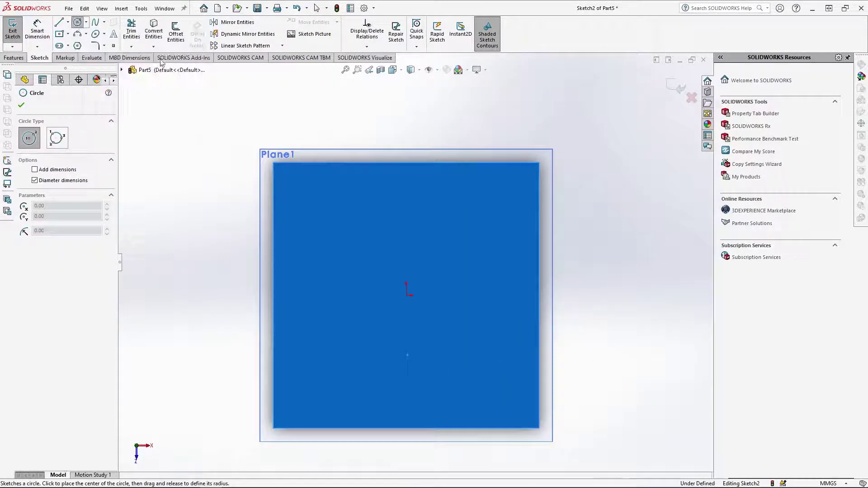
click(406, 162)
click(470, 199)
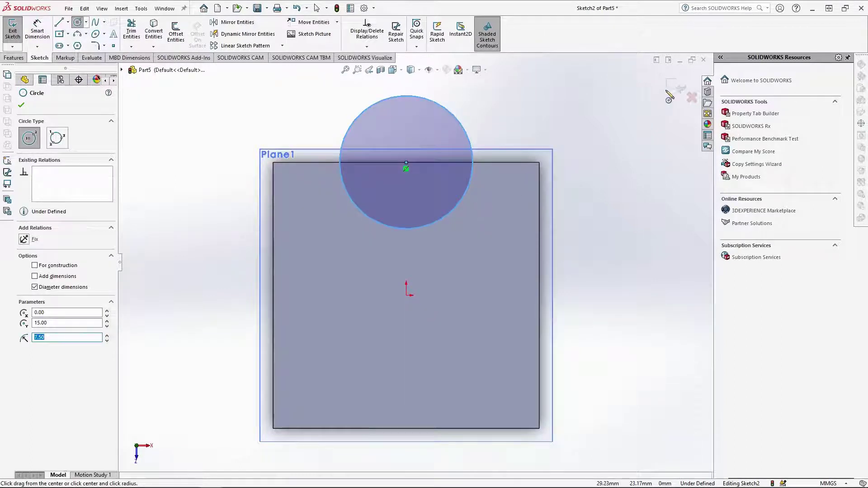
click(672, 87)
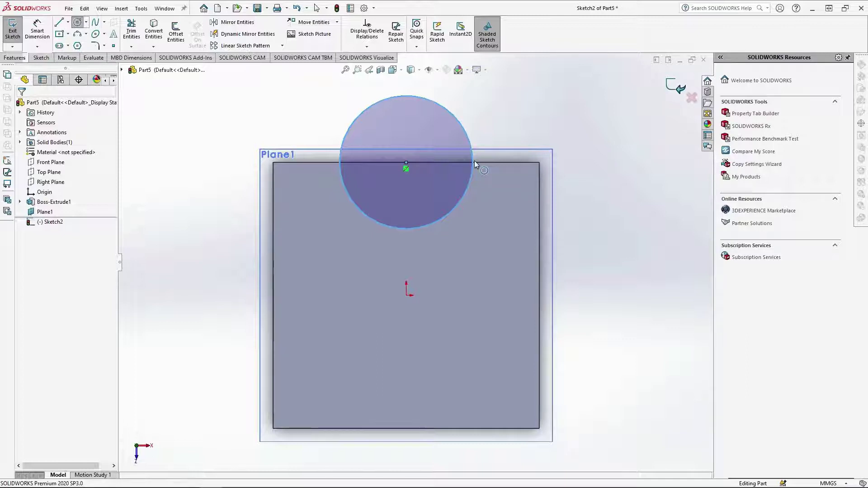
key(ctrl+b)
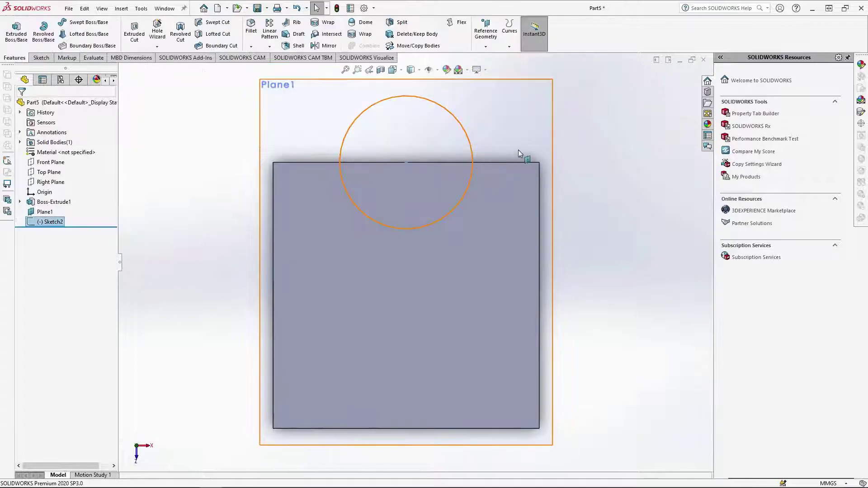
click(519, 149)
On Plane1, sketch a 14 mm-diameter circle and move its top point onto the first circle's top.
click(559, 123)
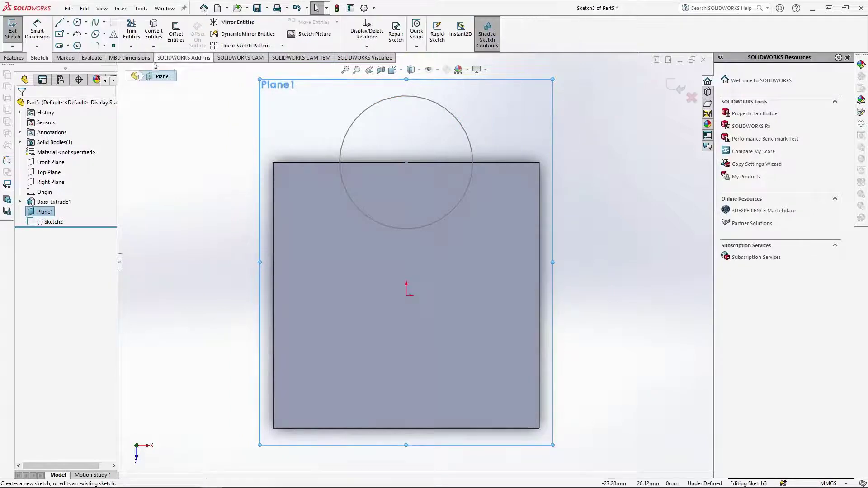
click(77, 21)
click(583, 147)
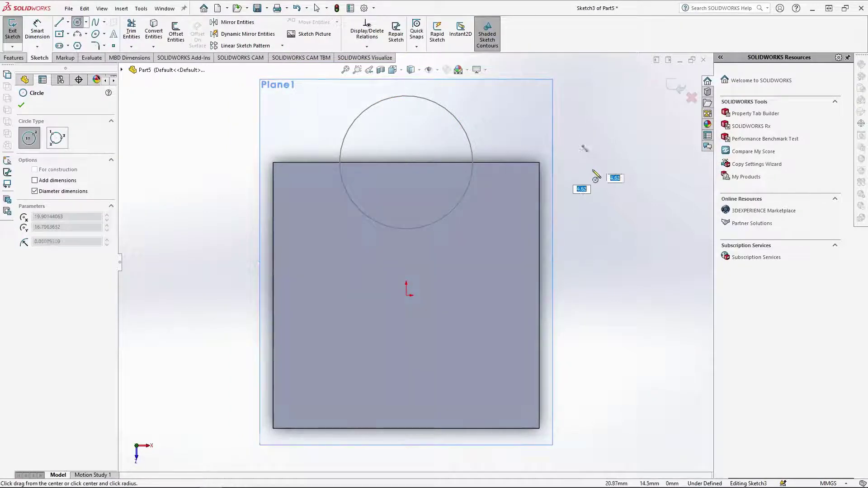
key(Return)
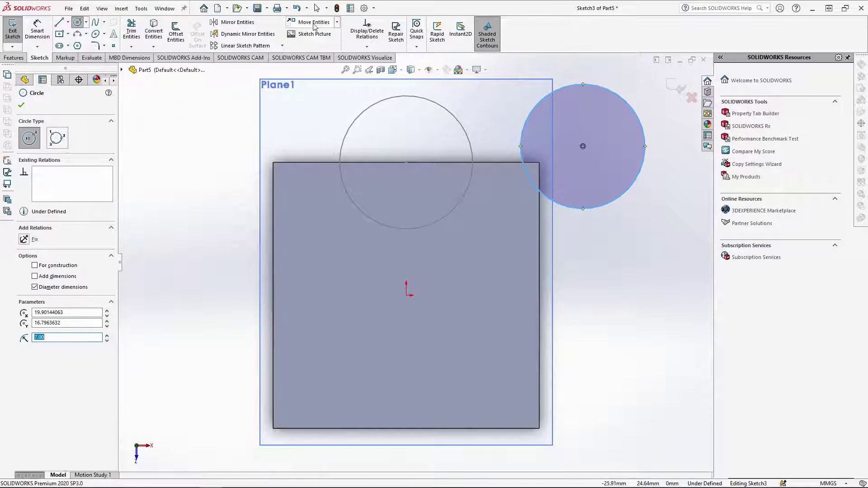
click(314, 23)
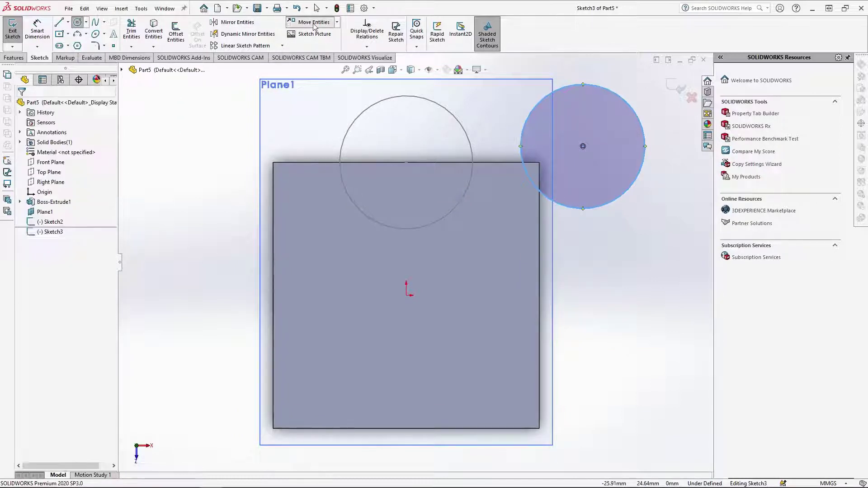
click(583, 86)
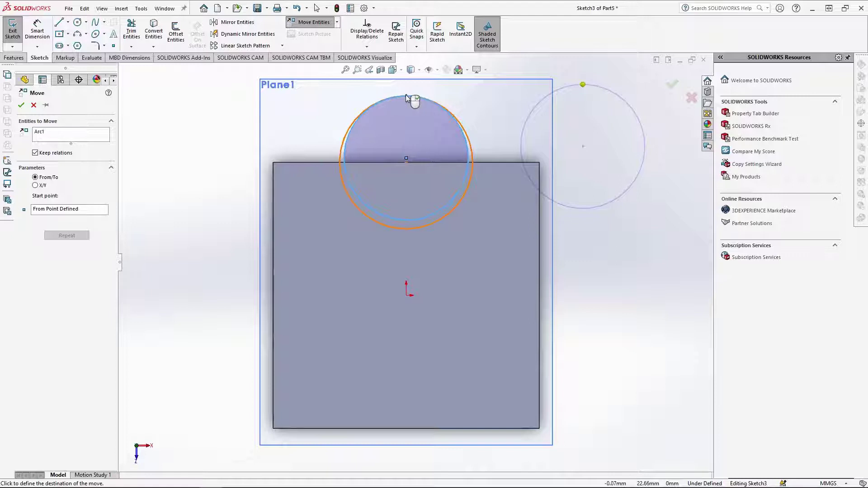
click(407, 96)
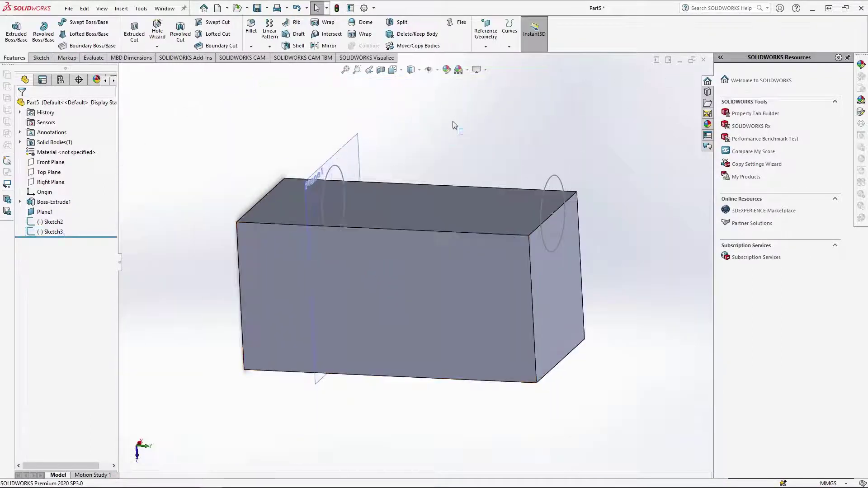
click(215, 34)
Loft-cut between Sketch3 and Sketch2, viewed Normal To Plane1, to carve the tapering groove.
click(342, 180)
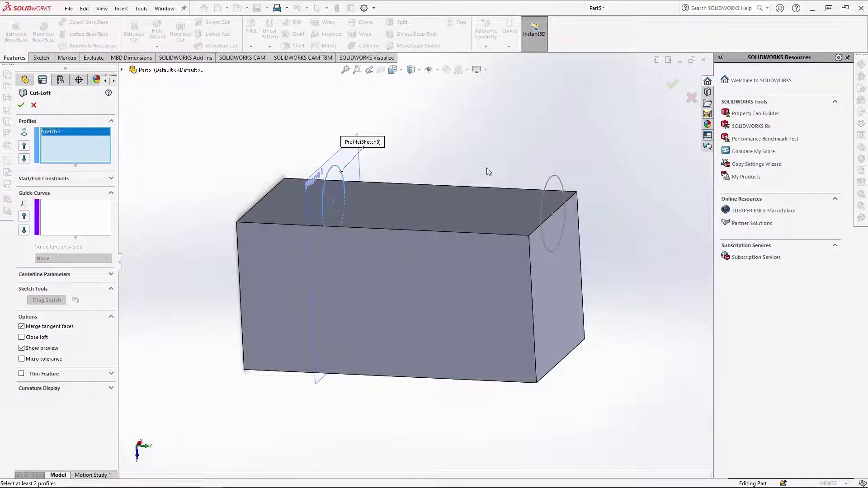
click(561, 180)
middle_drag(182, 158, 464, 359)
click(393, 70)
click(404, 94)
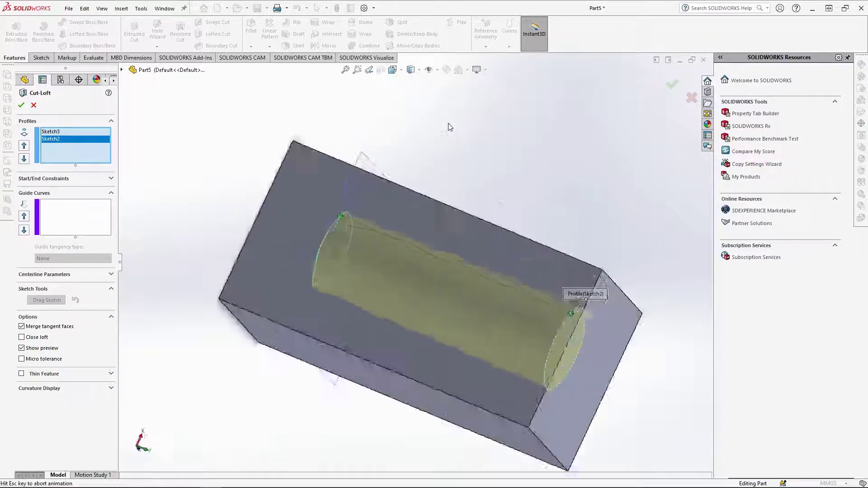
click(21, 104)
Start a new sketch on the groove's end face.
middle_drag(244, 149, 304, 183)
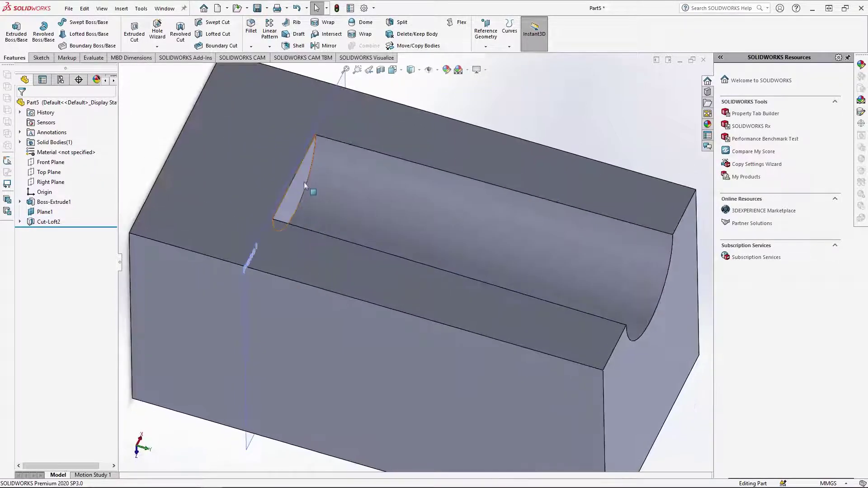
click(303, 184)
click(342, 157)
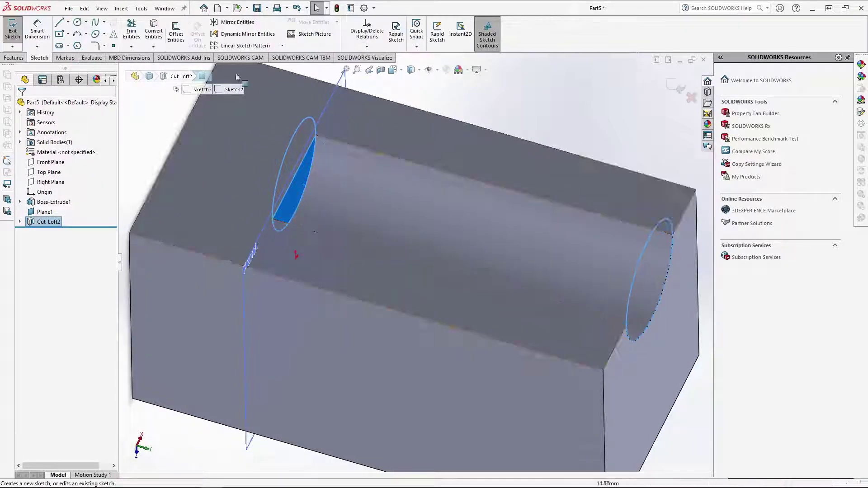
Convert the end-face edges and revolve-cut them about the straight edge to round the groove end.
click(159, 35)
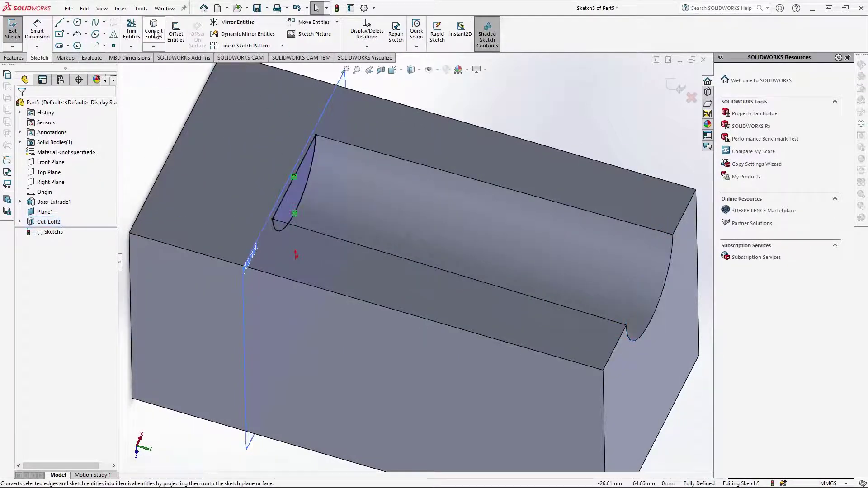
click(14, 58)
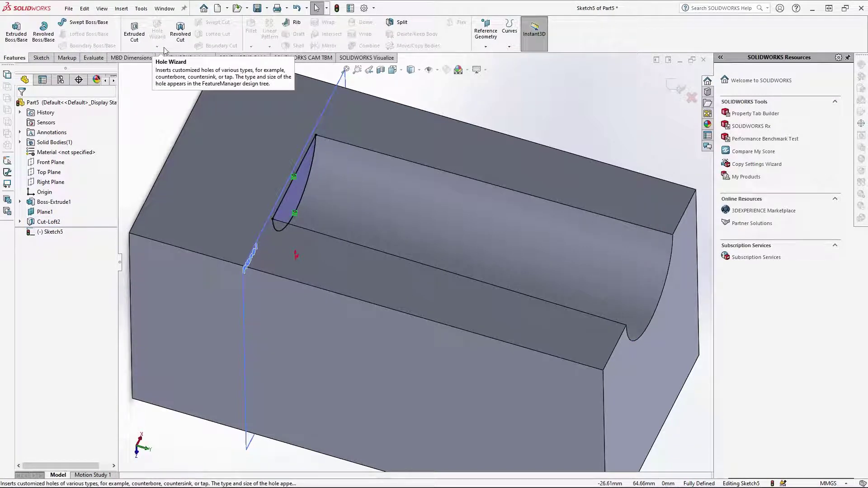
click(180, 32)
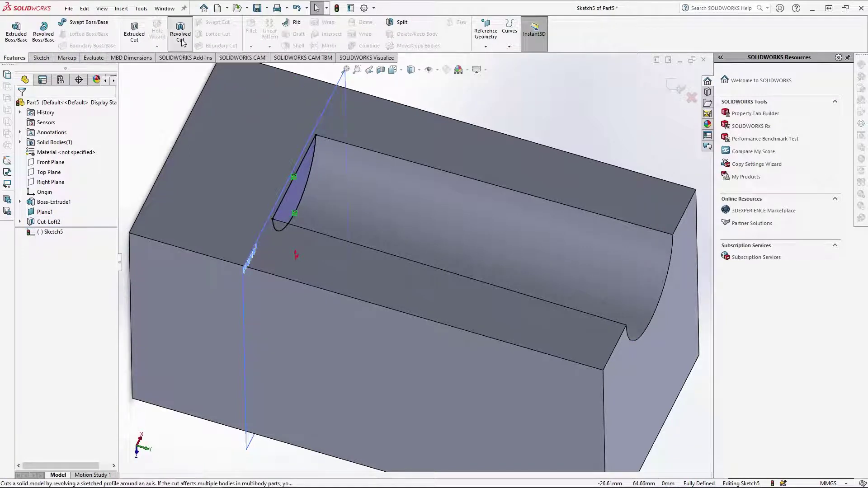
click(301, 162)
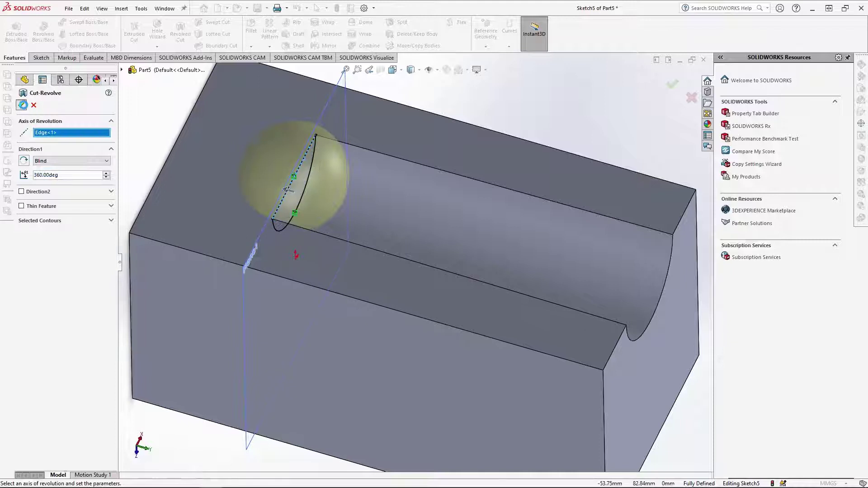
click(21, 106)
Fillet the rounded cut's top edge and two adjoining edges.
click(300, 132)
click(376, 107)
click(380, 152)
click(344, 241)
key(Return)
Save the part as 'Start Track' and close it.
scroll(605, 156, up, 2)
key(ctrl+s)
text(Stat Track)
key(Return)
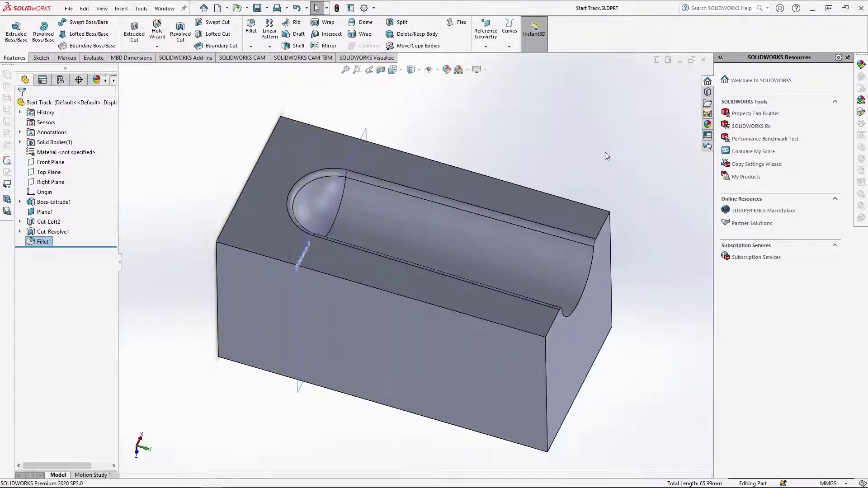
click(703, 59)
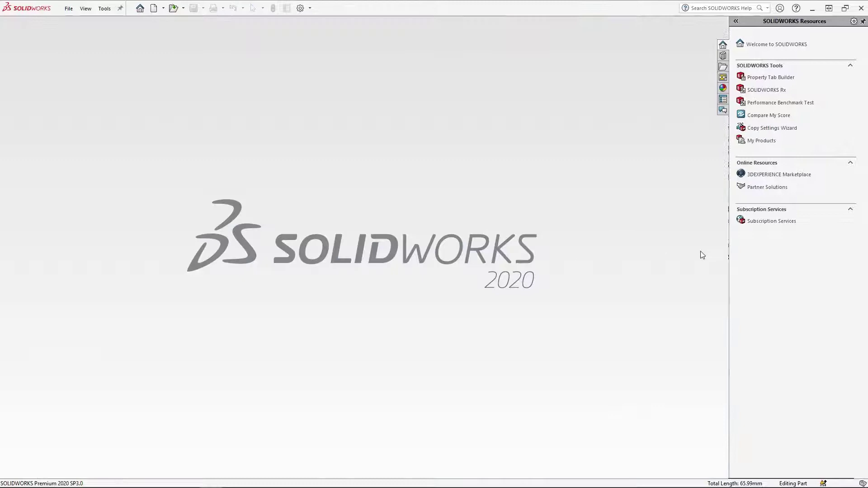
Create a new part and open a sketch on the Right Plane.
key(ctrl+n)
key(Return)
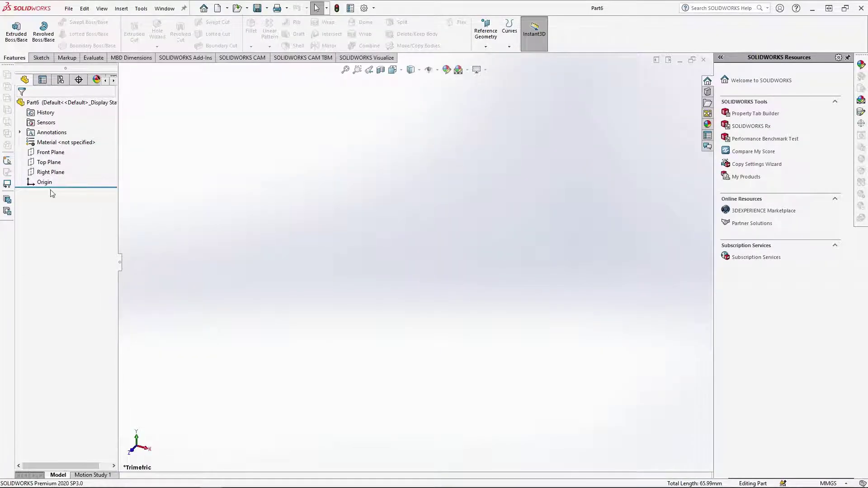
click(51, 173)
click(58, 153)
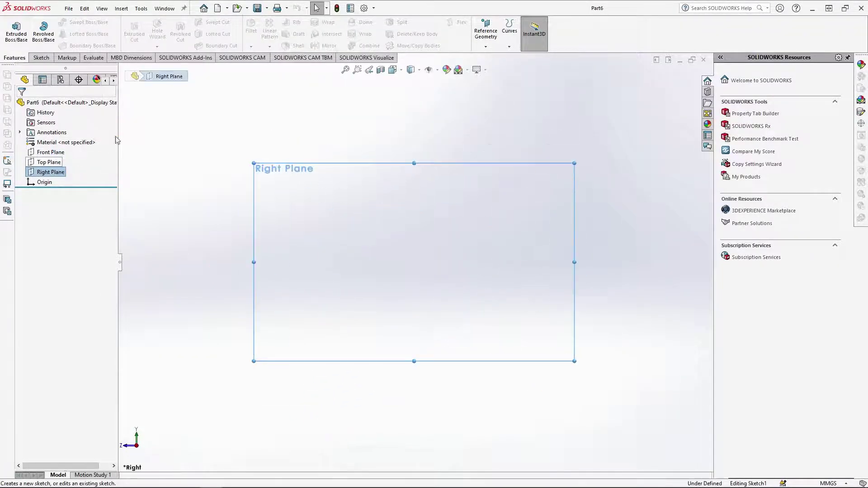
Draw a closed wedge profile: 120 mm base, 30 mm right side, sloping back above the origin.
click(59, 23)
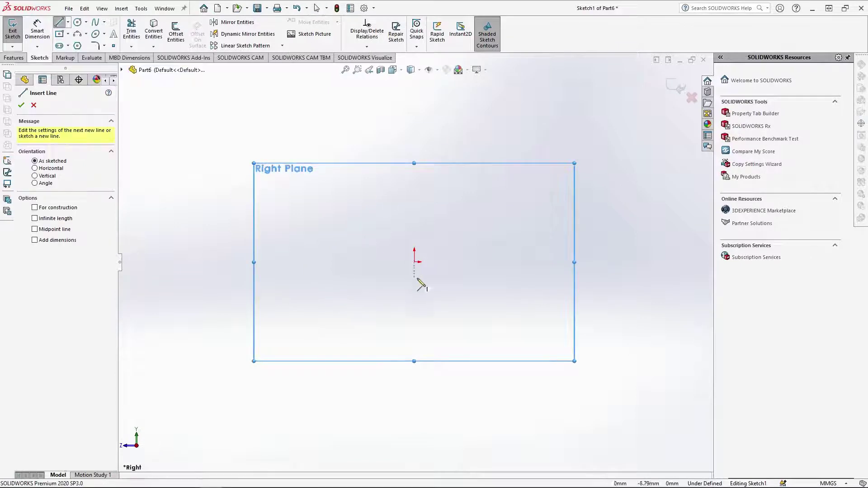
click(414, 262)
key(Return)
text(30)
key(Return)
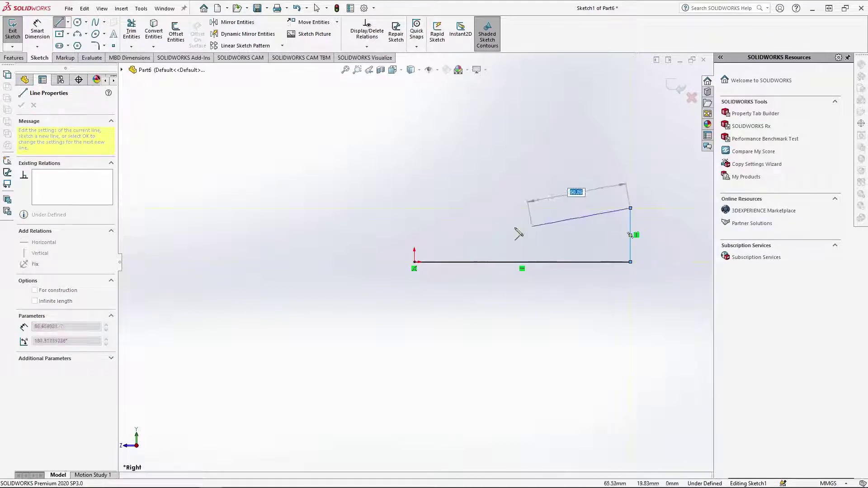
click(414, 242)
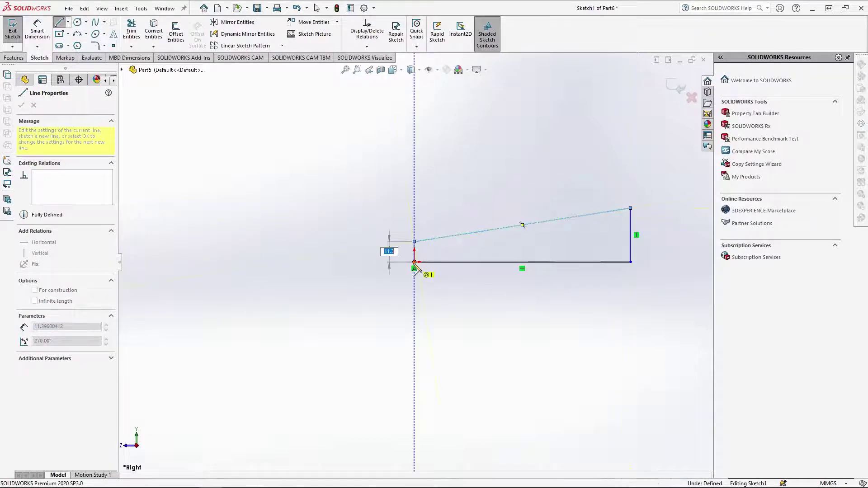
click(414, 261)
key(Escape)
Begin a Smart Dimension on the profile's short left side.
click(414, 250)
click(501, 203)
click(45, 33)
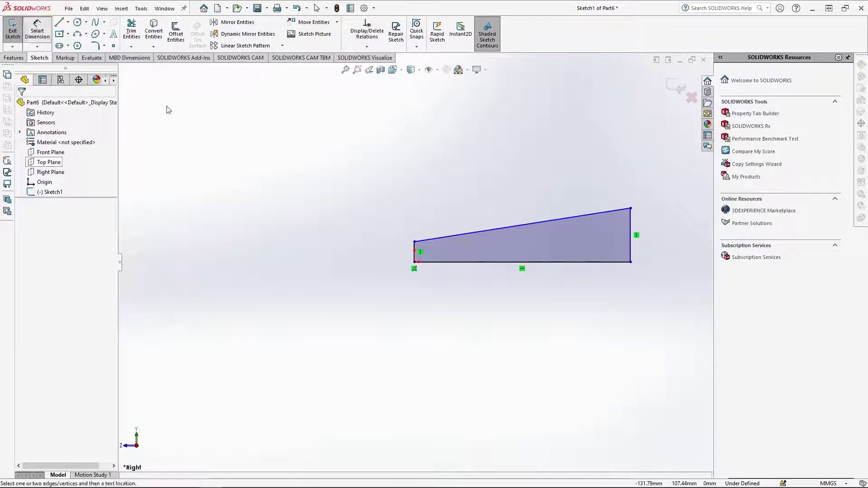
click(415, 249)
Dimension the left side 15 mm, the right side 30 mm and the base 120 mm.
click(399, 253)
text(15)
key(Return)
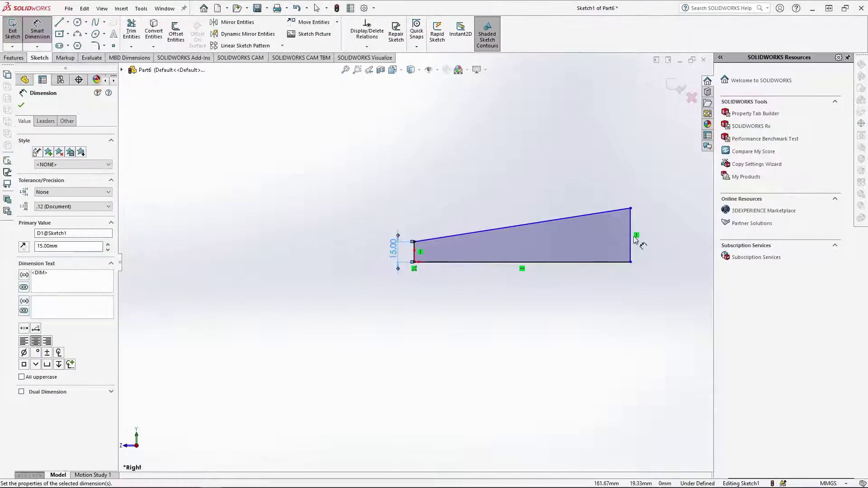
click(633, 243)
click(649, 242)
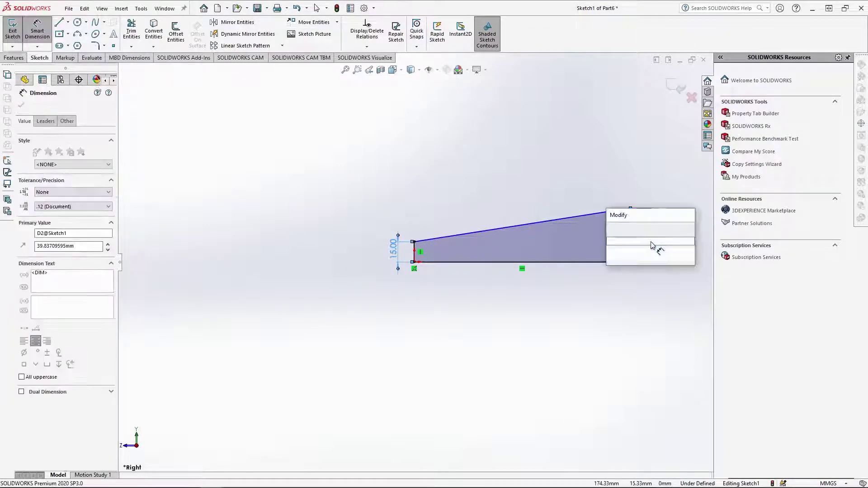
text(30)
key(Return)
click(608, 262)
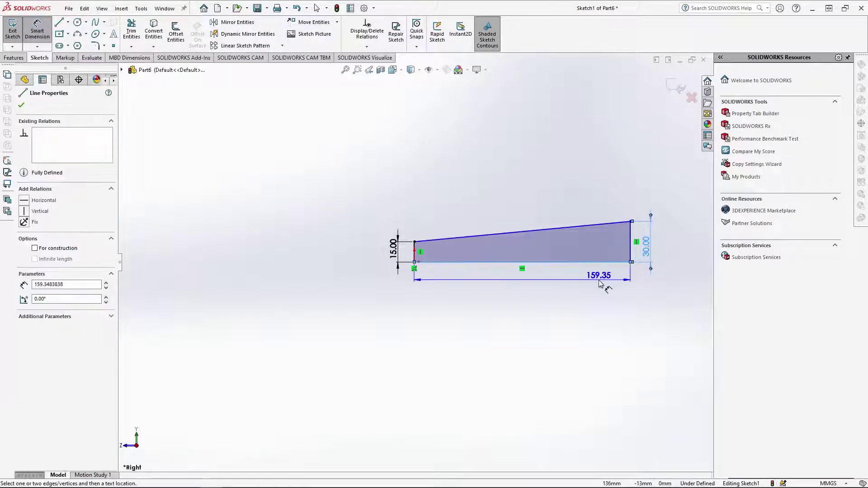
click(601, 284)
text(120)
key(Return)
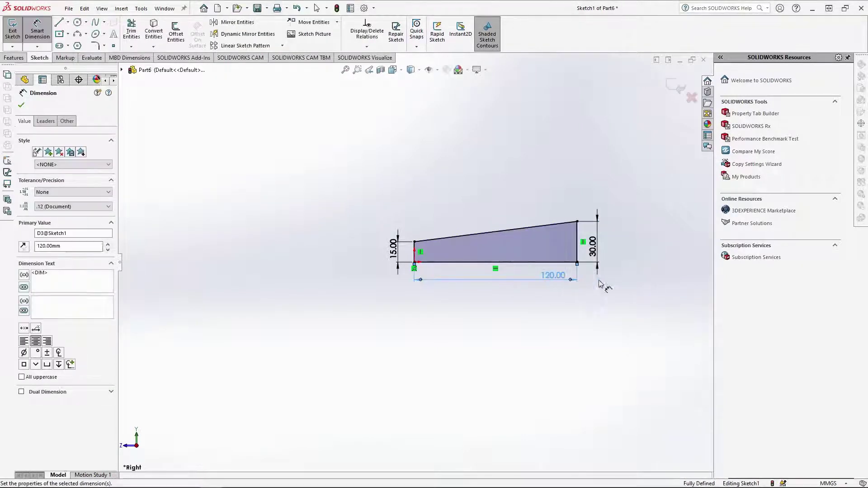
click(23, 106)
Extrude the profile 30 mm with Mid Plane into a solid block.
click(3, 59)
click(17, 32)
click(71, 158)
click(43, 195)
double_click(62, 192)
text(30)
key(Return)
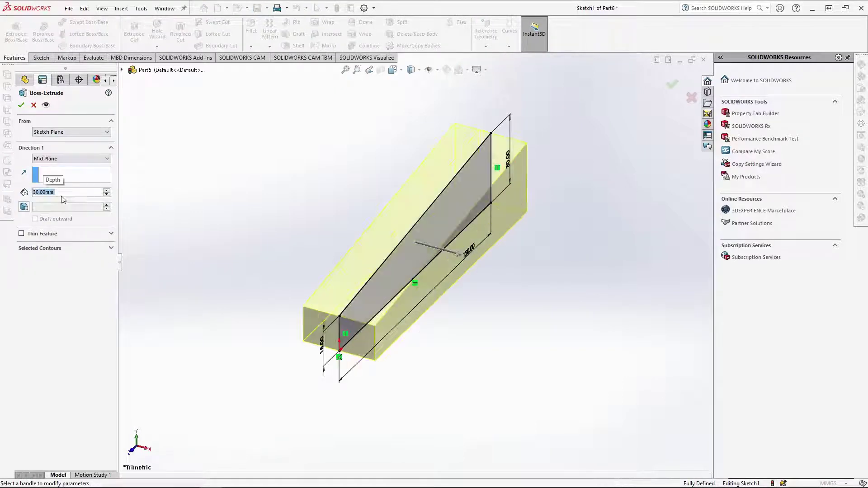
key(Return)
Sketch a 15 mm-diameter circle on the block's end face, centred on its top edge midpoint.
click(289, 174)
click(347, 337)
click(377, 311)
click(394, 70)
click(445, 122)
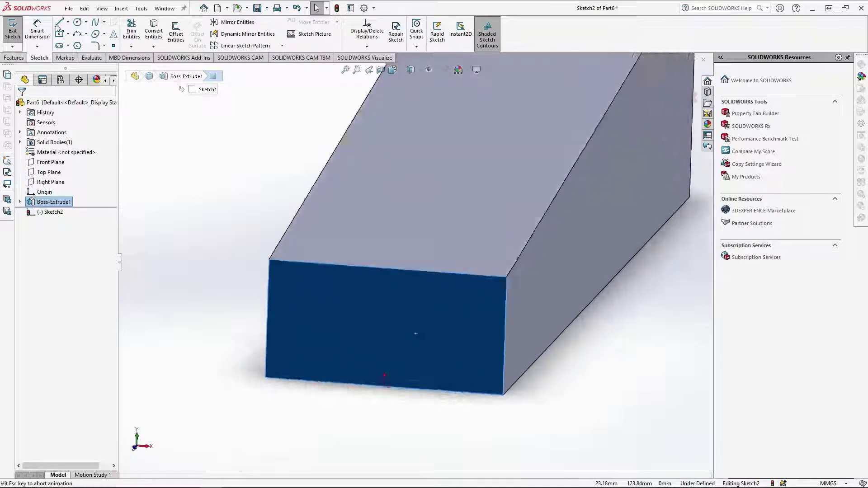
click(78, 22)
click(414, 261)
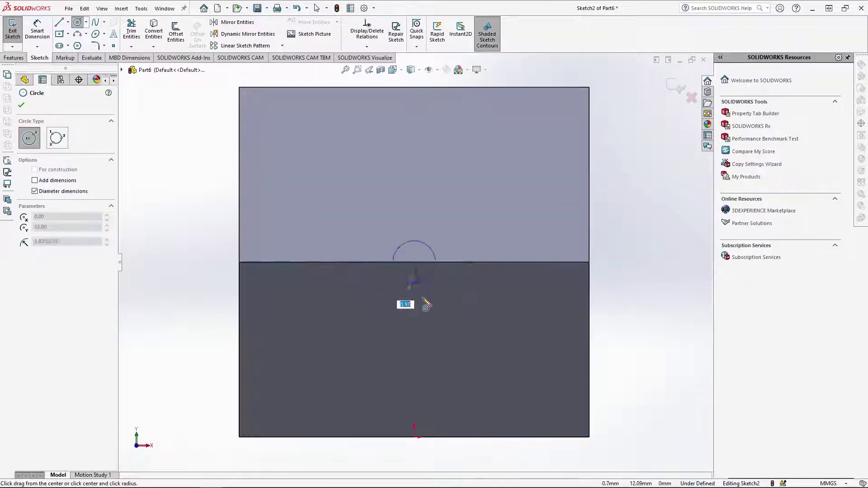
text(15)
key(Return)
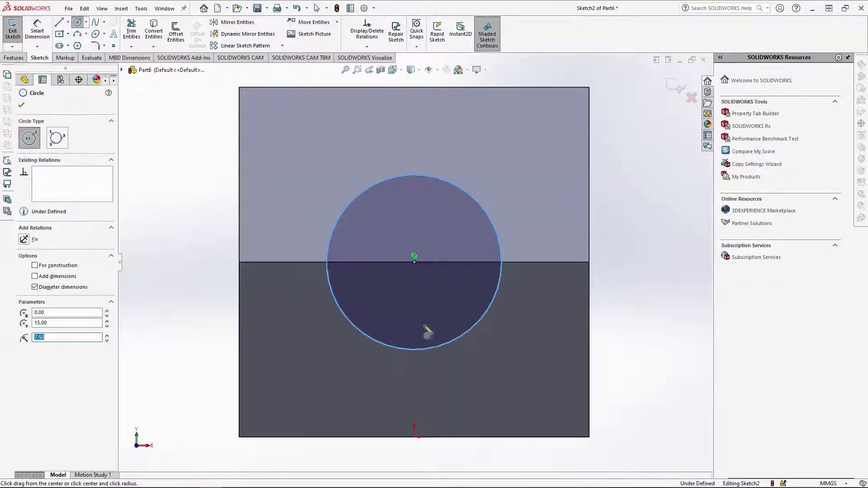
Set up an Extruded Cut of the circle with Through All.
click(17, 59)
click(134, 30)
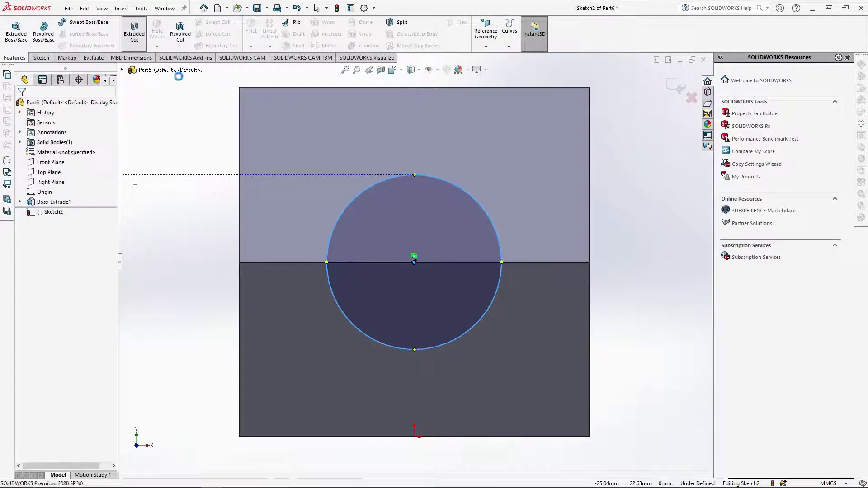
click(68, 159)
click(58, 174)
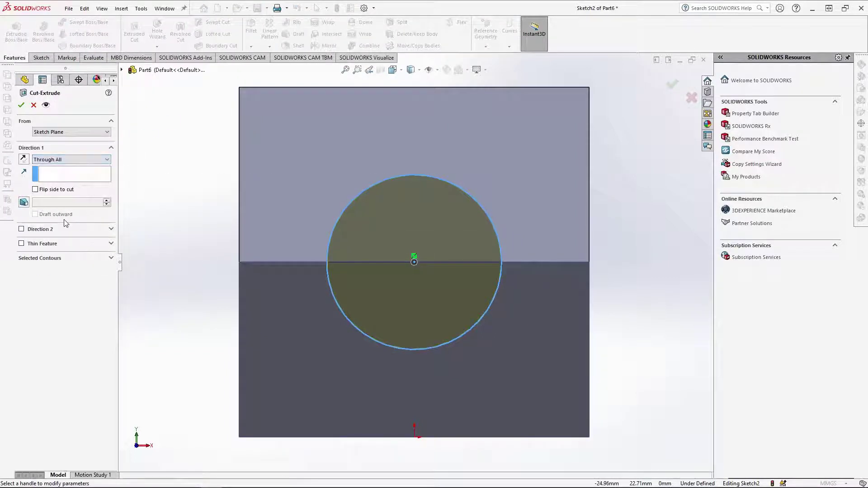
Complete the Through All groove cut along the block's length.
click(589, 246)
middle_drag(590, 246, 397, 232)
key(Return)
Fillet the groove's two top edges at 1 mm.
key(ctrl+7)
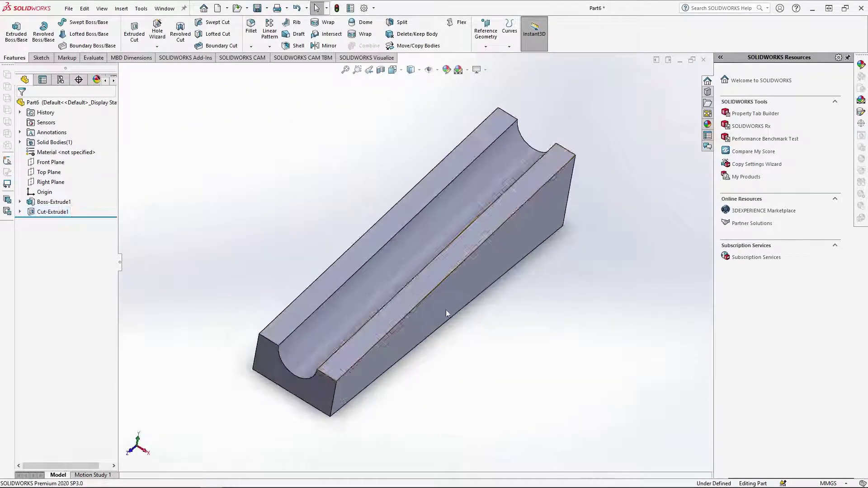
click(351, 276)
key(f)
click(433, 258)
key(Return)
click(542, 296)
middle_drag(596, 339, 578, 321)
Save the part as 'Slope Track' and close it.
key(ctrl+s)
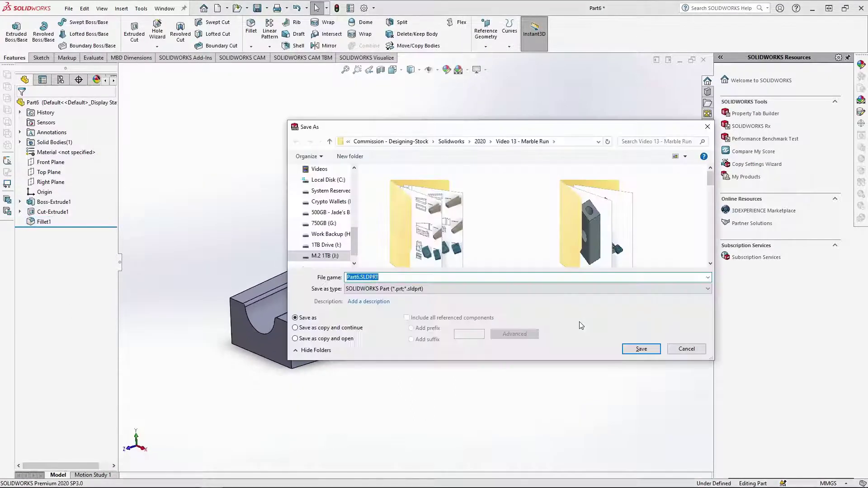
text(Slope Track)
key(Return)
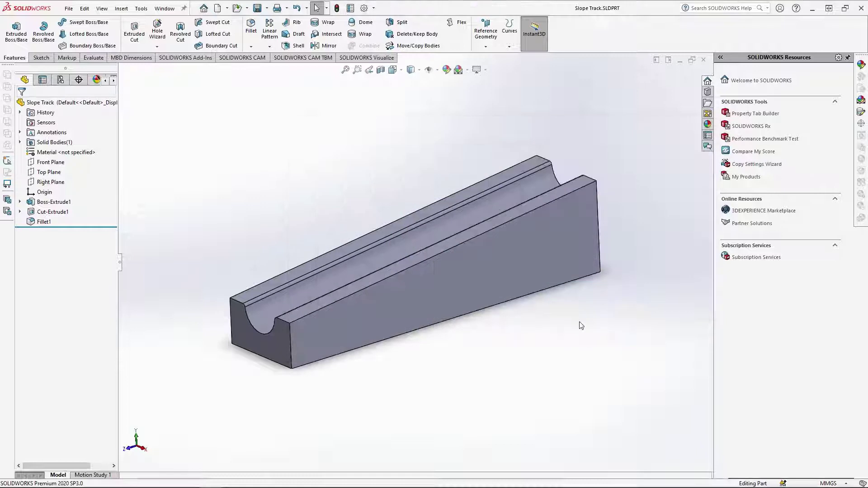
click(703, 60)
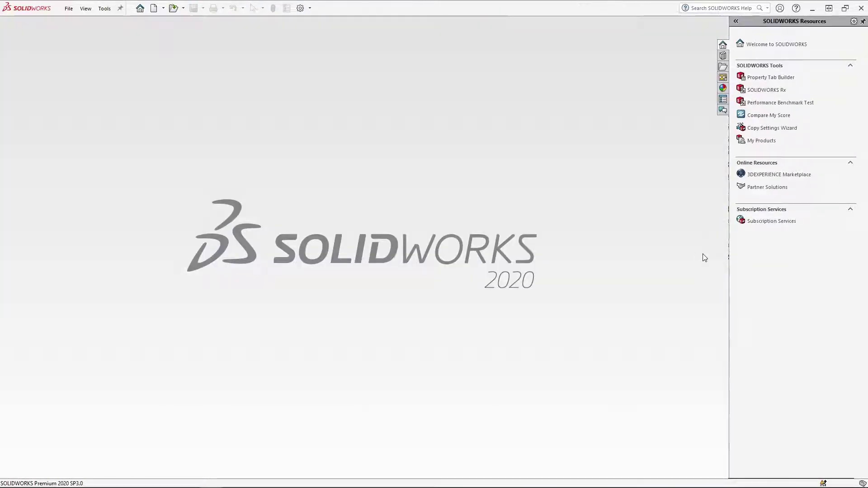
key(ctrl+n)
Create a new part and start a sketch on the Right Plane.
key(Return)
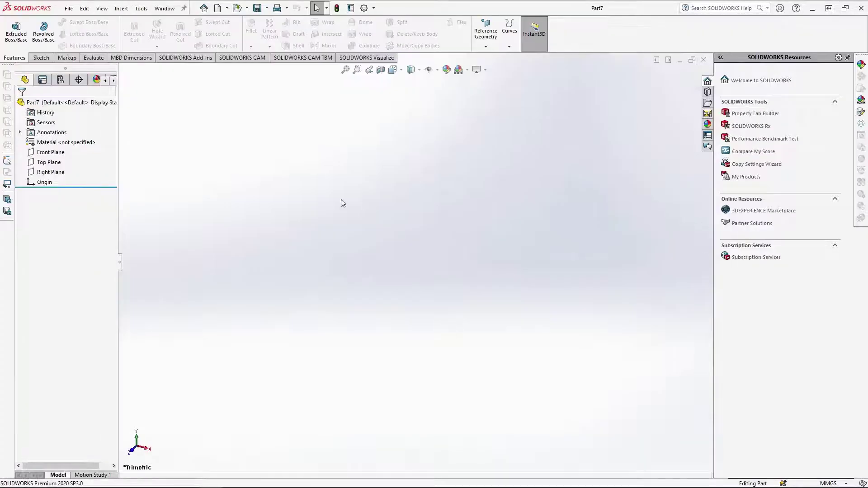
click(56, 173)
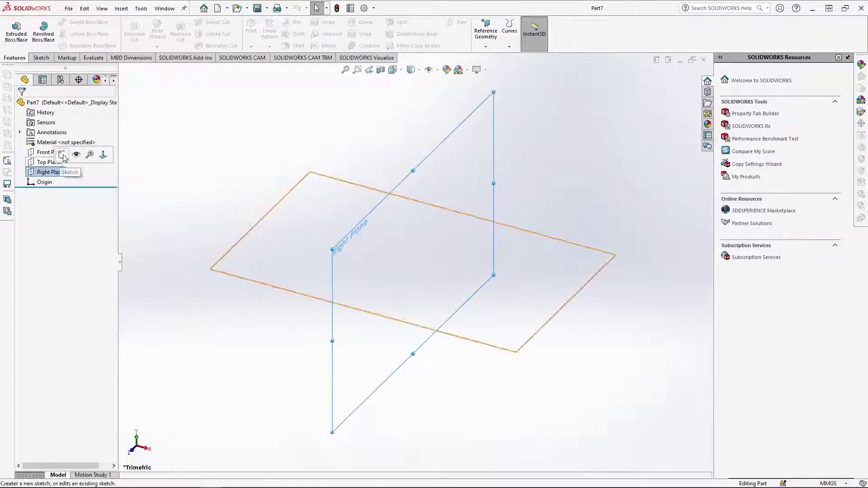
click(61, 154)
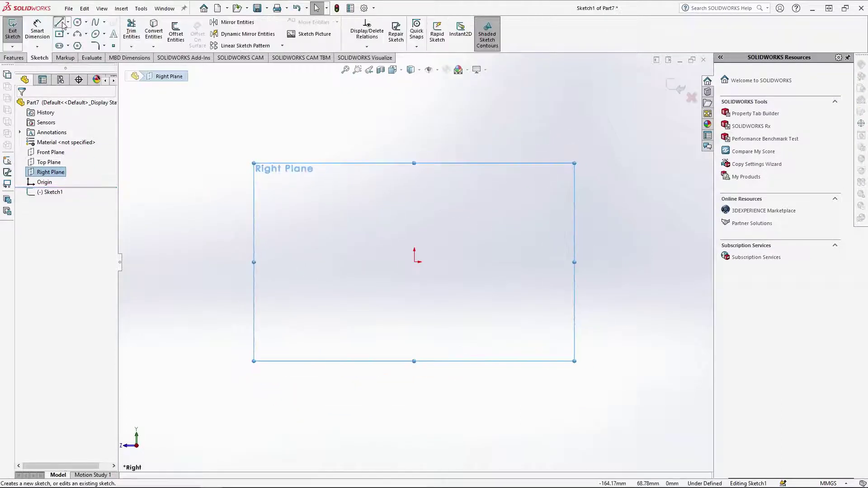
Draw a closed tapered profile: 150 mm base, 45 mm right side, sloping back above the origin.
click(59, 23)
click(415, 262)
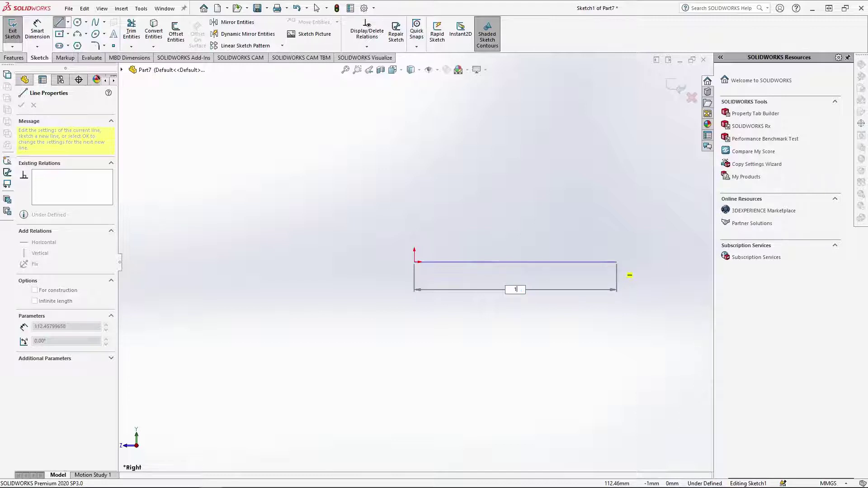
text(150)
key(Return)
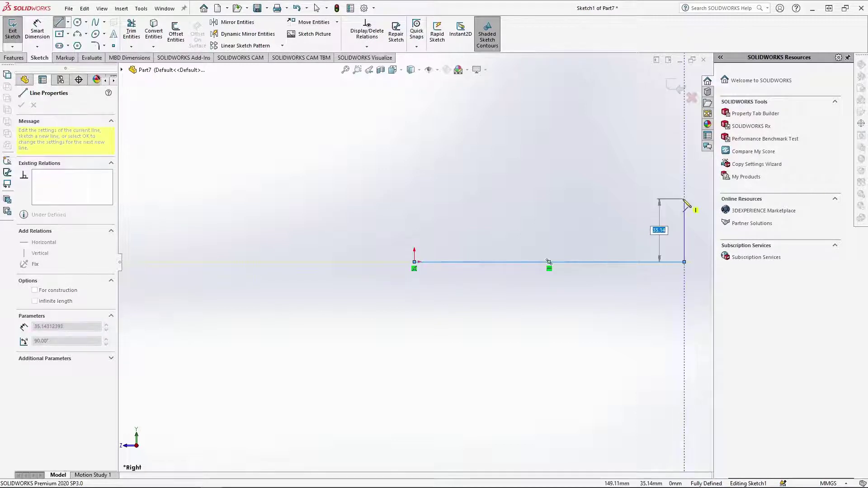
text(45)
key(Return)
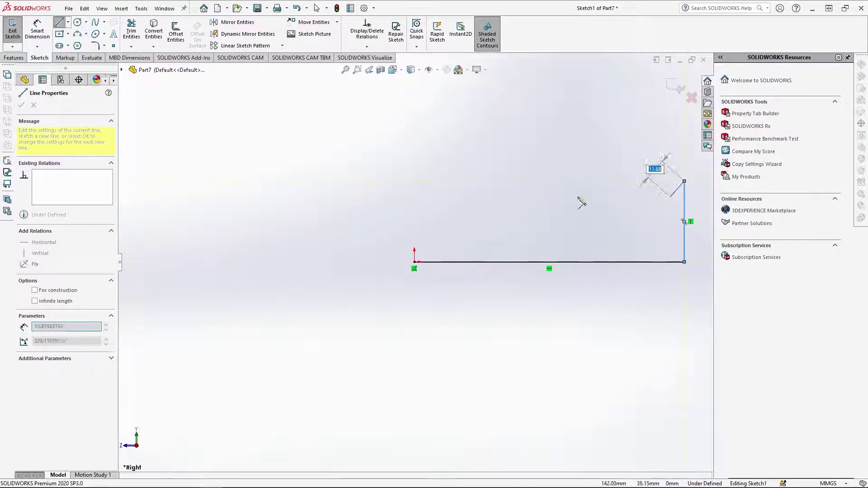
click(414, 221)
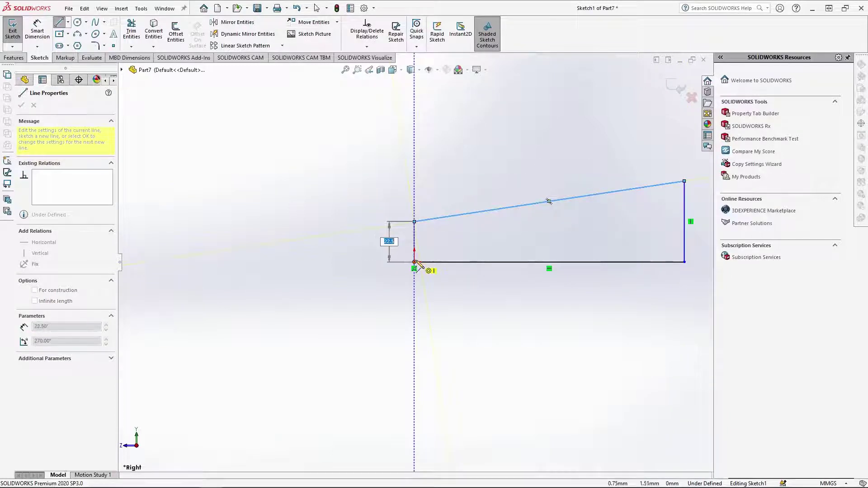
click(415, 262)
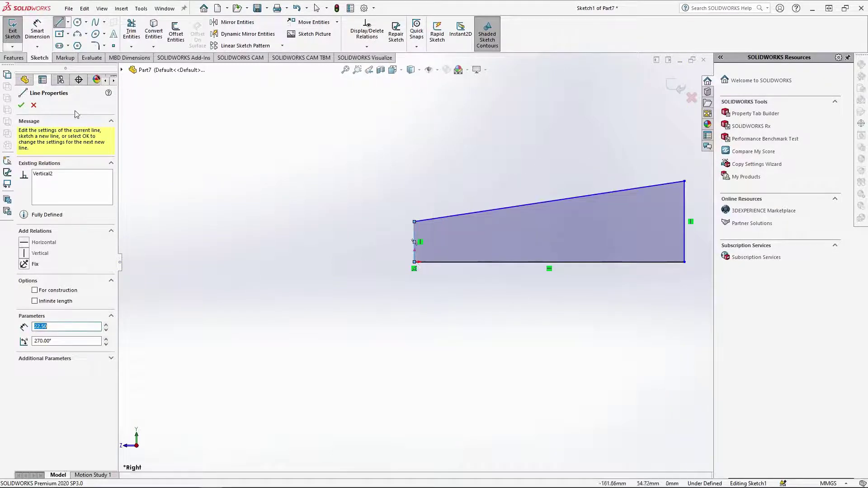
click(37, 32)
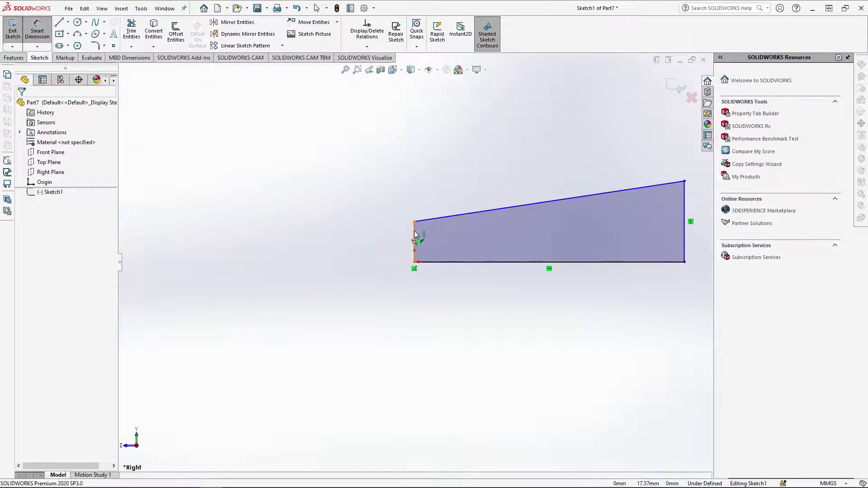
click(414, 236)
Dimension the left edge 15 mm, the right edge 45 mm and the base 150 mm.
click(384, 238)
key(Return)
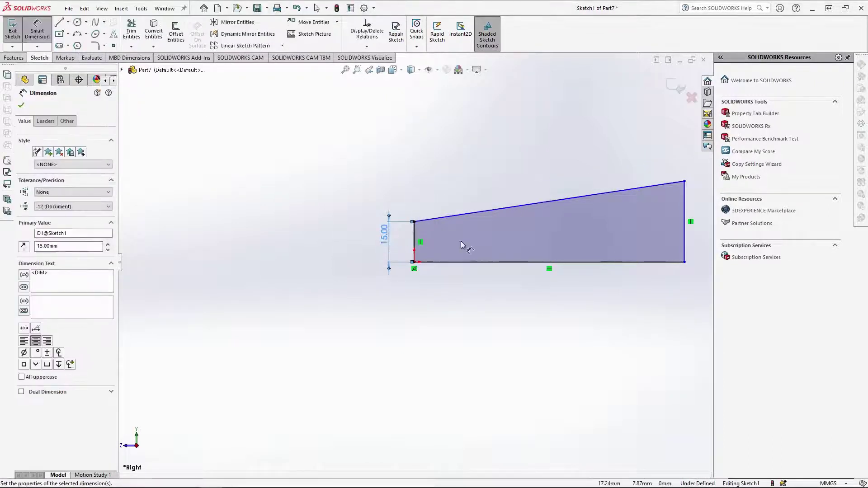
click(686, 223)
click(702, 228)
text(45)
key(Return)
click(646, 262)
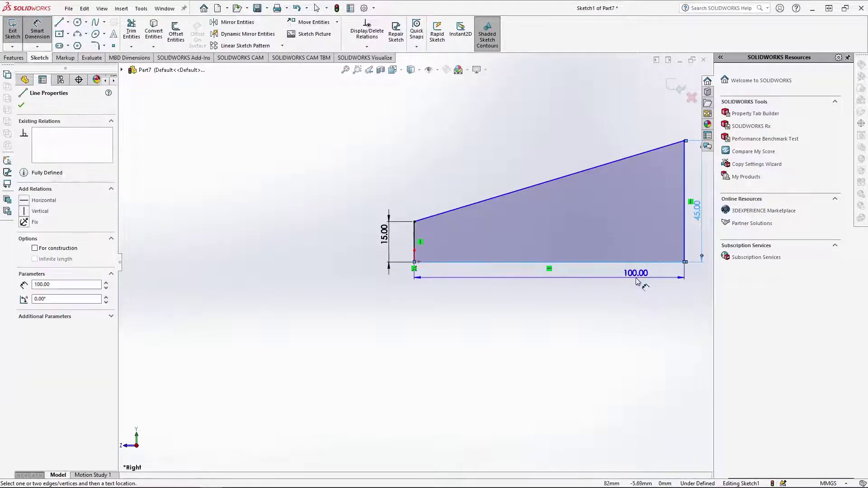
click(636, 281)
text(150)
key(Return)
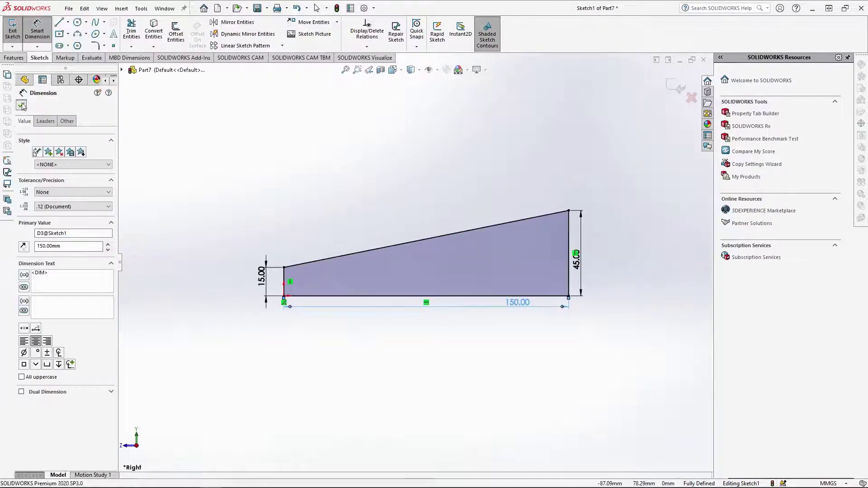
click(23, 105)
Set up an Extruded Boss/Base of the profile with Mid Plane.
click(14, 58)
click(16, 32)
click(64, 159)
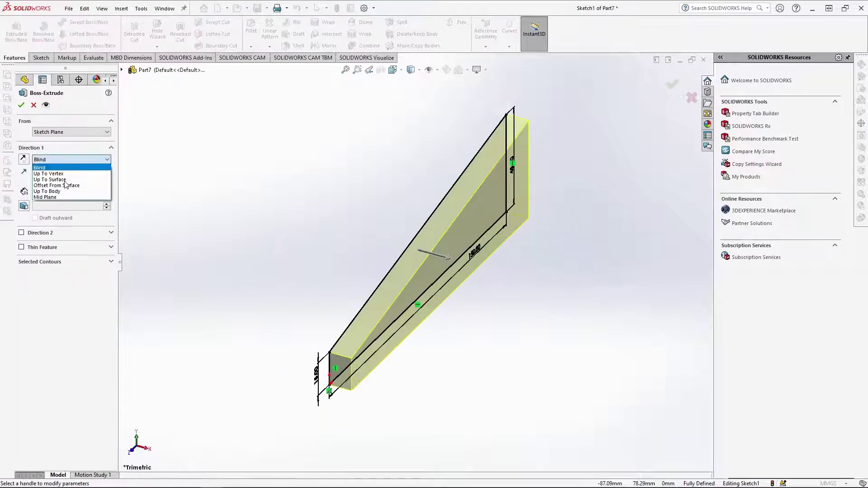
click(63, 199)
Extrude the slope profile 30 mm, then start Sketch2 on the block's sloped top face.
text(30)
key(Return)
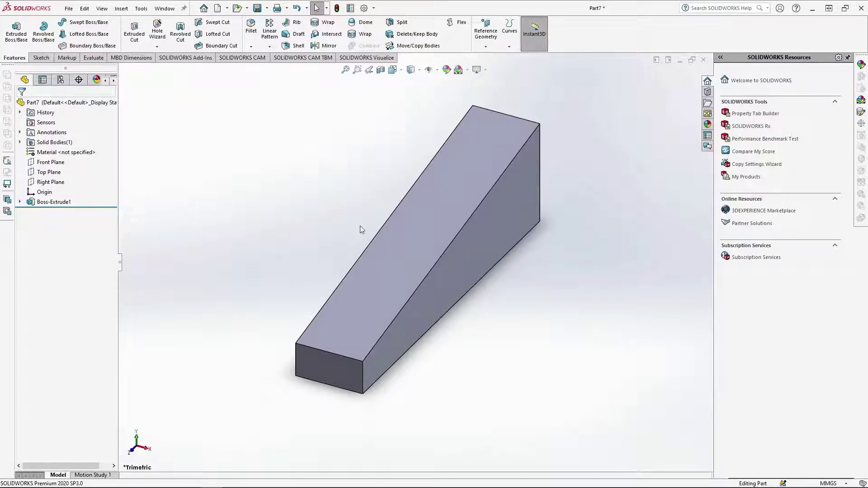
click(430, 227)
click(470, 202)
click(403, 72)
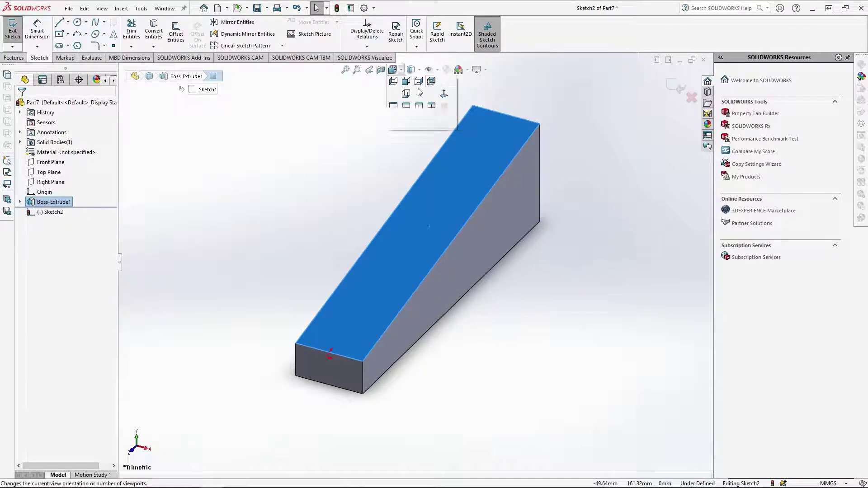
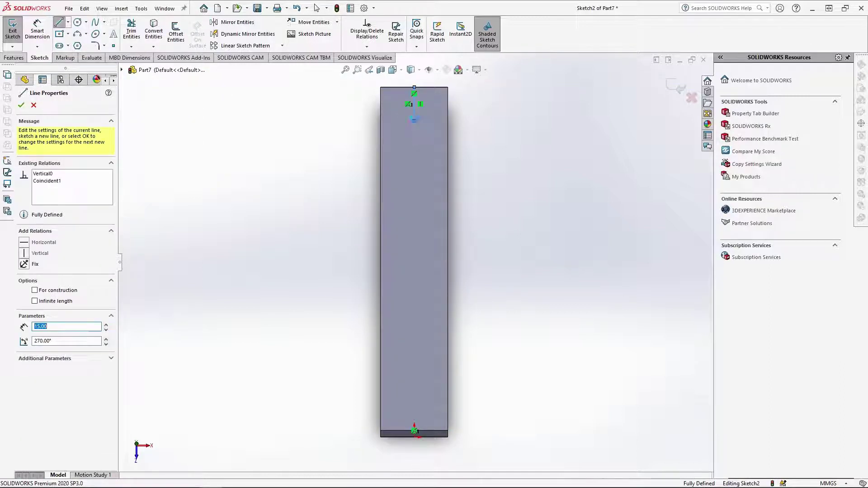
Draw a short vertical line at the bottom edge of the block.
key(Escape)
click(62, 26)
click(415, 432)
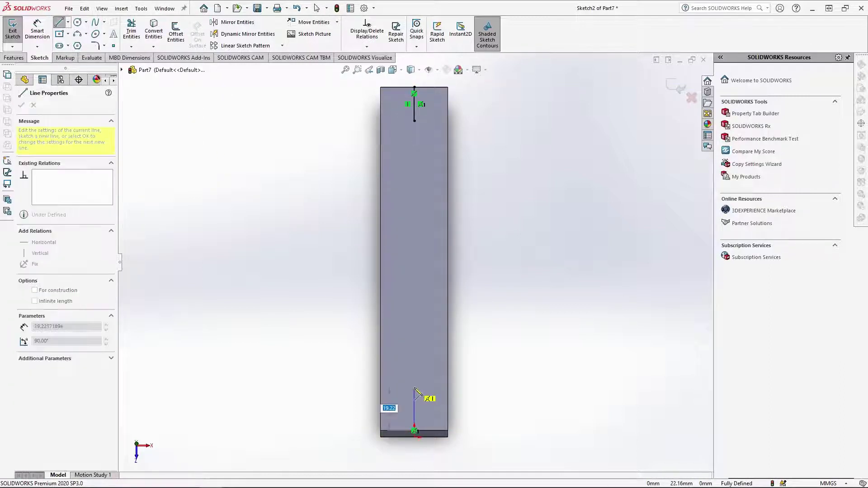
click(415, 396)
key(Escape)
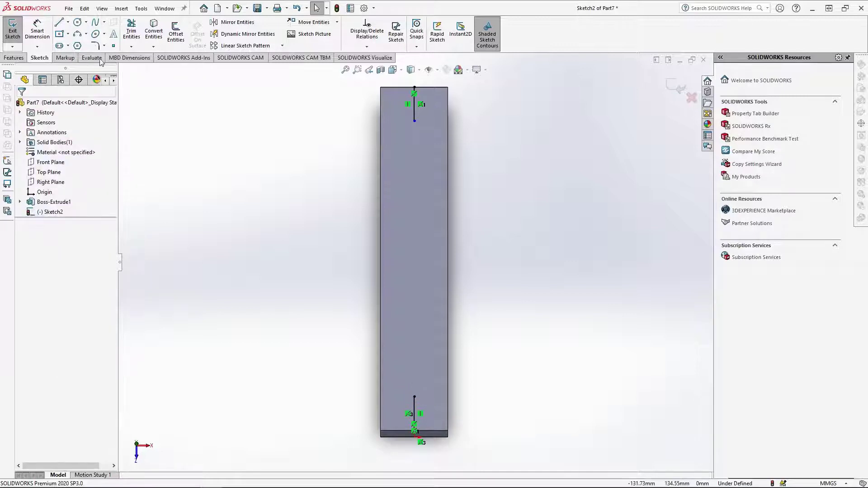
Draw a vertical construction centerline joining the top and bottom end lines.
click(68, 23)
click(81, 42)
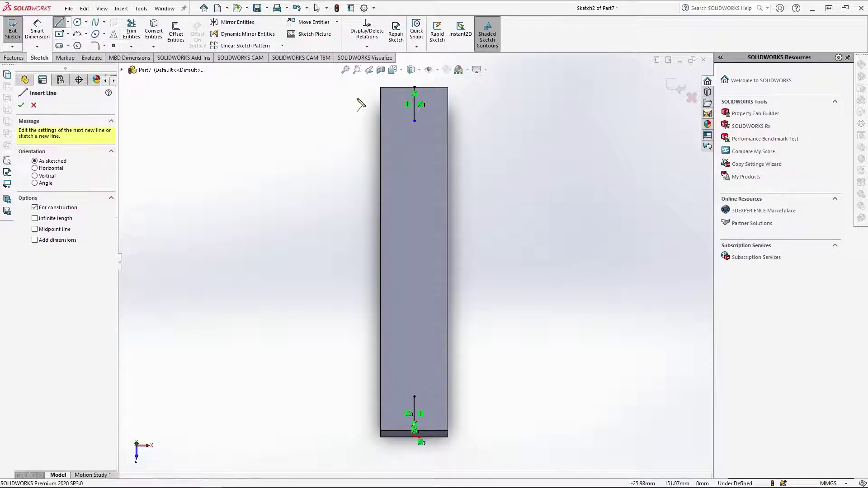
click(415, 121)
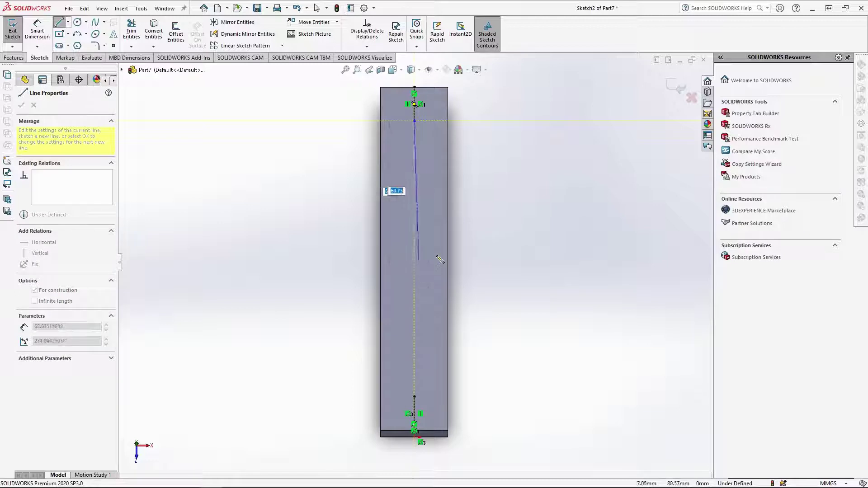
click(415, 258)
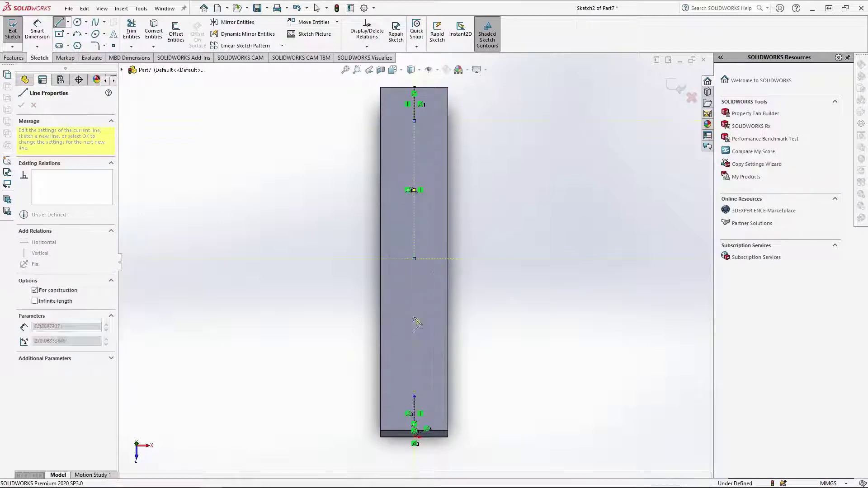
click(415, 396)
key(Escape)
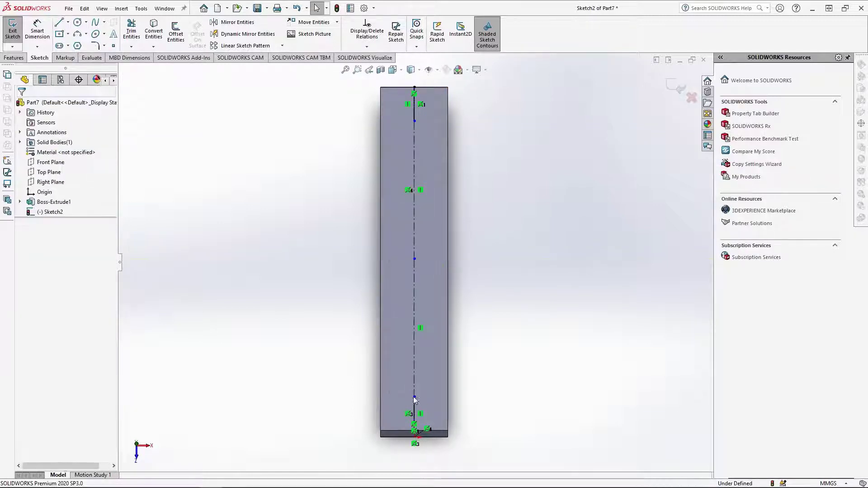
Draw the first two alternating 3-point arcs along the centerline with a 25 mm radius.
click(78, 35)
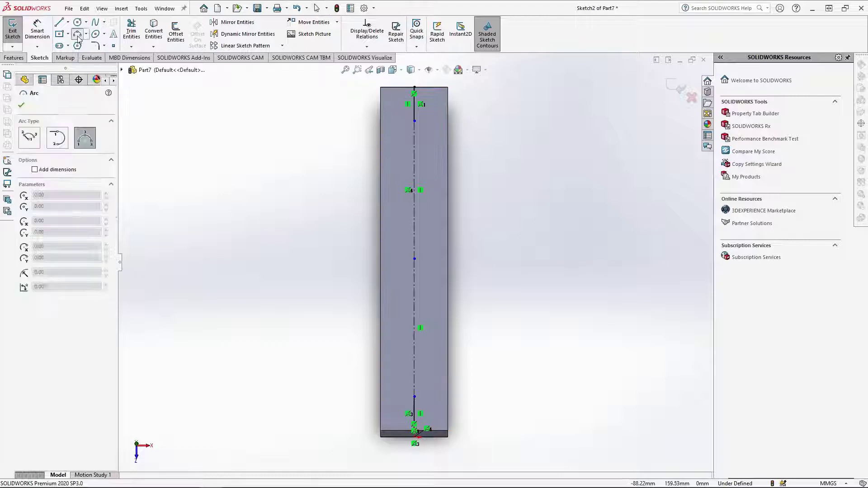
click(415, 121)
click(413, 191)
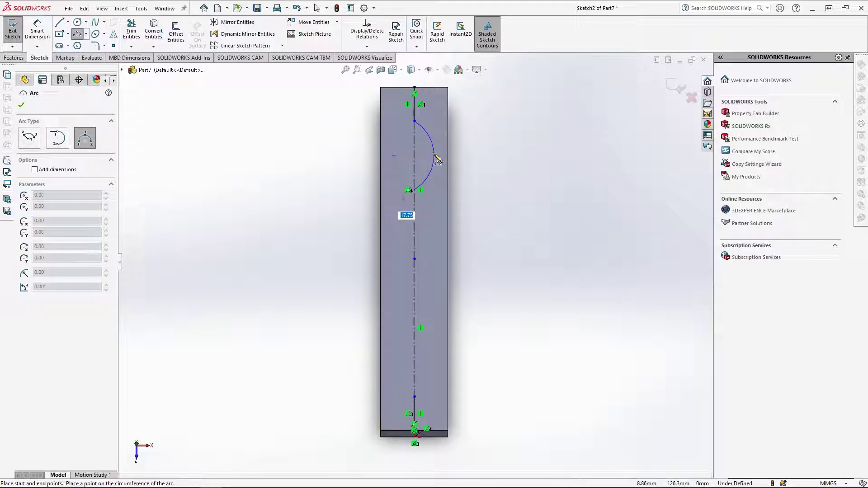
click(438, 159)
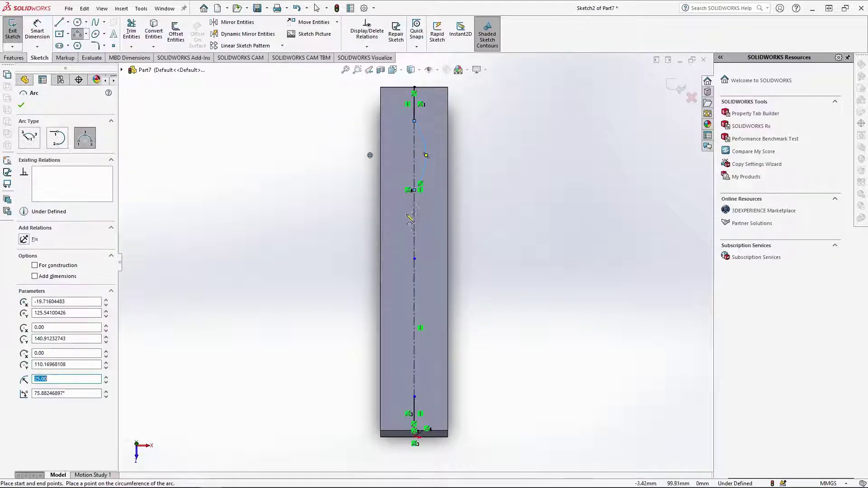
click(413, 191)
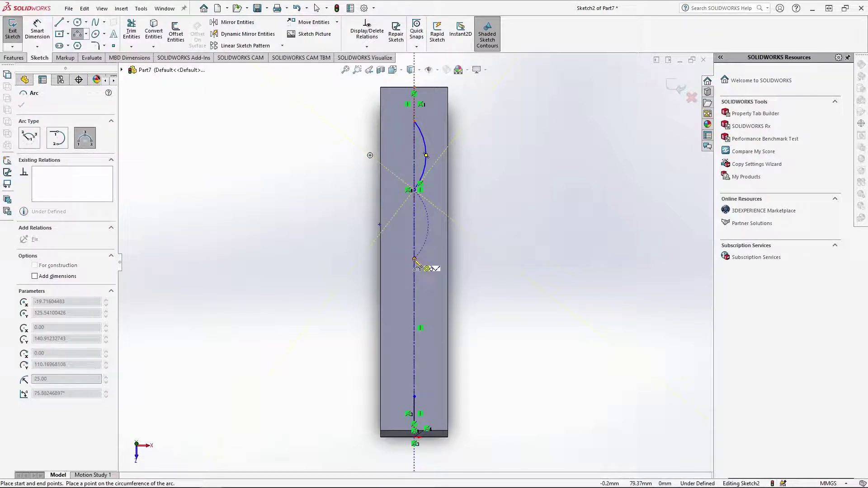
click(414, 259)
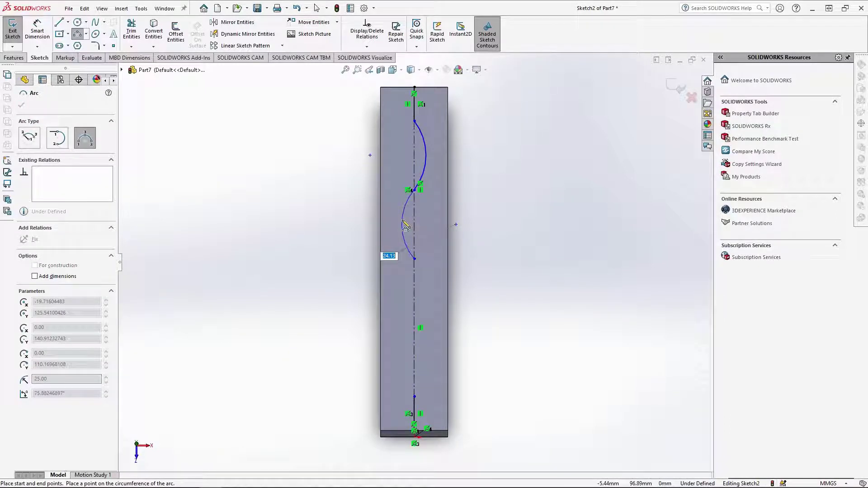
text(25)
key(Return)
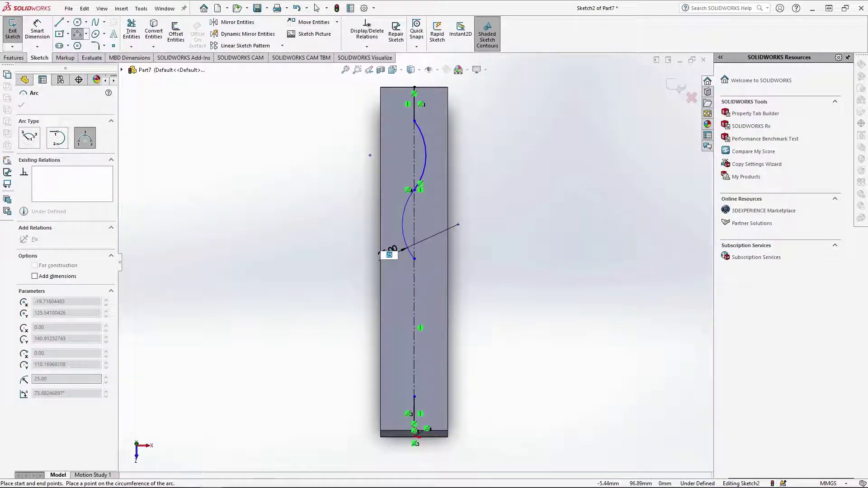
click(402, 220)
Add the third and fourth alternating arcs down to the bottom line.
click(414, 259)
click(414, 328)
click(426, 310)
click(429, 315)
click(414, 328)
click(415, 397)
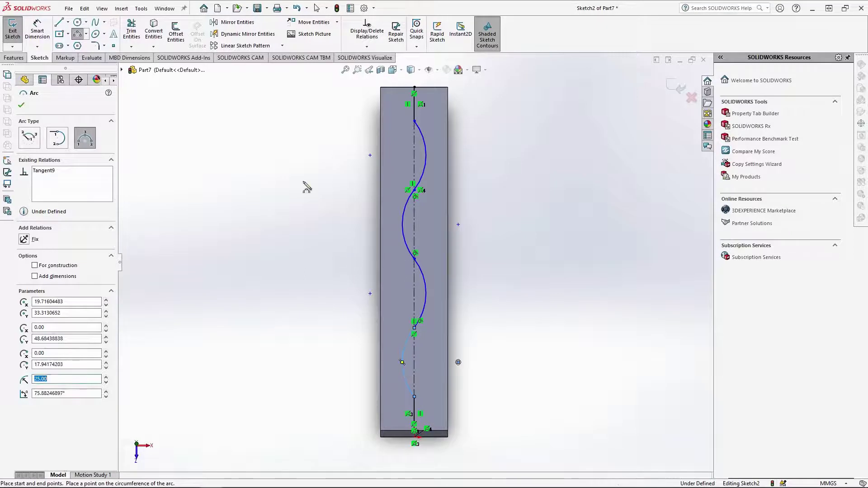
key(Escape)
Delete the upper and lower centerlines.
click(414, 158)
key(Delete)
click(415, 350)
key(Delete)
Round the top and bottom joints with R15 sketch fillets and exit the sketch.
click(95, 45)
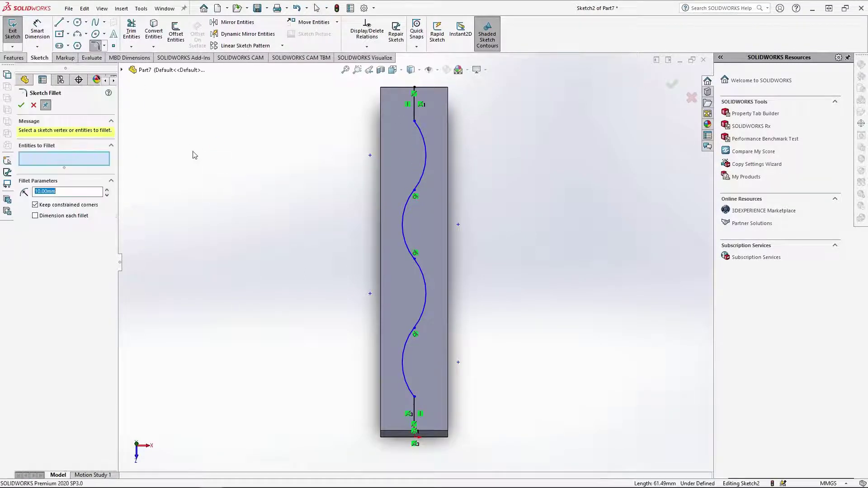
text(1)
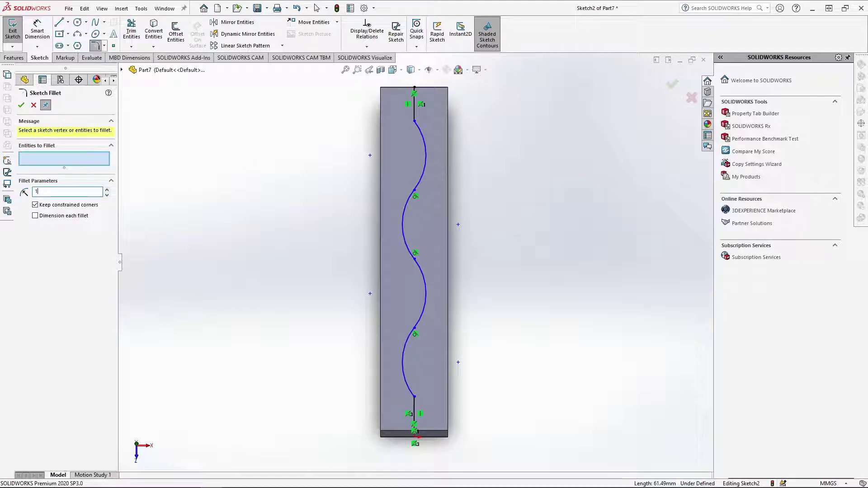
click(416, 111)
click(411, 390)
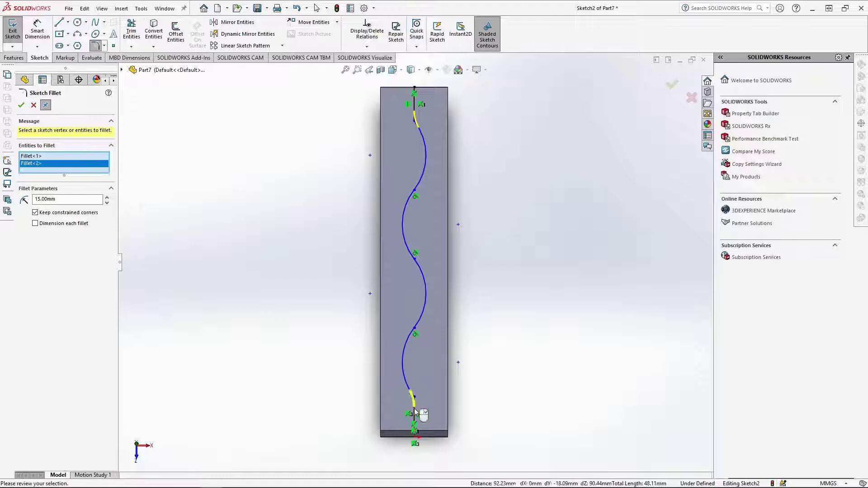
key(Return)
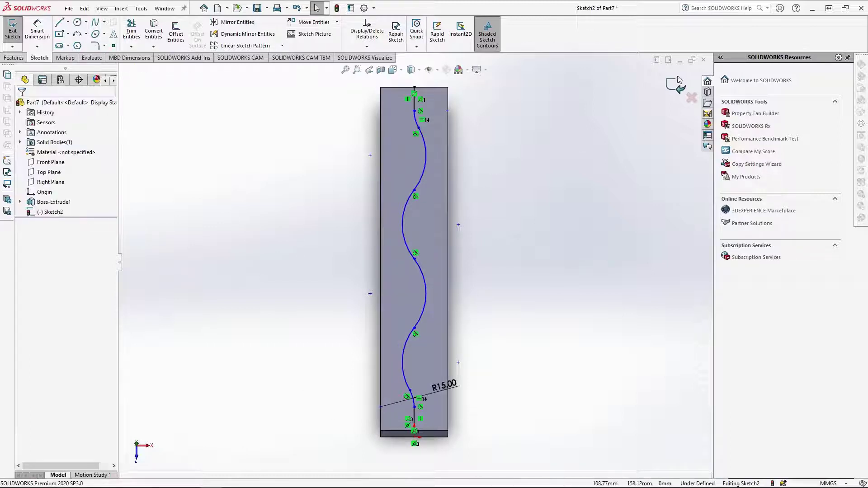
click(677, 86)
Sketch a 15 mm circle on the block's end face, centred on the path's end point.
middle_drag(495, 257, 418, 405)
click(418, 402)
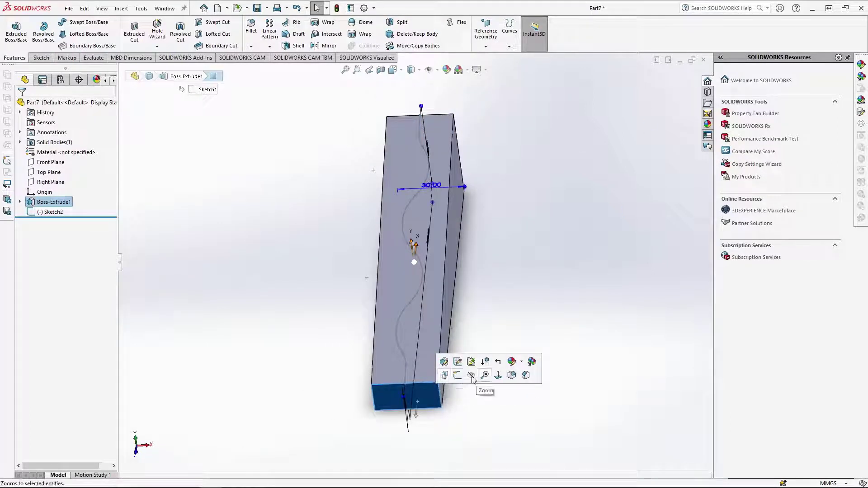
click(472, 377)
click(393, 70)
click(448, 122)
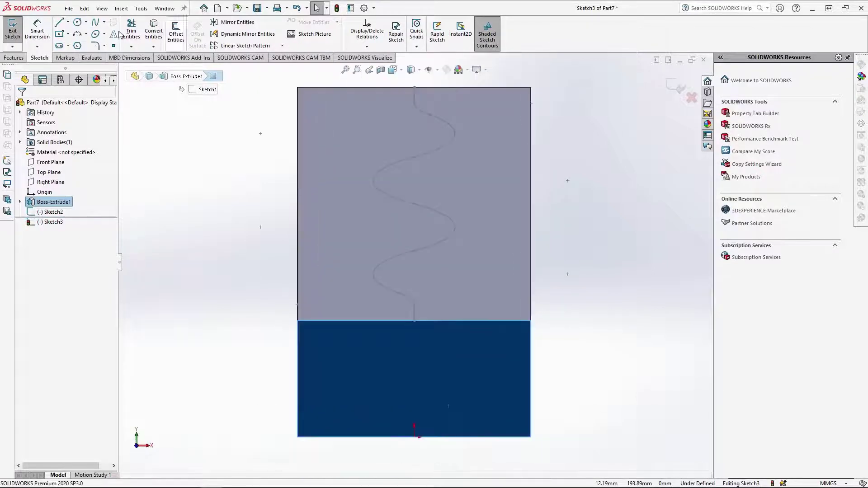
click(77, 23)
click(414, 321)
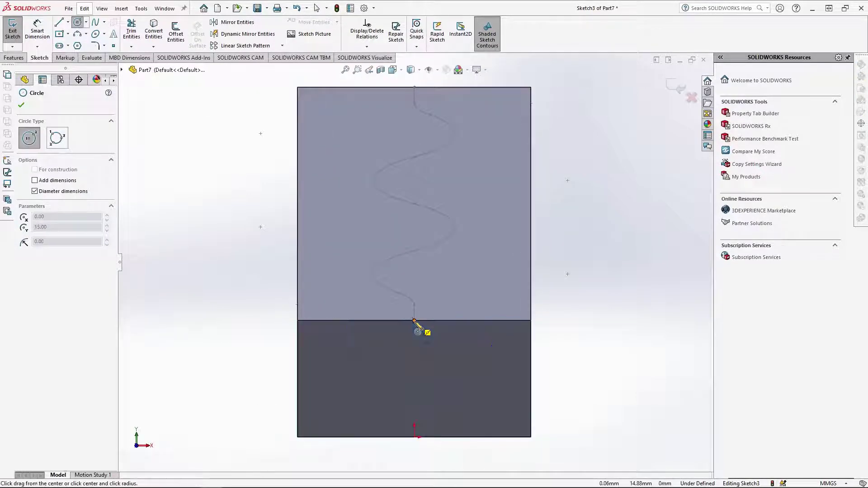
text(15)
key(Return)
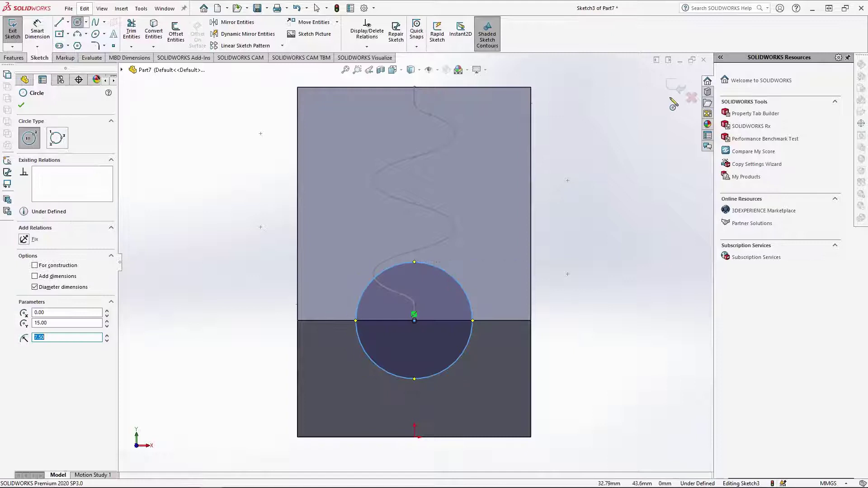
click(678, 86)
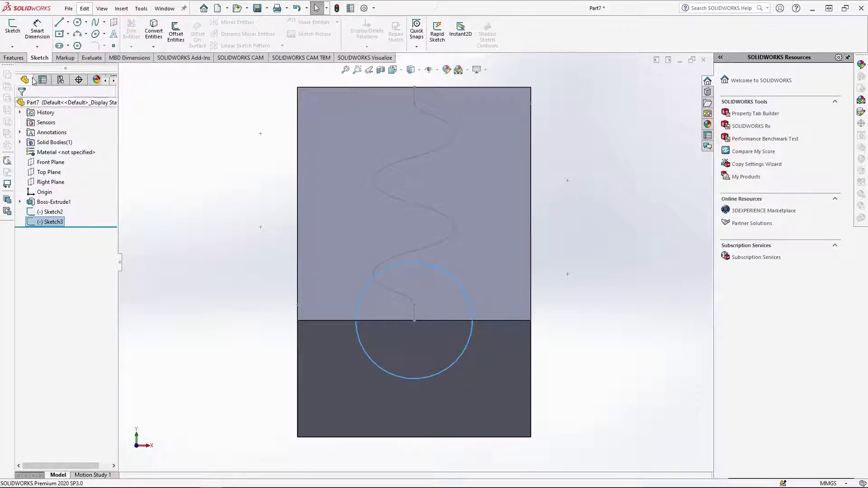
Swept-cut the circle along the wavy Sketch2 path to carve the groove.
click(14, 58)
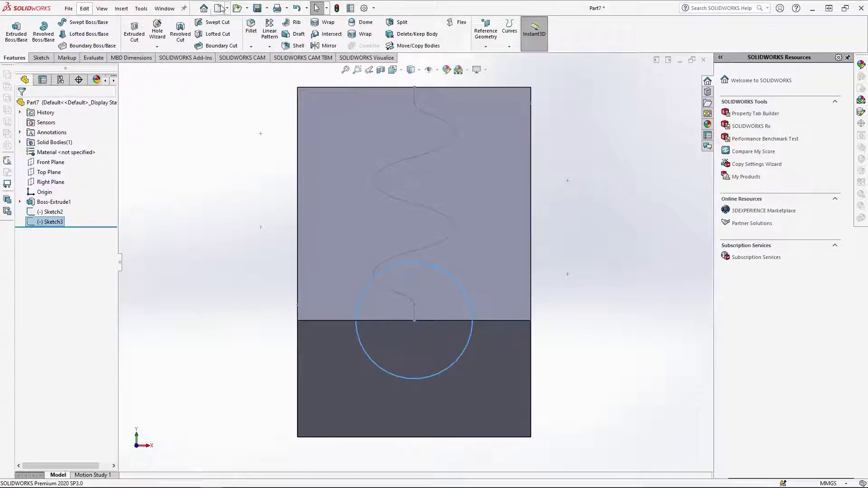
click(218, 23)
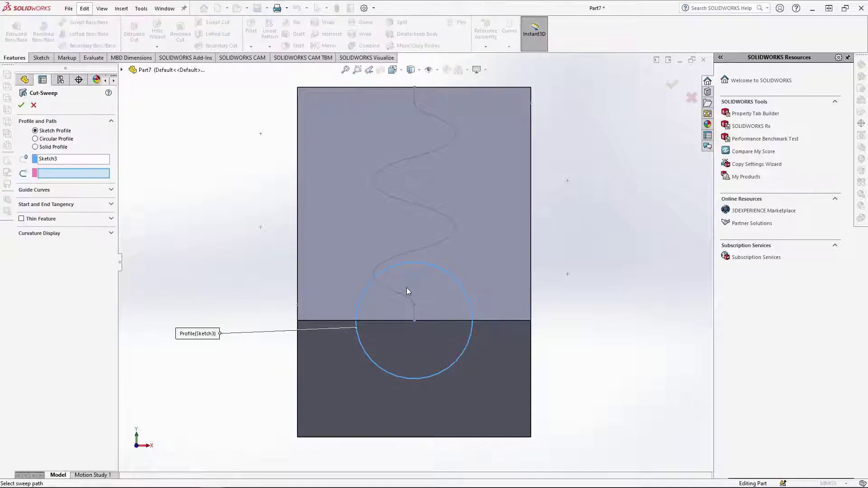
click(413, 315)
mouse_move(392, 370)
middle_down()
mouse_move(477, 268)
mouse_move(437, 281)
mouse_move(430, 414)
mouse_move(431, 397)
middle_up()
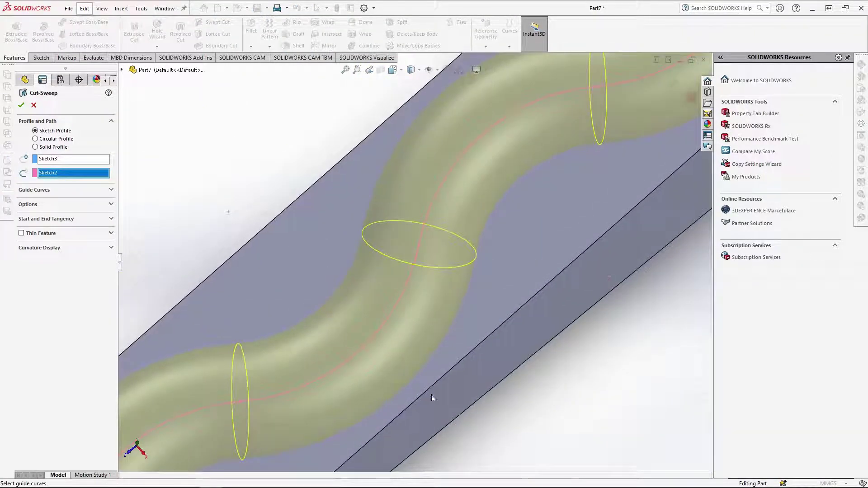
scroll(429, 286, up, 4)
click(21, 106)
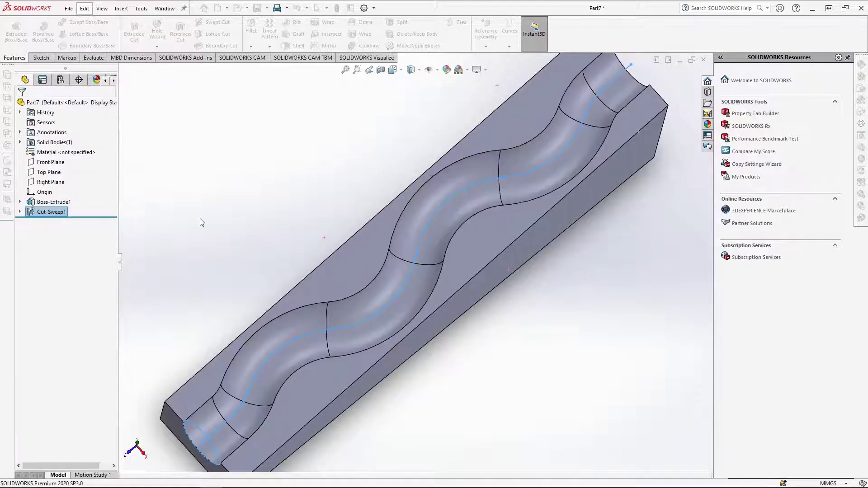
scroll(345, 292, down, 3)
middle_drag(344, 292, 337, 257)
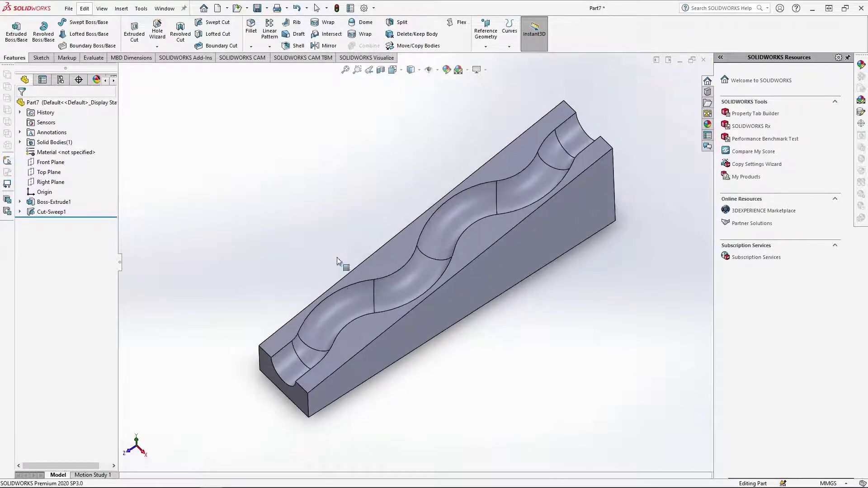
Fillet both edges of the wavy groove with a 1 mm radius.
click(394, 273)
click(474, 247)
text(1)
key(Return)
click(370, 312)
key(Return)
middle_drag(492, 341, 546, 310)
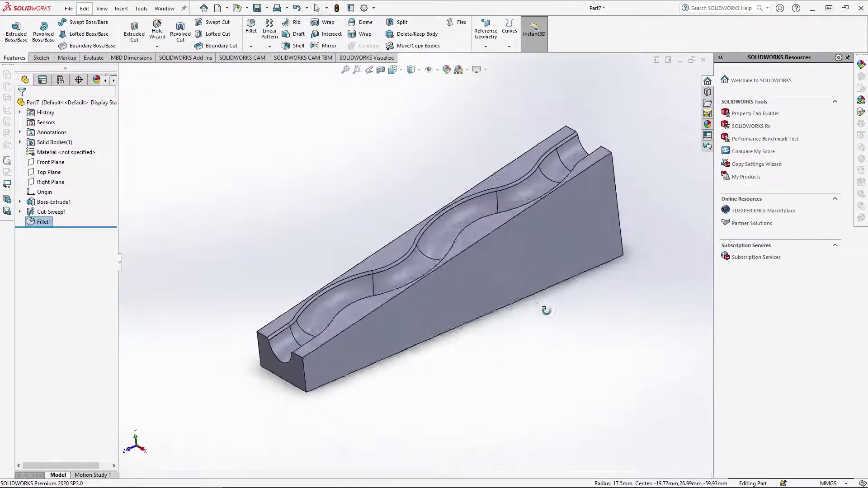
Save the part as 'Wavy Slope Track', close it and create a new part.
key(ctrl+s)
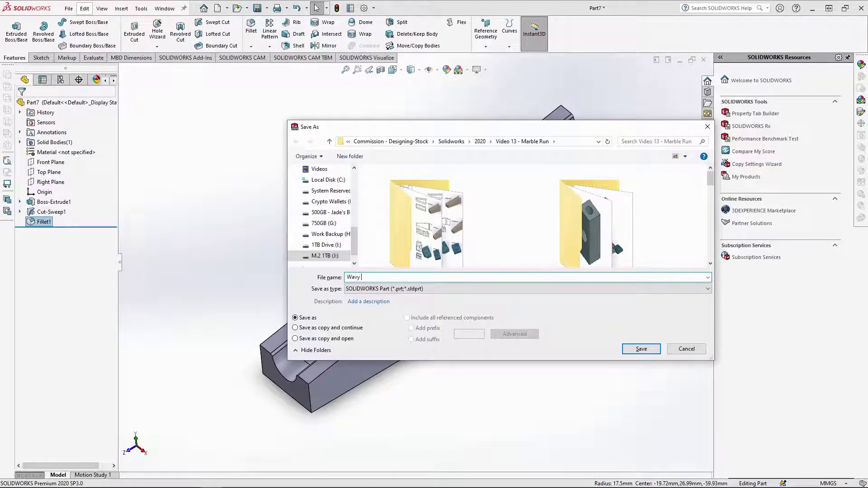
text(Wavy Slope Track)
key(Return)
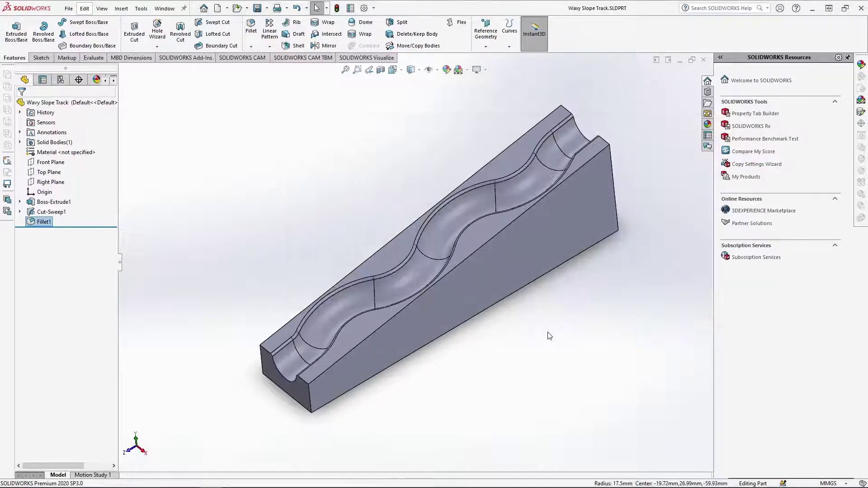
click(704, 60)
key(ctrl+n)
key(Return)
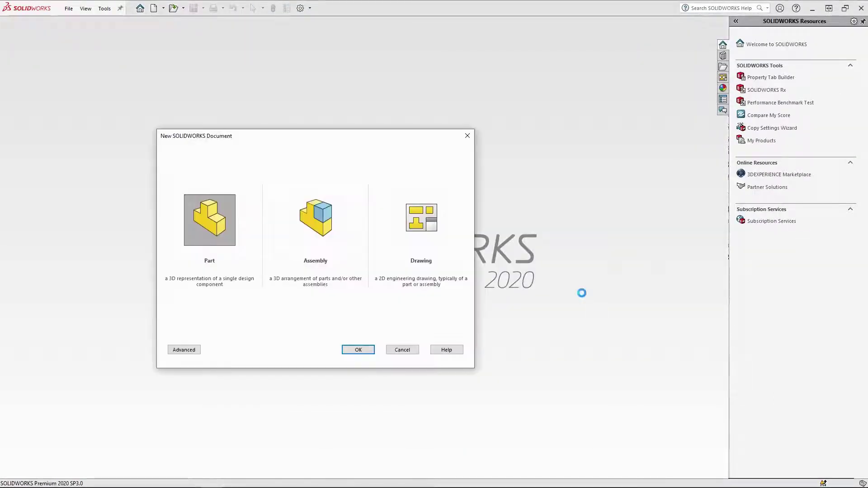
Extrude a 30 mm centre square on Top Plane 50 mm into a block.
click(49, 162)
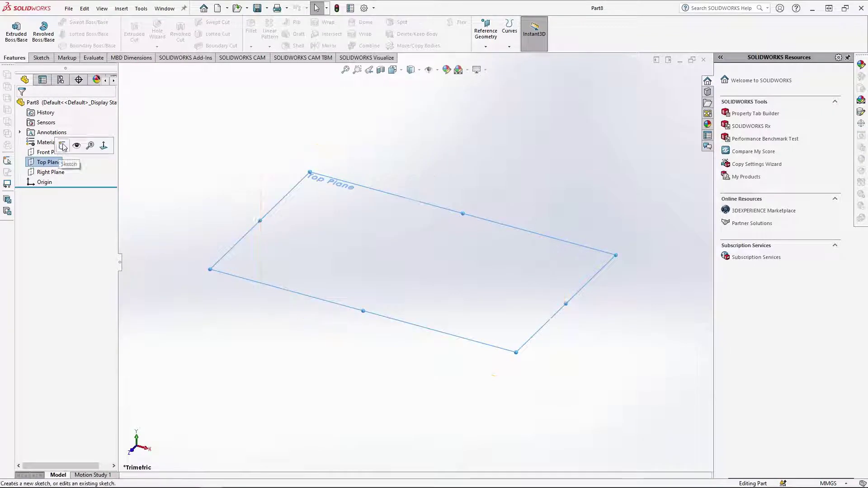
click(68, 146)
click(62, 35)
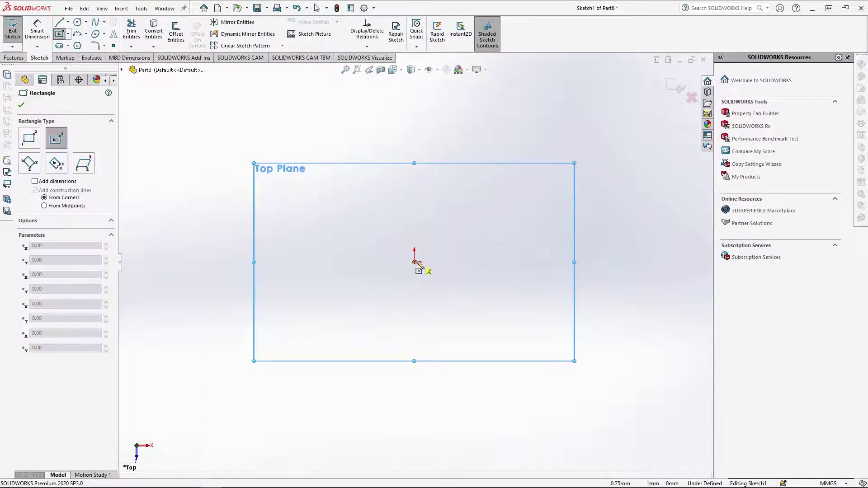
click(414, 262)
click(445, 231)
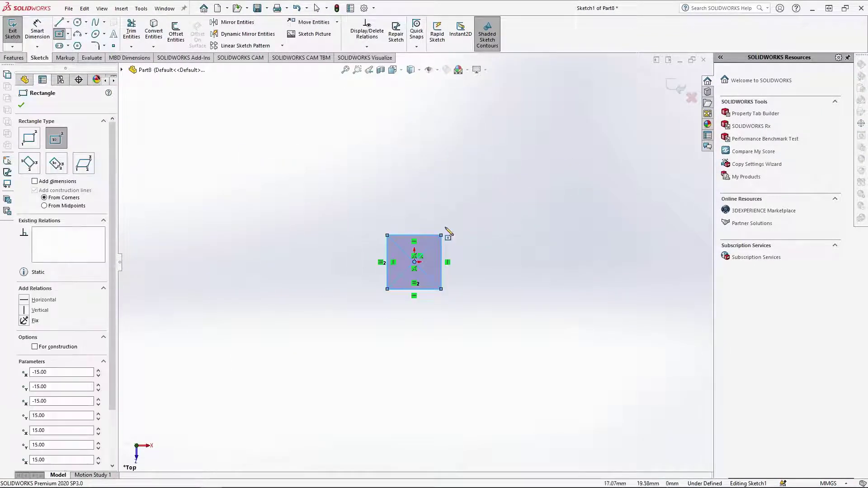
click(7, 58)
click(16, 32)
text(50)
key(Return)
key(Return)
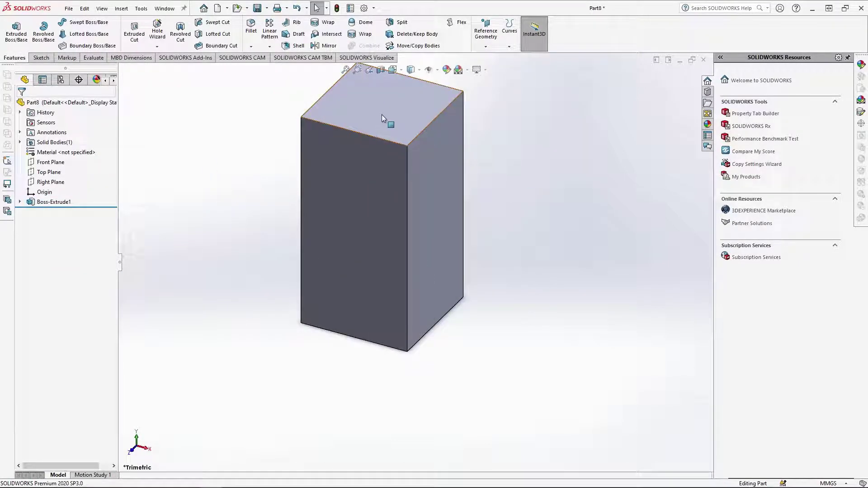
Cut a 10 mm deep circular pocket centred in the block's top face.
click(381, 115)
click(406, 87)
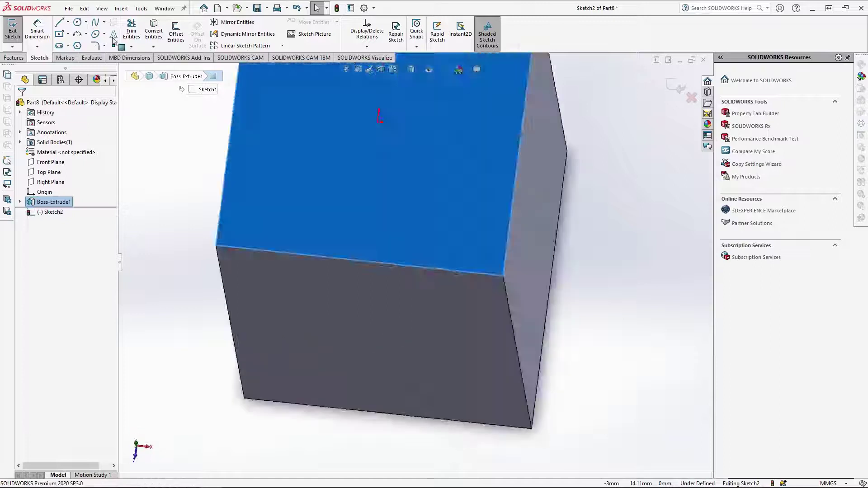
click(78, 22)
click(414, 261)
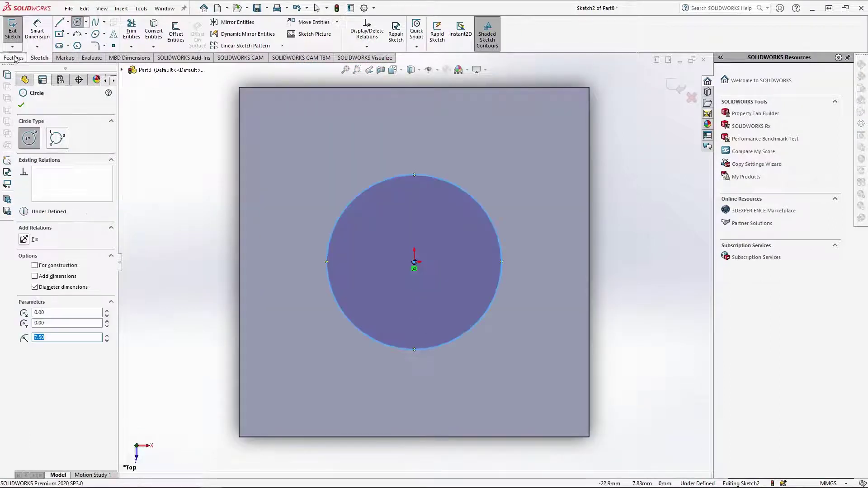
click(15, 57)
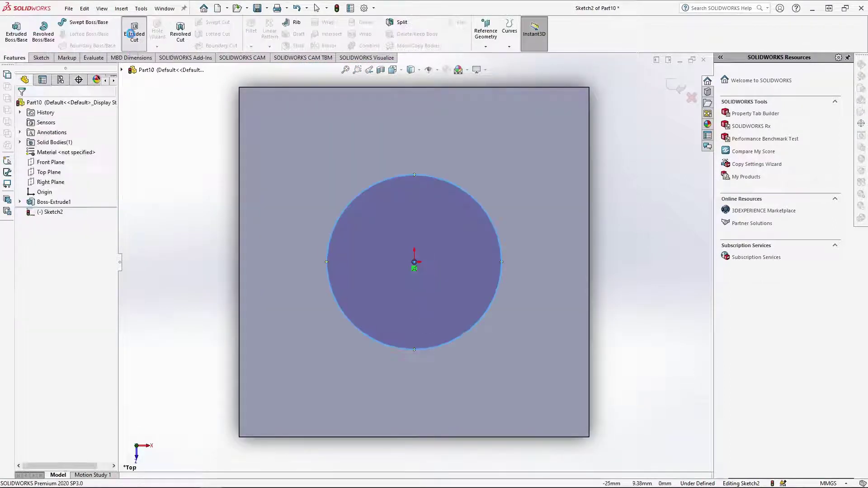
click(134, 31)
text(10)
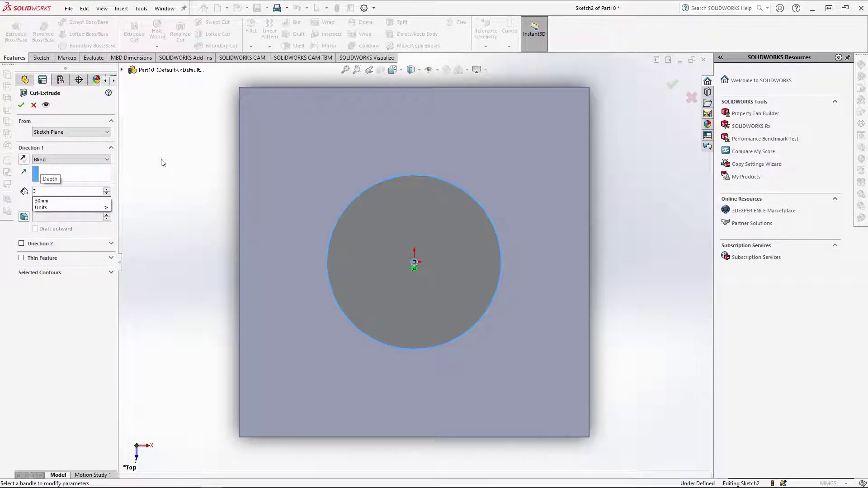
key(Return)
key(Return)
click(399, 274)
Round the pocket's bottom face with a fillet.
click(495, 248)
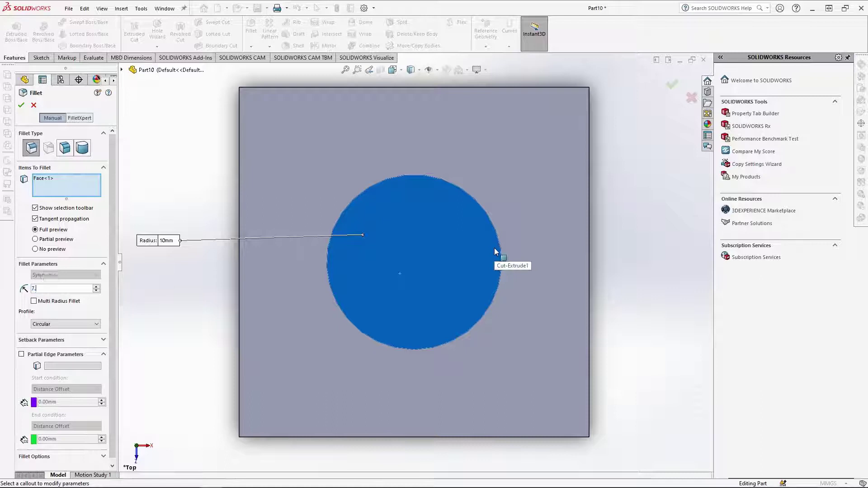
key(Return)
click(392, 69)
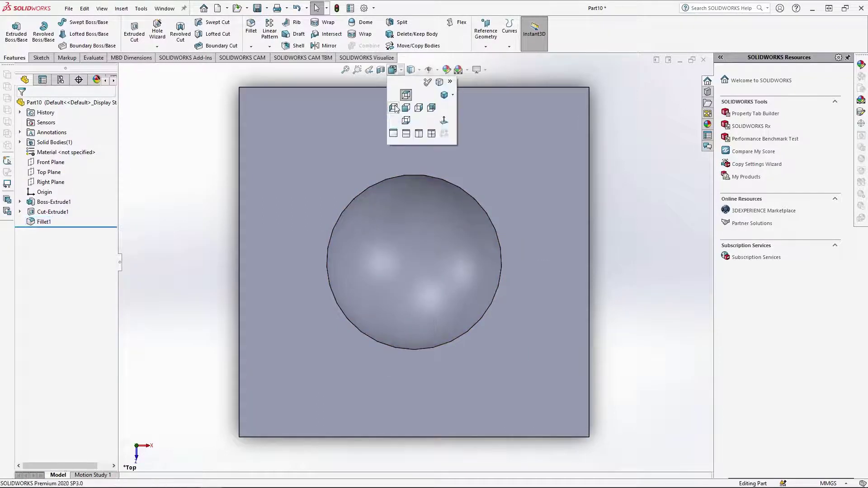
click(405, 116)
Cut a 15 mm circular hole through the block's front face.
click(454, 245)
click(480, 209)
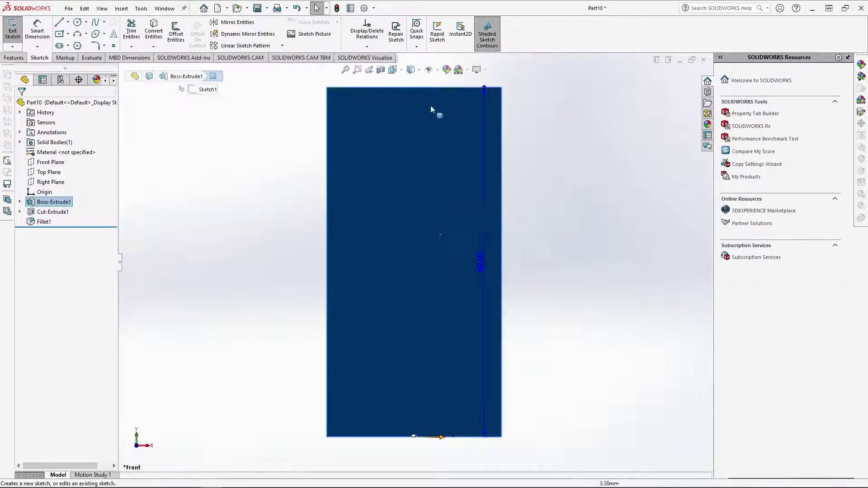
click(411, 70)
click(411, 120)
click(78, 21)
drag(413, 262, 414, 305)
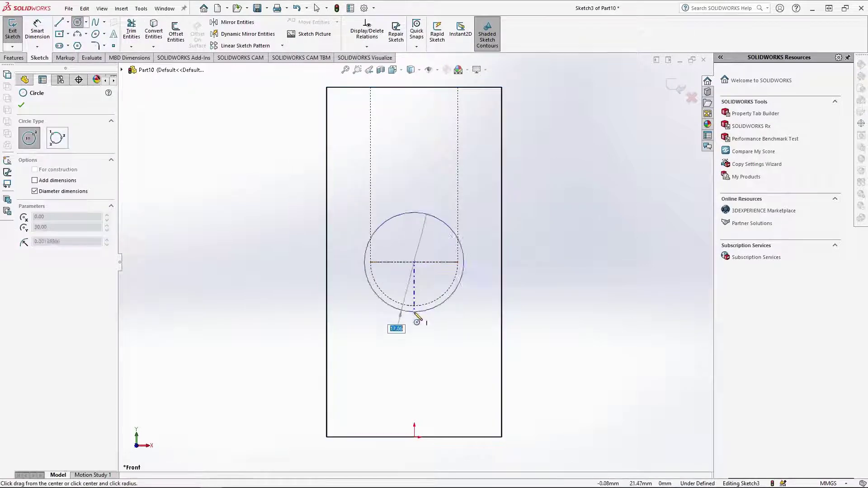
key(Return)
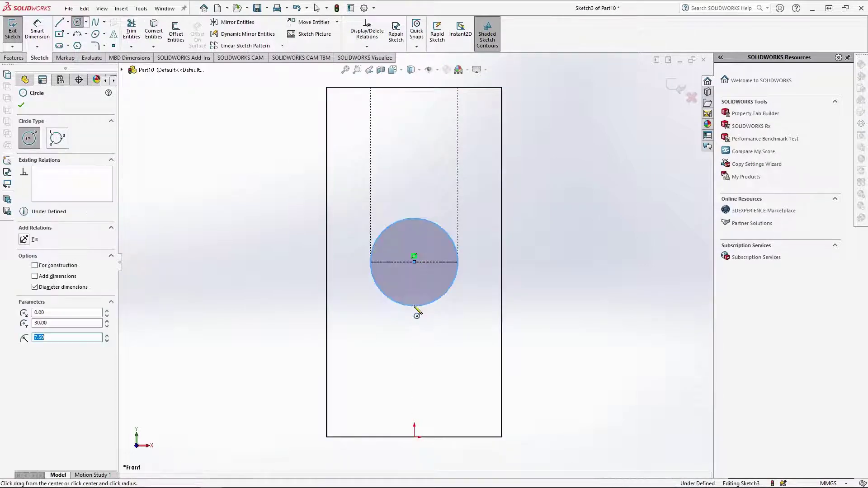
click(16, 58)
click(130, 33)
click(131, 35)
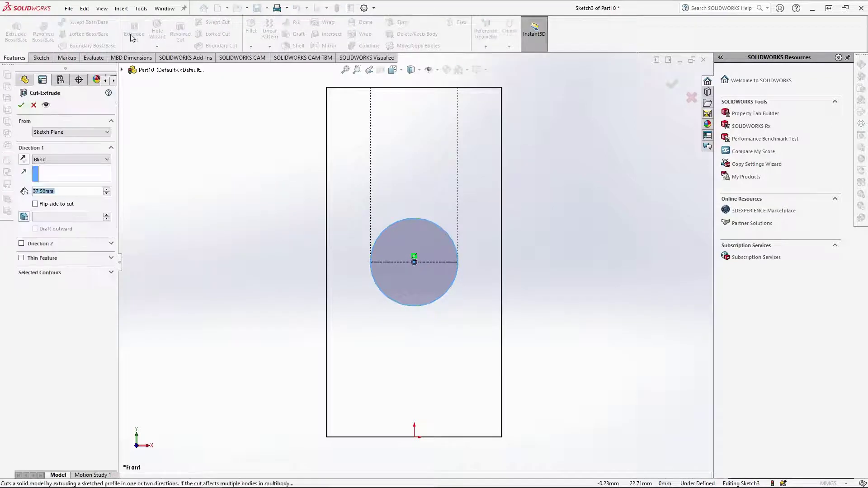
key(Return)
Save the part as 'Pipe Track', close it and start a new document.
mouse_move(563, 273)
middle_down()
mouse_move(476, 308)
mouse_move(485, 319)
middle_up()
scroll(527, 285, up, 2)
click(416, 70)
click(413, 83)
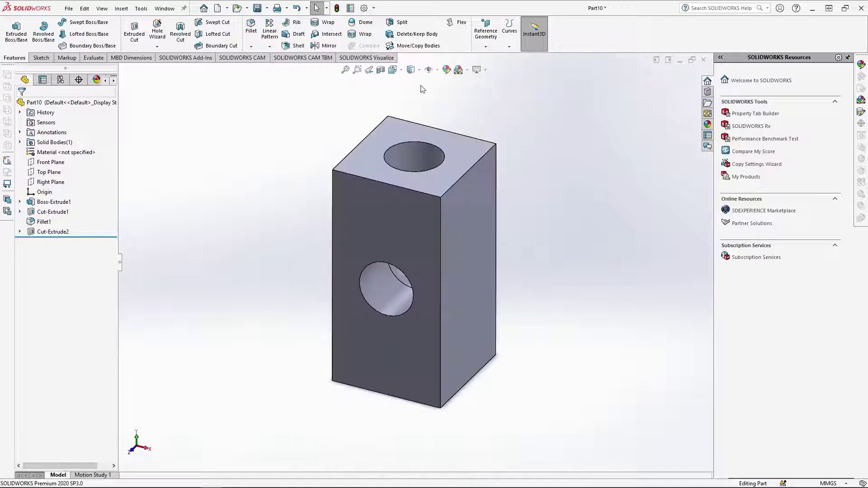
key(ctrl+s)
text(Pipe)
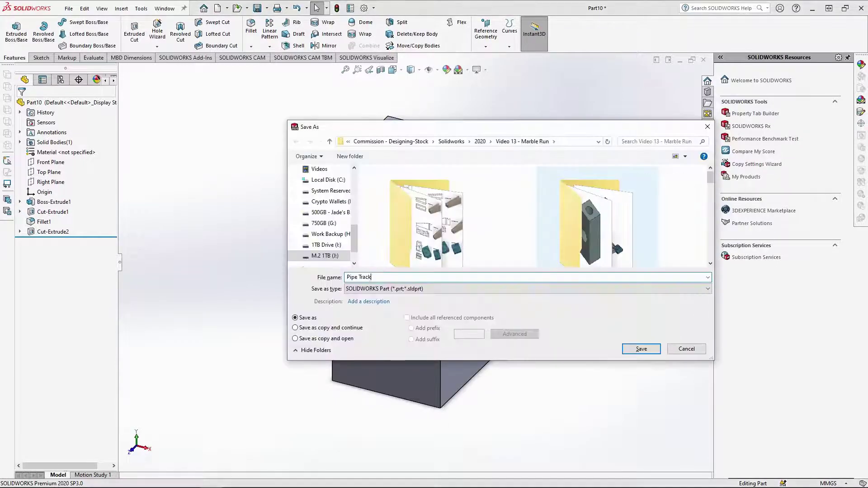
text( Track)
key(Return)
key(ctrl+w)
key(ctrl+n)
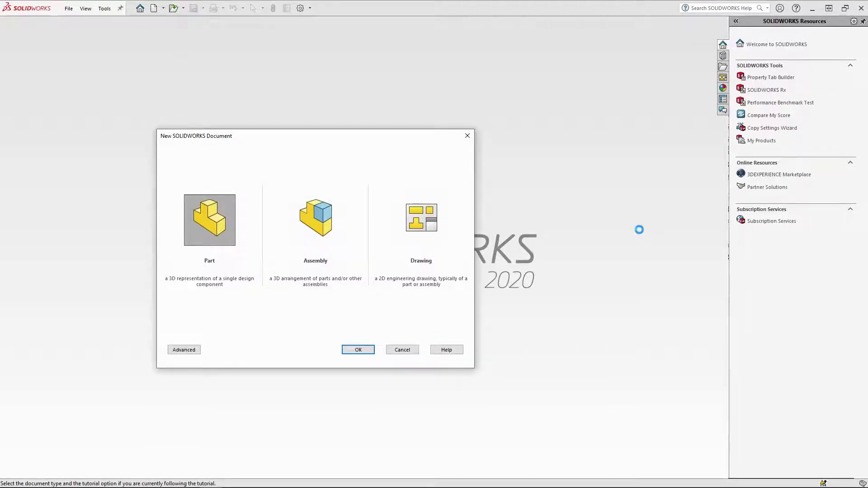
Create a new part and extrude a centred 60 × 60 square on the Top Plane into a block.
key(Return)
click(48, 162)
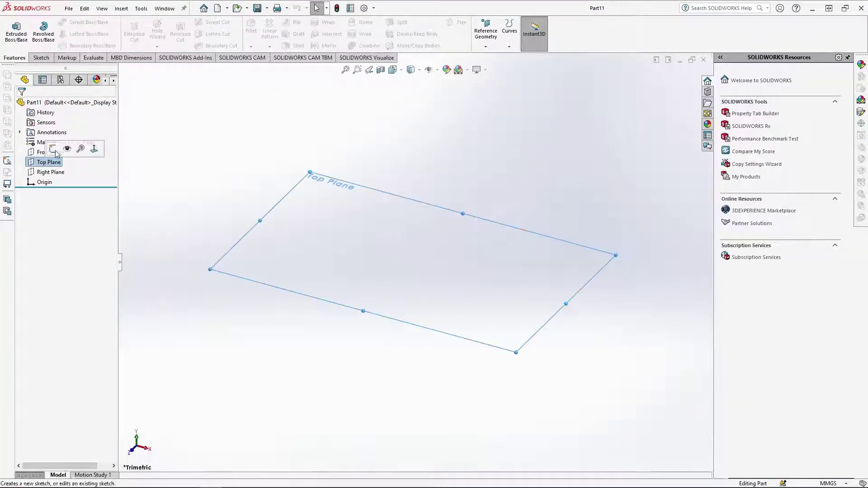
click(53, 150)
click(59, 34)
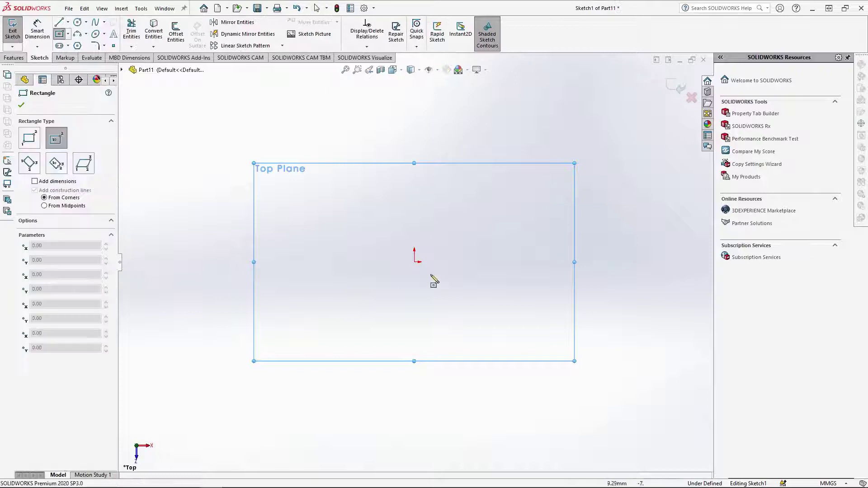
click(414, 262)
text(60)
key(Tab)
text(60)
key(Return)
click(14, 58)
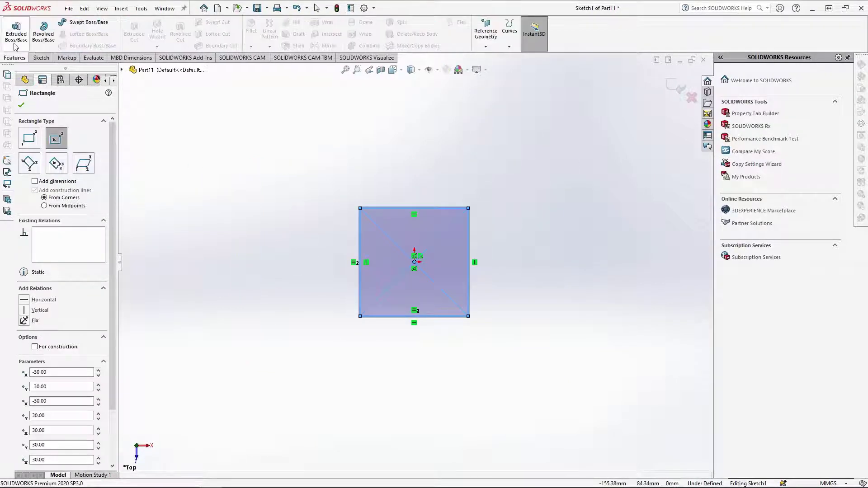
click(16, 31)
right_click(247, 210)
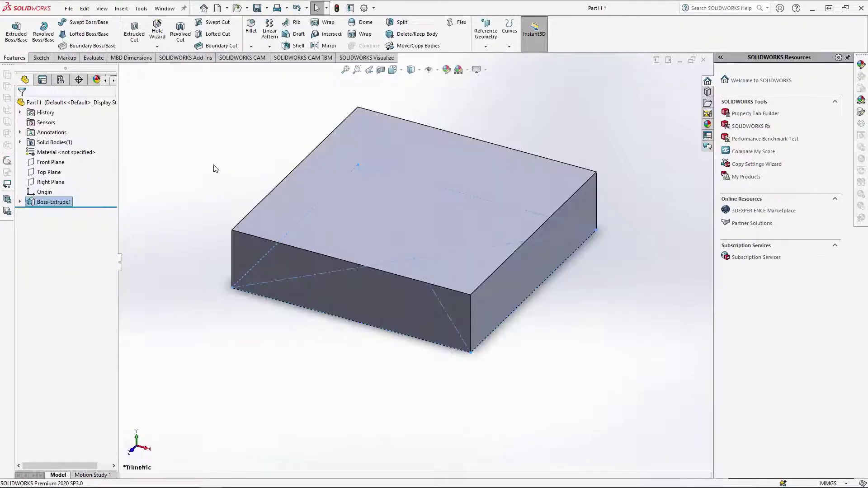
On the block's top face, sketch a 1.5 long construction centerline from the origin.
click(407, 194)
click(466, 177)
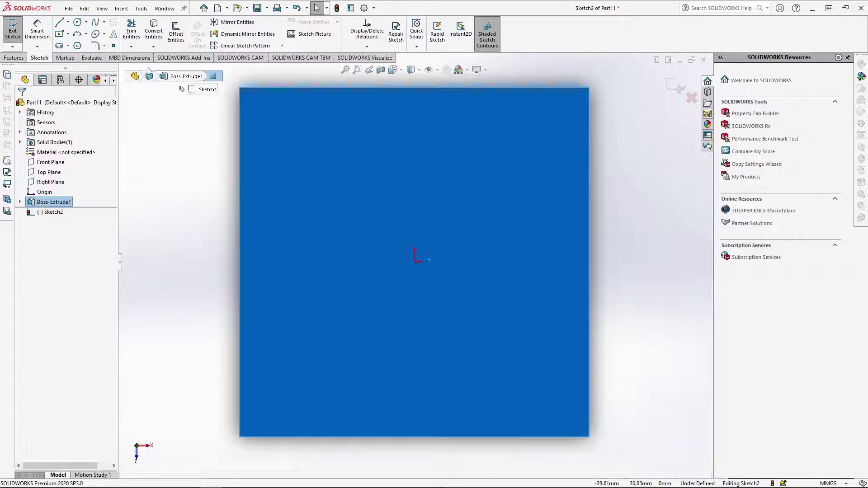
click(67, 21)
click(75, 45)
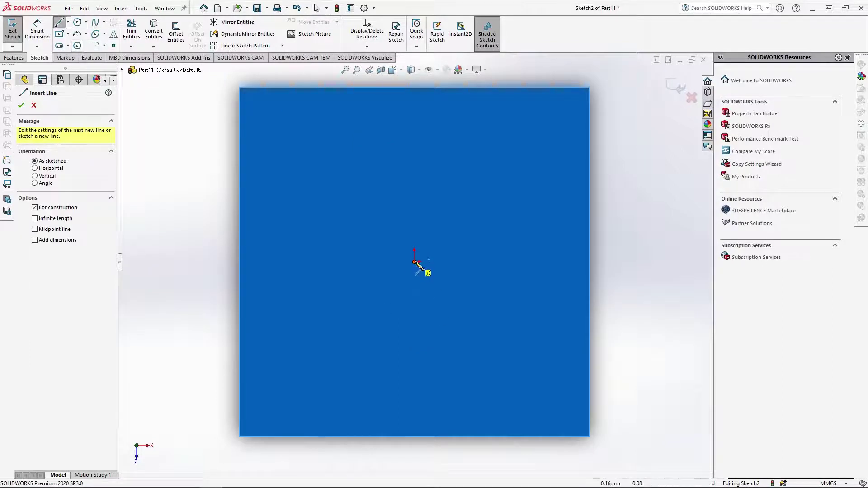
click(415, 262)
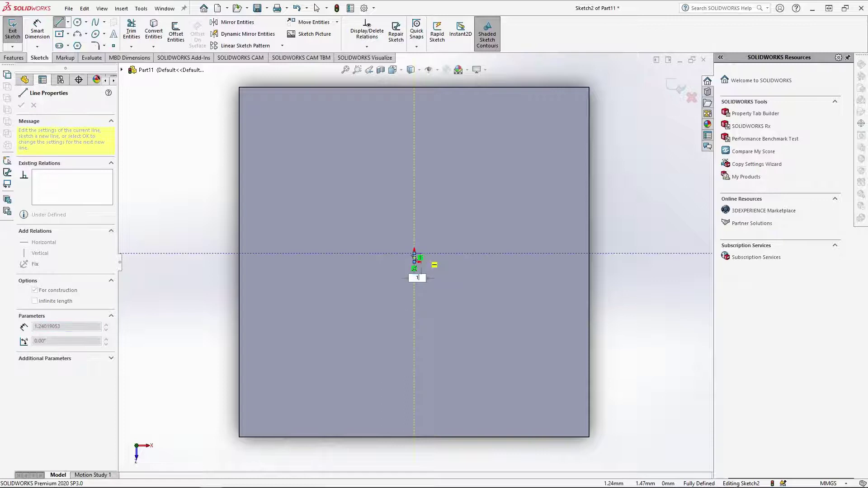
text(1.5)
key(Return)
key(Escape)
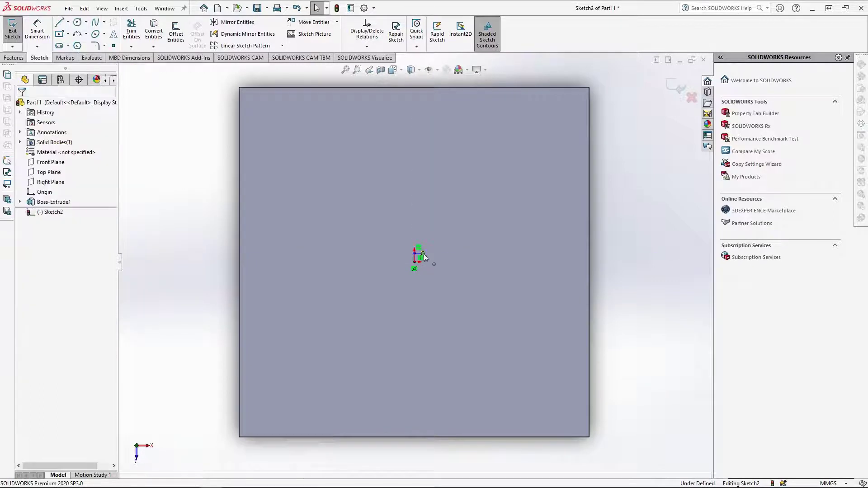
scroll(411, 231, down, 5)
Draw concentric circles of 18 and 24 diameter at the centerline's end.
click(77, 22)
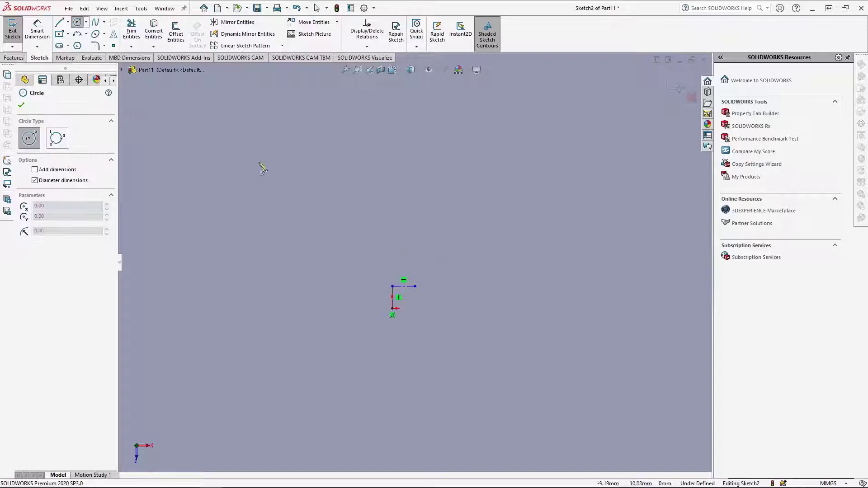
click(414, 286)
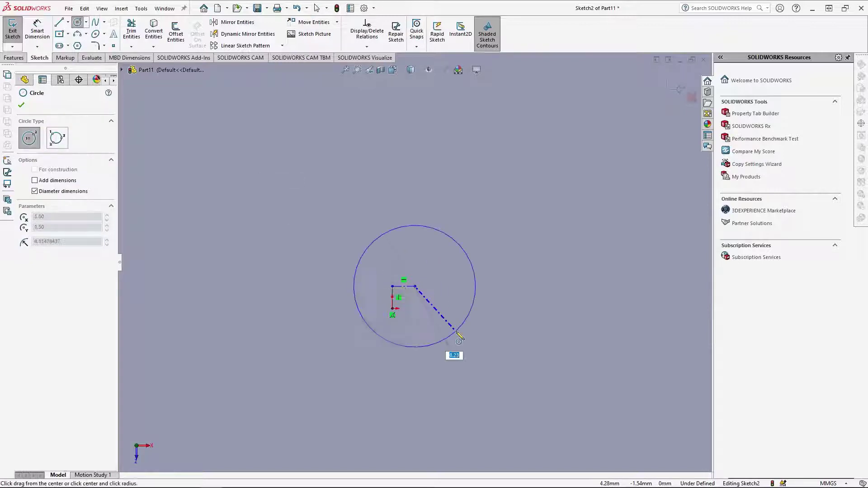
text(18)
key(Return)
click(415, 286)
scroll(622, 384, up, 5)
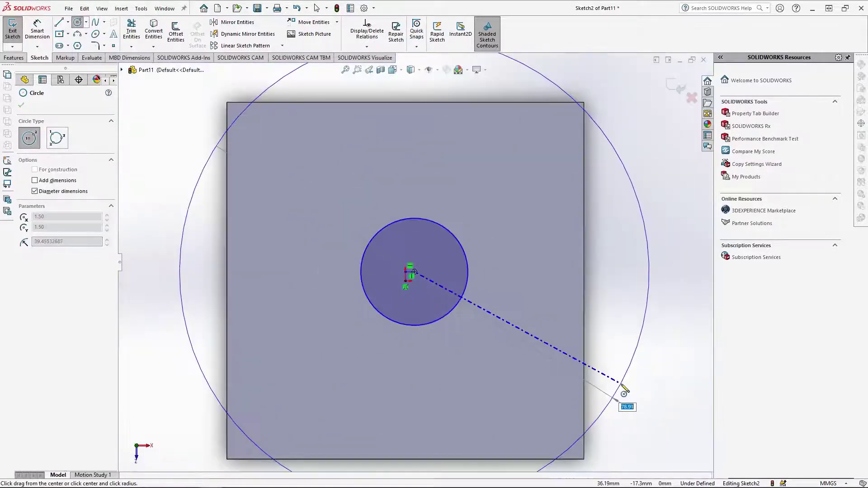
text(24)
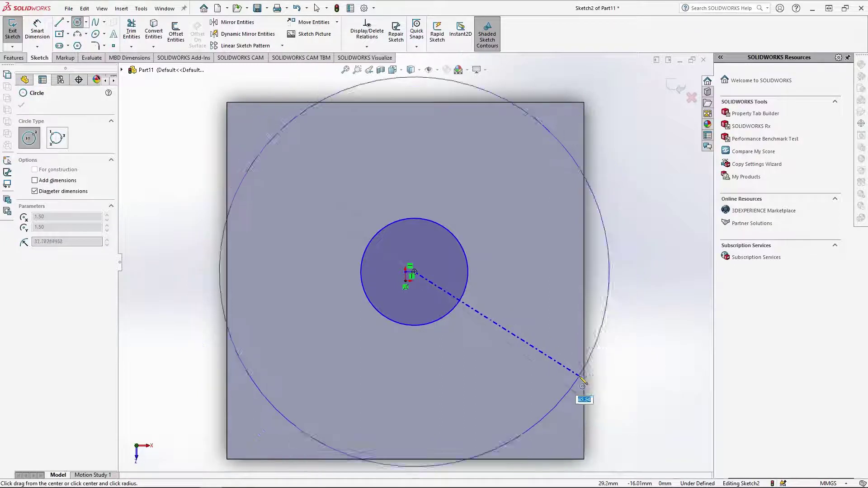
key(Return)
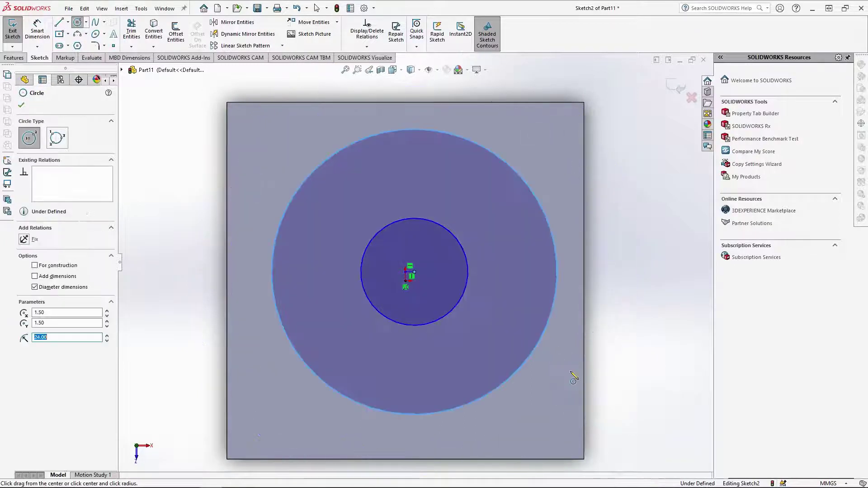
Cut the ring between the circles 15 mm deep, then select the trough floor for filleting.
click(14, 58)
click(134, 32)
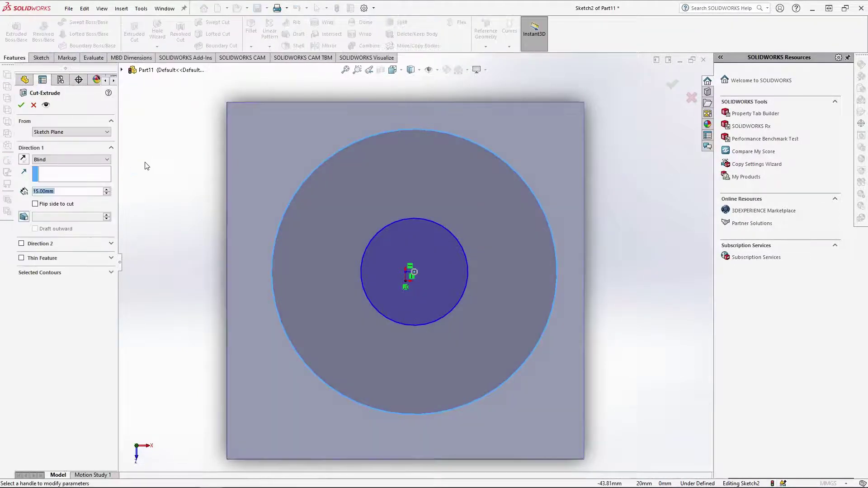
key(Return)
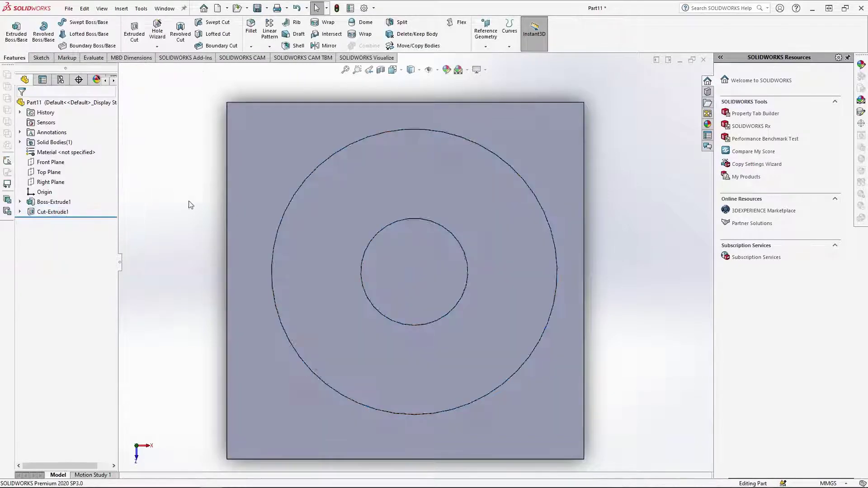
click(414, 175)
click(507, 140)
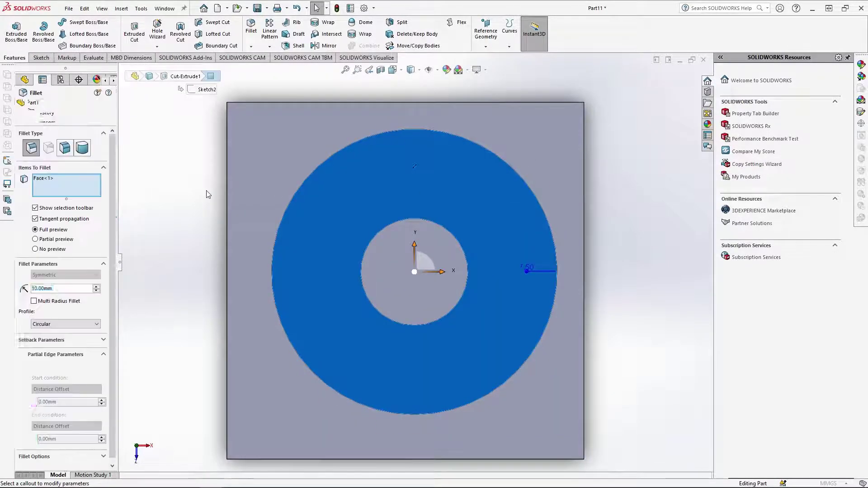
Round the trough floor with a 7.5 mm fillet.
text(7.5)
key(Return)
middle_drag(273, 224, 424, 181)
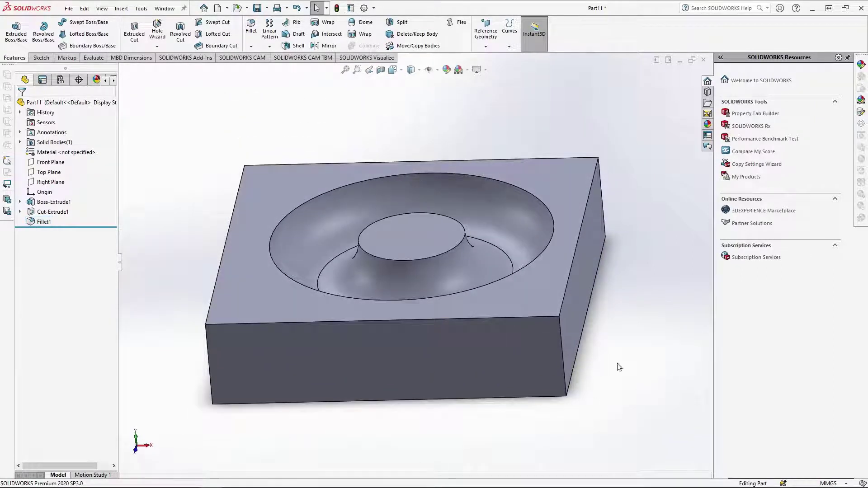
Cut a half-round R7.5 groove into the block's front face, centred on its top edge.
click(288, 357)
click(329, 332)
click(393, 71)
click(441, 121)
click(414, 72)
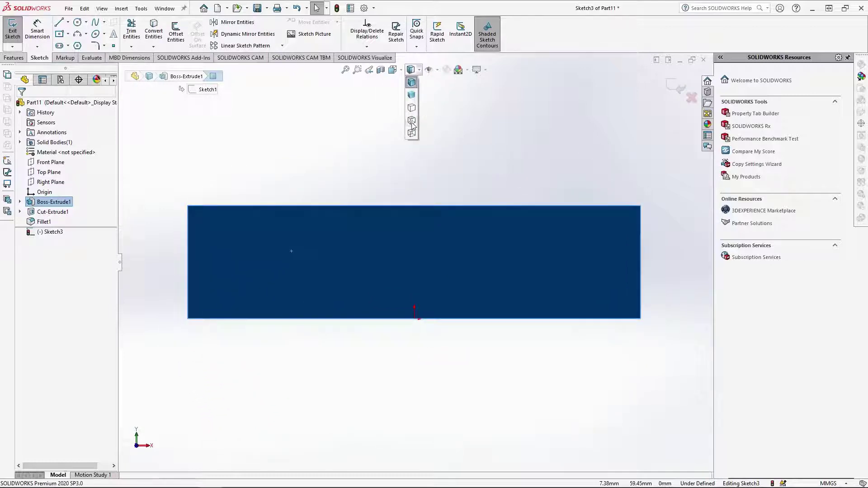
click(411, 124)
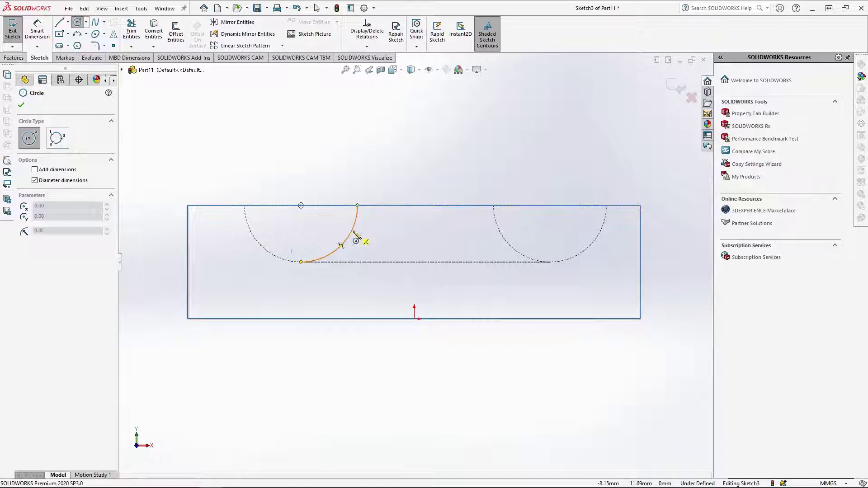
click(301, 206)
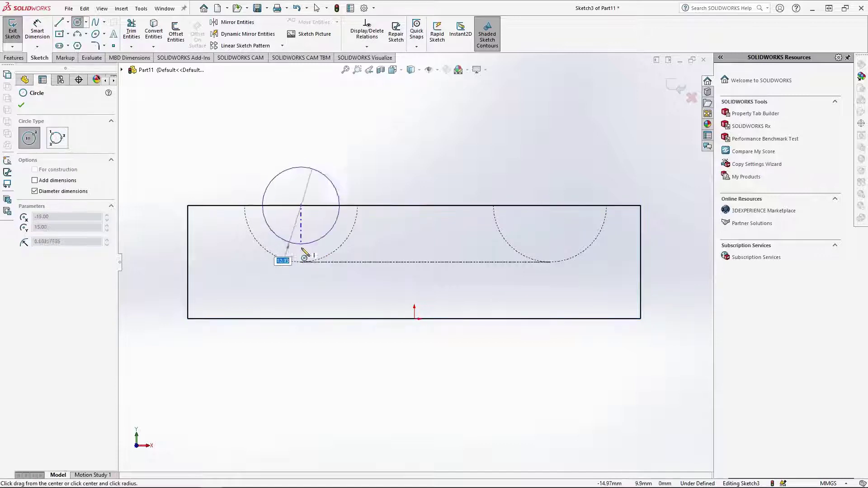
click(303, 263)
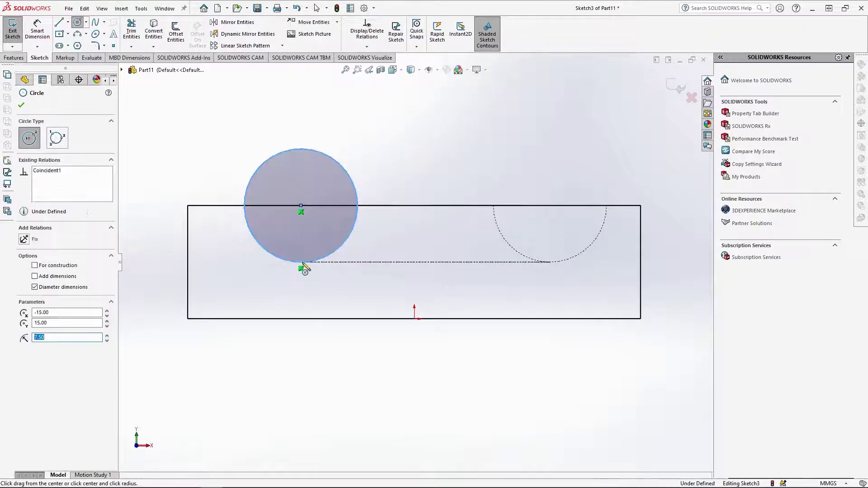
click(14, 57)
click(134, 32)
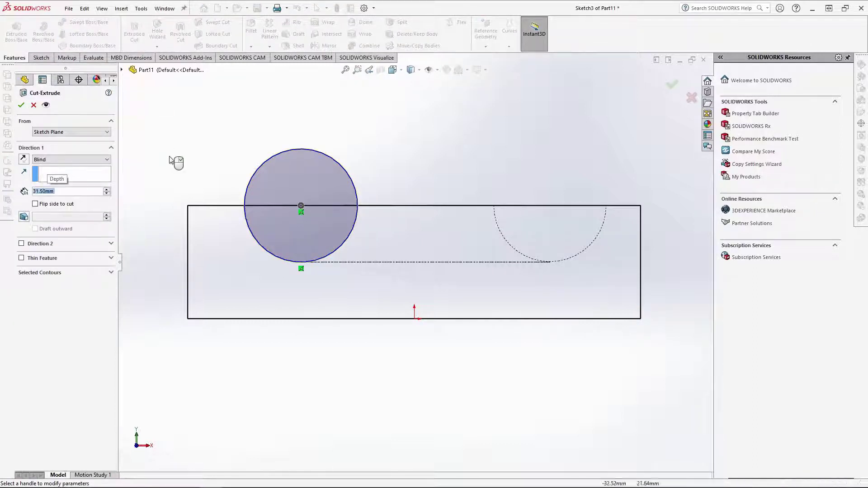
key(Return)
Cut a matching R7.5 half-round groove into the block's left face.
middle_drag(181, 217, 221, 277)
click(321, 378)
click(362, 354)
click(393, 70)
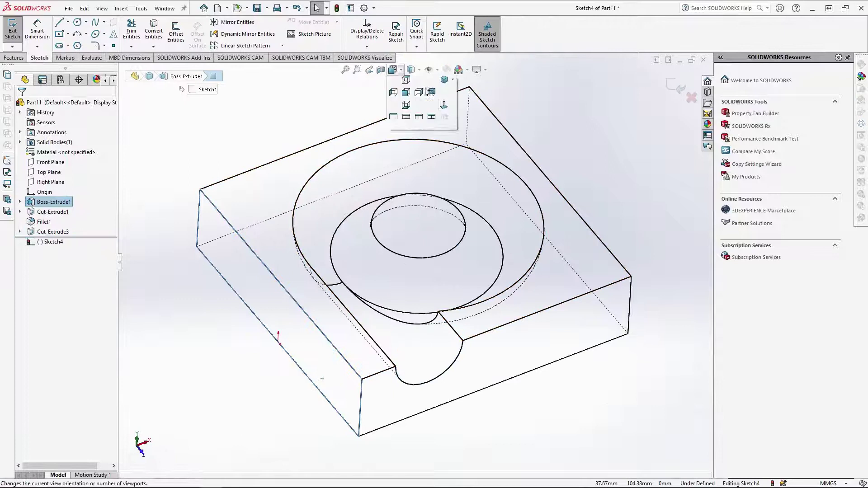
click(407, 92)
click(78, 23)
scroll(430, 219, down, 3)
click(449, 231)
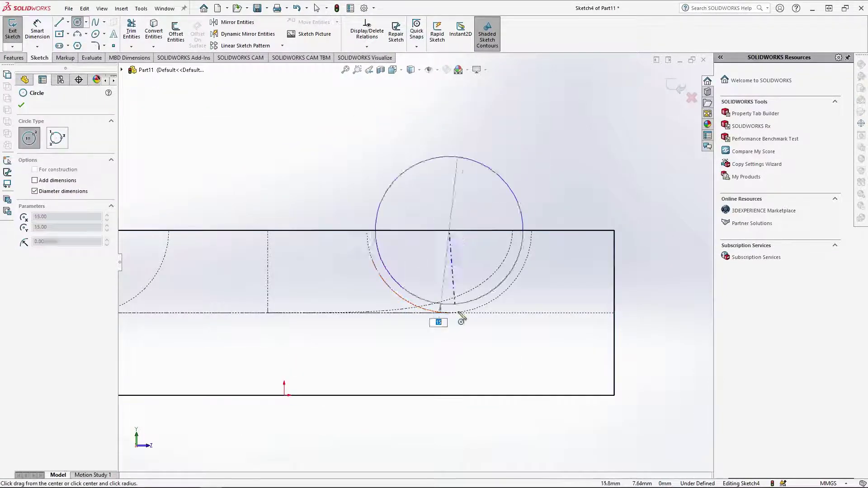
click(449, 313)
click(14, 58)
click(134, 32)
key(Return)
Round four groove edges with 1 mm fillets, then start saving the part.
middle_drag(304, 161, 416, 258)
scroll(414, 268, up, 3)
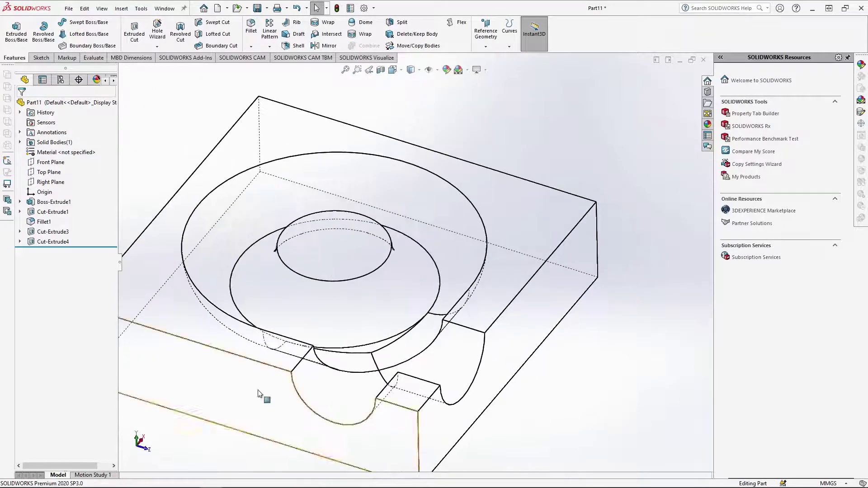
click(417, 70)
click(411, 82)
scroll(388, 190, up, 2)
click(321, 300)
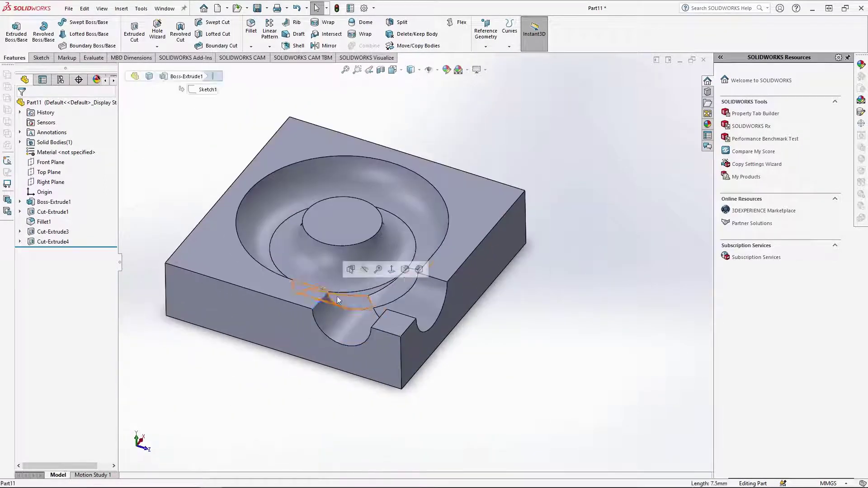
text(f1)
key(Return)
click(382, 316)
click(402, 314)
click(430, 276)
key(Return)
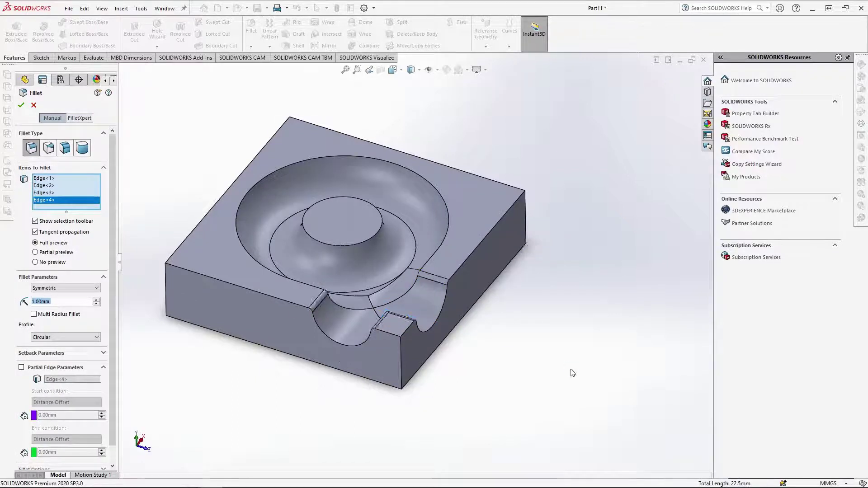
middle_drag(572, 373, 527, 354)
key(ctrl+s)
Save the end piece under its new name, close it, and start a new document.
text(End Track)
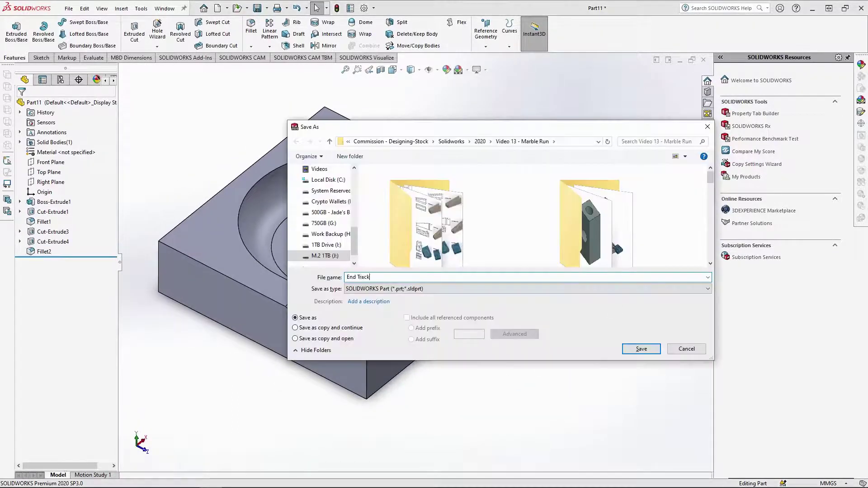
key(Return)
click(703, 61)
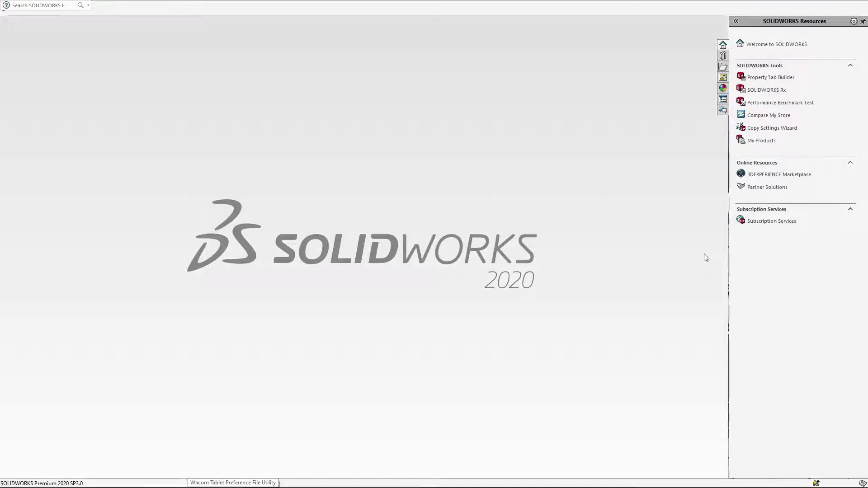
key(ctrl+n)
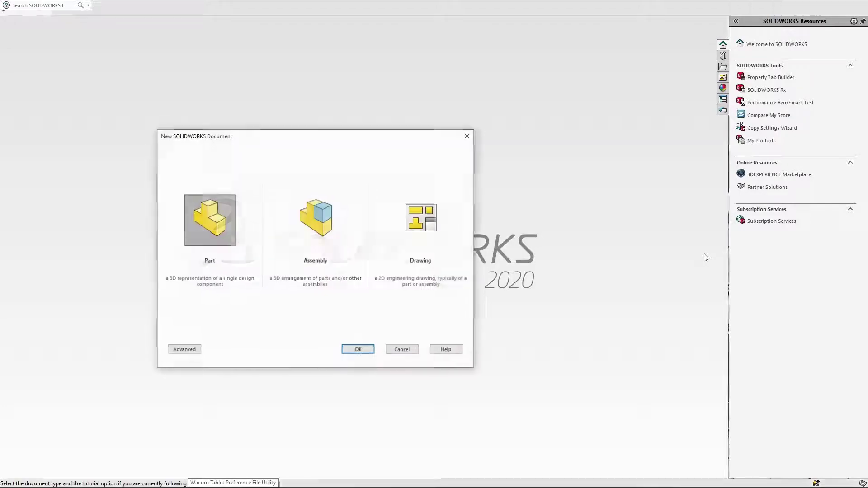
Create a new assembly and mate the track pieces and blocks together.
double_click(310, 224)
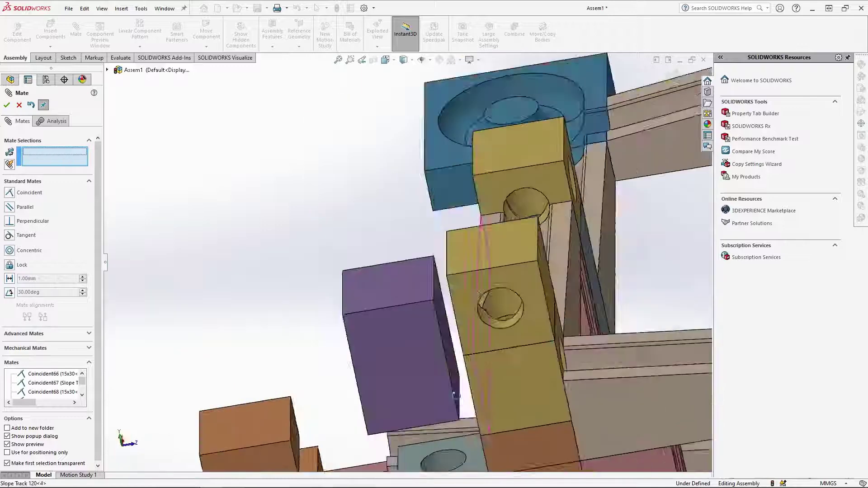
click(388, 259)
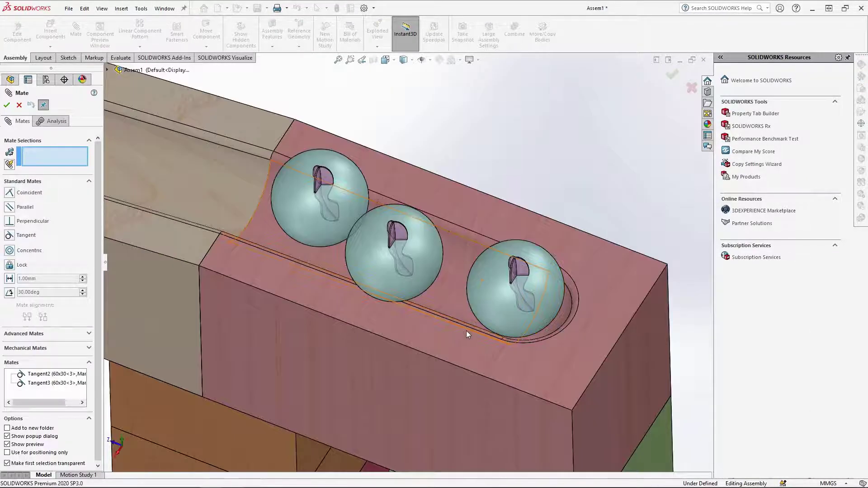
click(7, 105)
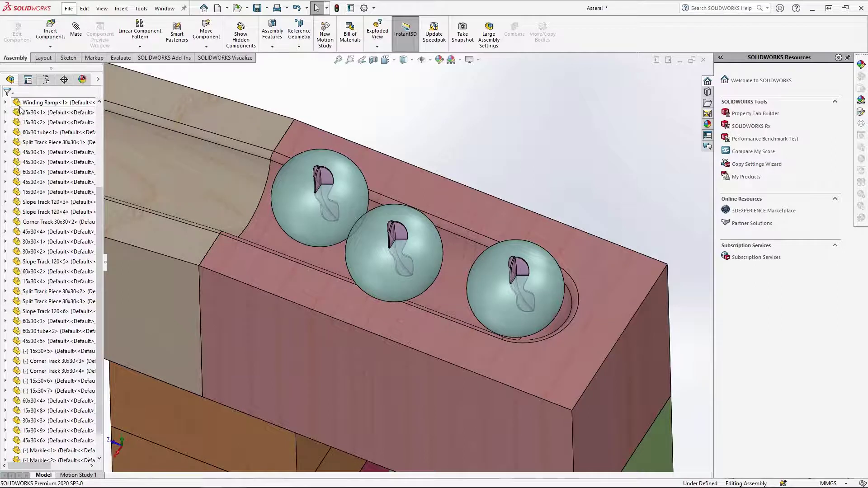
Undo the last marble placement and slide the three marbles onto the top track groove.
click(296, 8)
click(385, 60)
click(393, 82)
scroll(404, 297, down, 8)
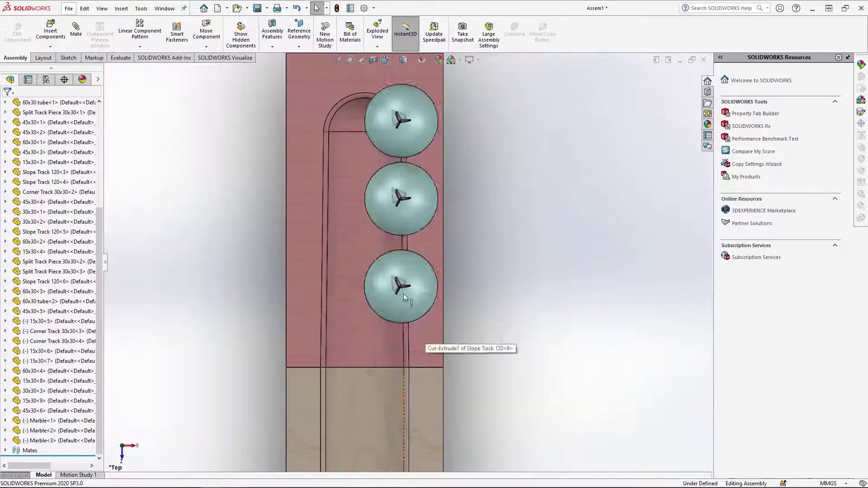
drag(403, 294, 365, 332)
drag(403, 206, 365, 238)
drag(401, 131, 365, 140)
Check the marbles' placement in the groove from side and isometric views.
click(385, 59)
click(403, 93)
scroll(669, 267, down, 5)
click(403, 60)
click(403, 103)
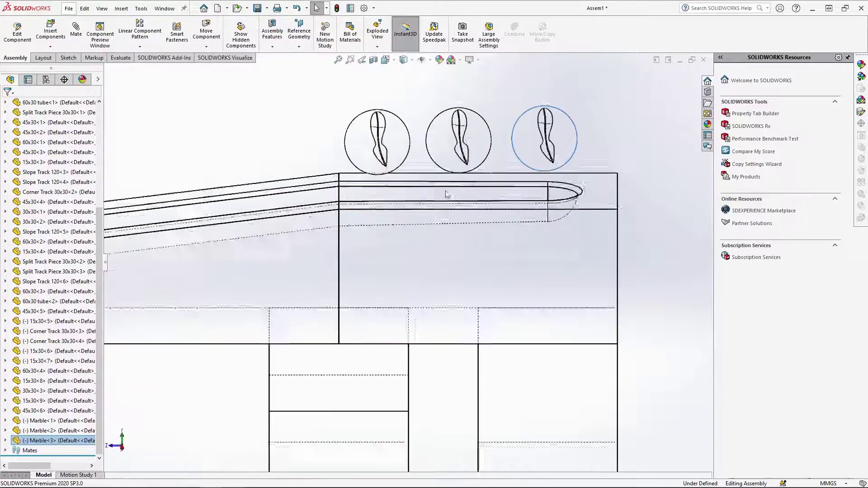
key(ctrl+7)
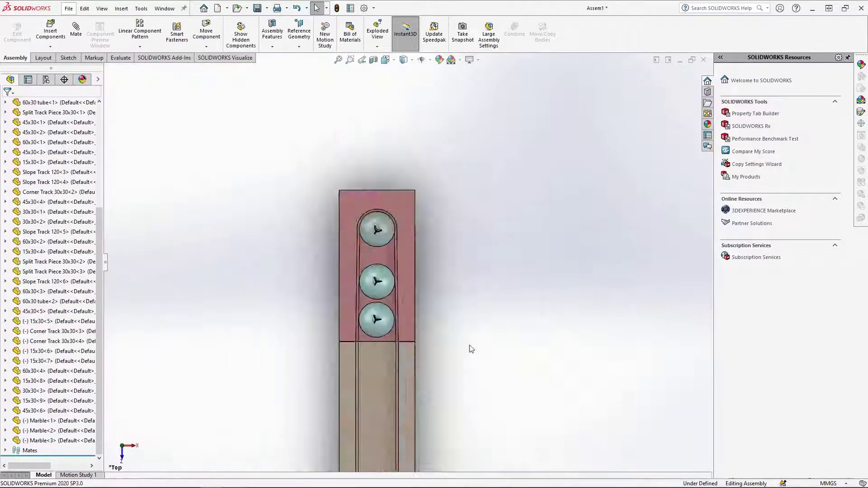
key(ctrl+7)
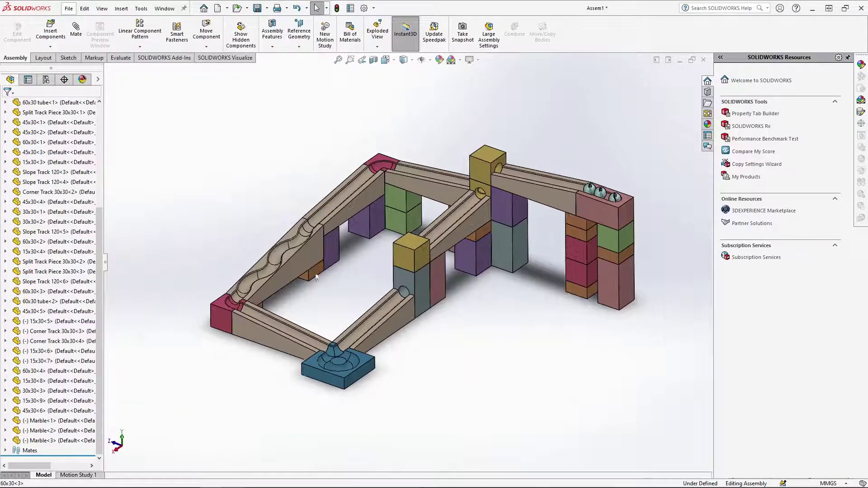
Save the assembly as 'Marble Run'.
key(ctrl+s)
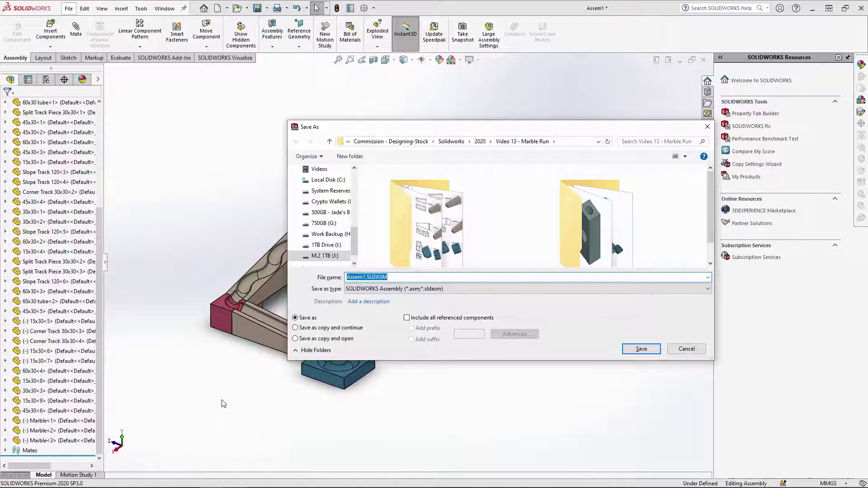
text(Marble Run)
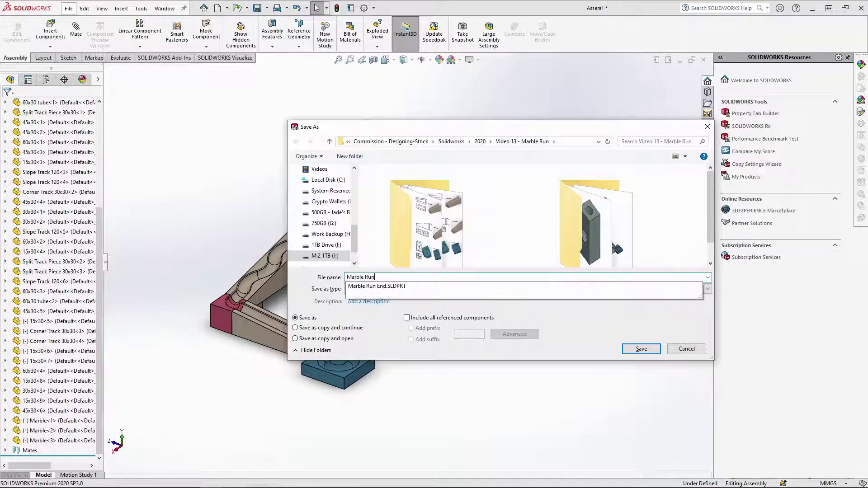
key(Return)
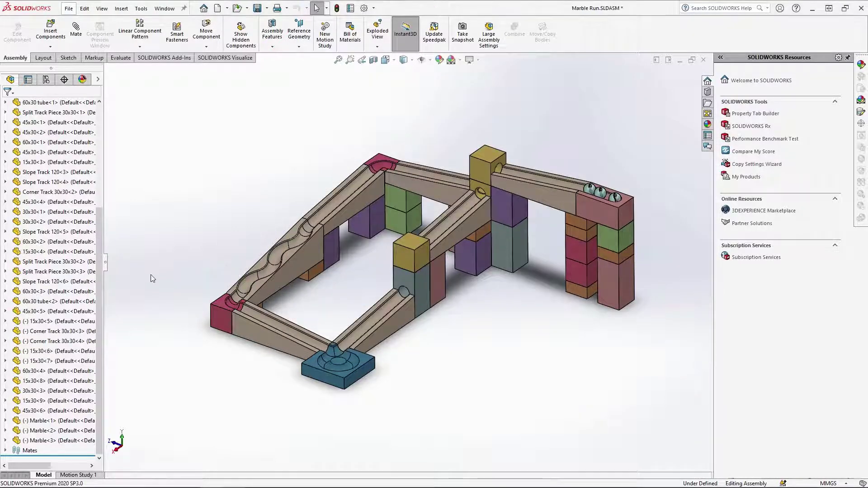
Select all components in the FeatureManager tree and fix them in place.
click(50, 412)
scroll(63, 185, up, 5)
scroll(54, 186, down, 3)
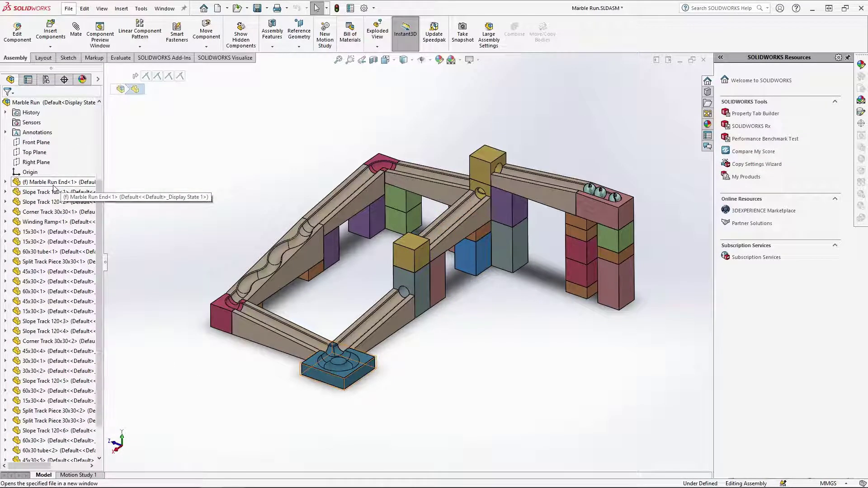
key(ctrl+a)
right_click(53, 185)
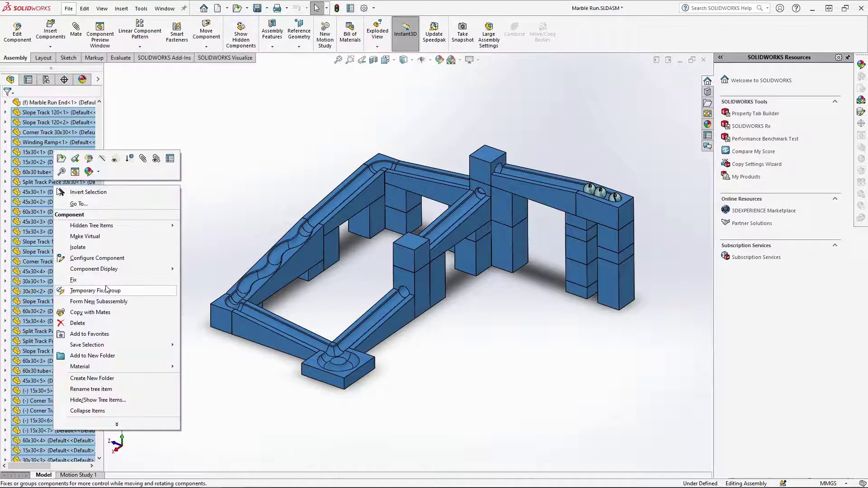
click(74, 279)
click(254, 220)
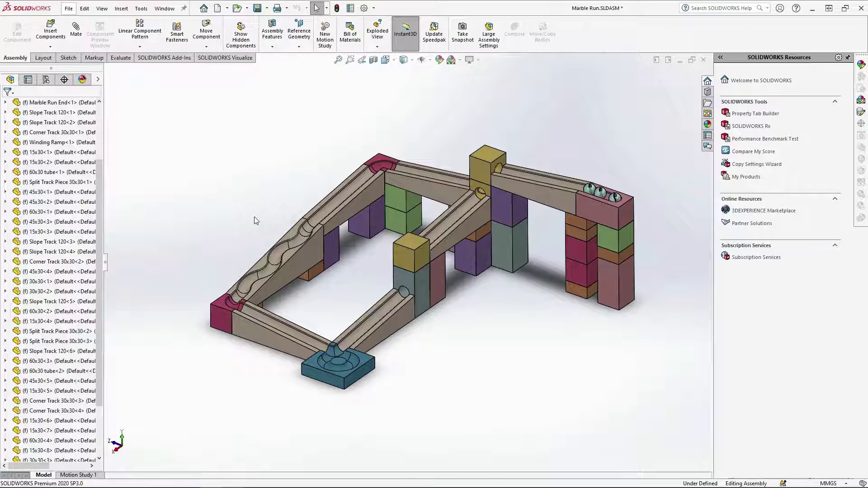
Make Motion Study 1 a Motion Analysis and add gravity plus solid body contact between components.
click(74, 475)
click(28, 352)
click(22, 378)
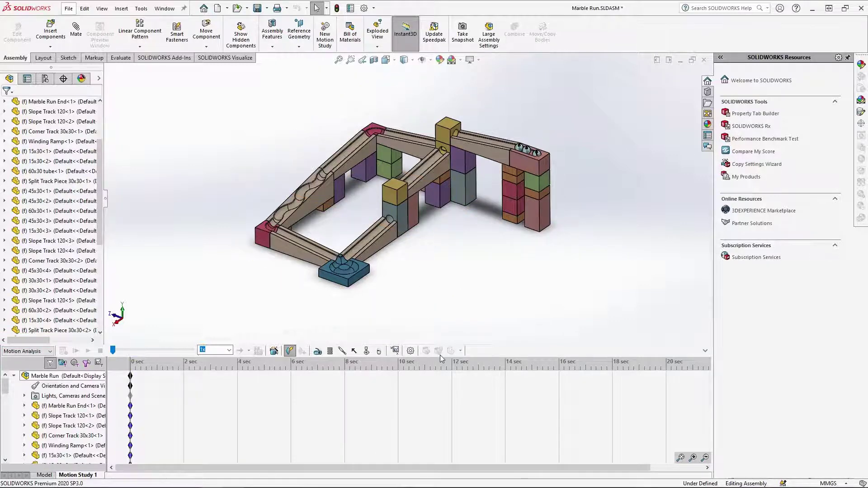
click(380, 351)
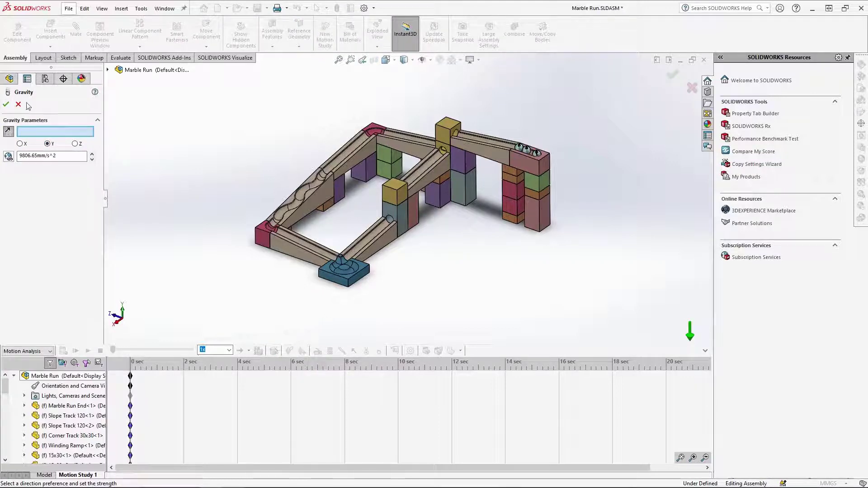
click(6, 104)
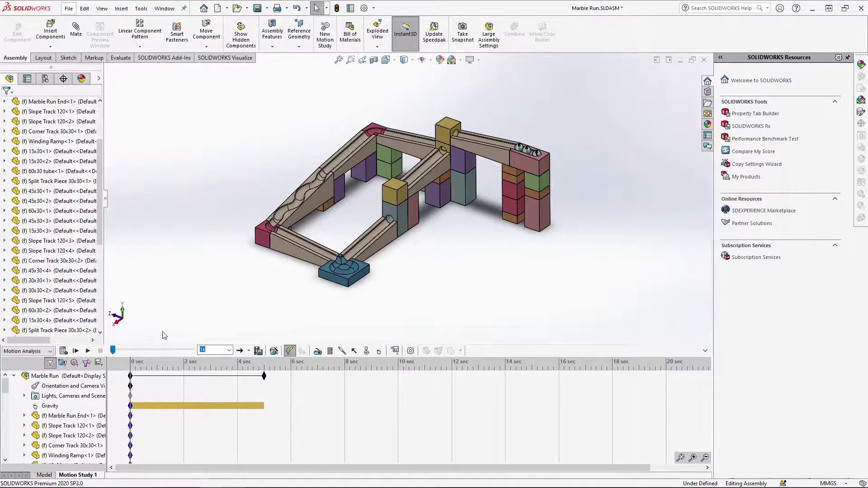
click(366, 352)
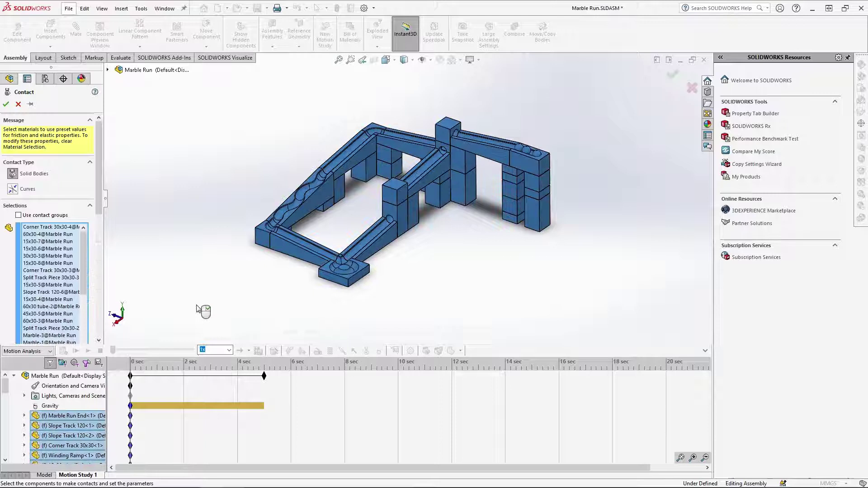
click(6, 105)
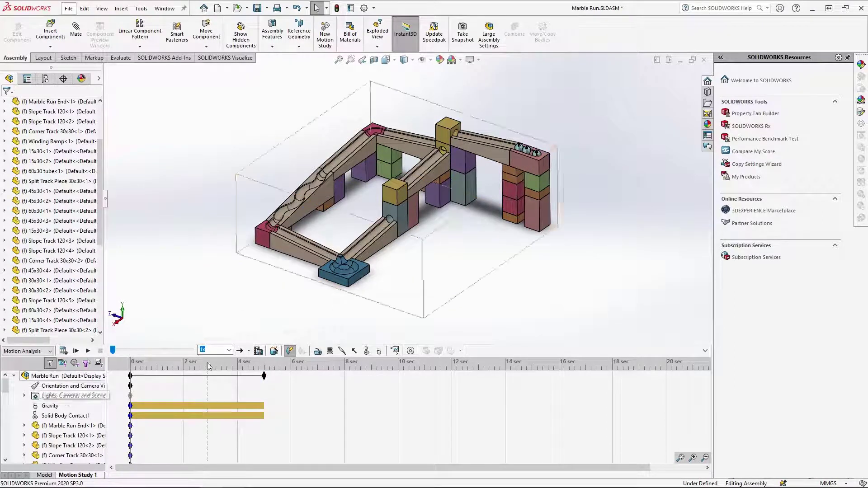
Suppress the marbles' Tangent mates (Tangent5–7) in the study's Mates folder.
scroll(59, 420, down, 10)
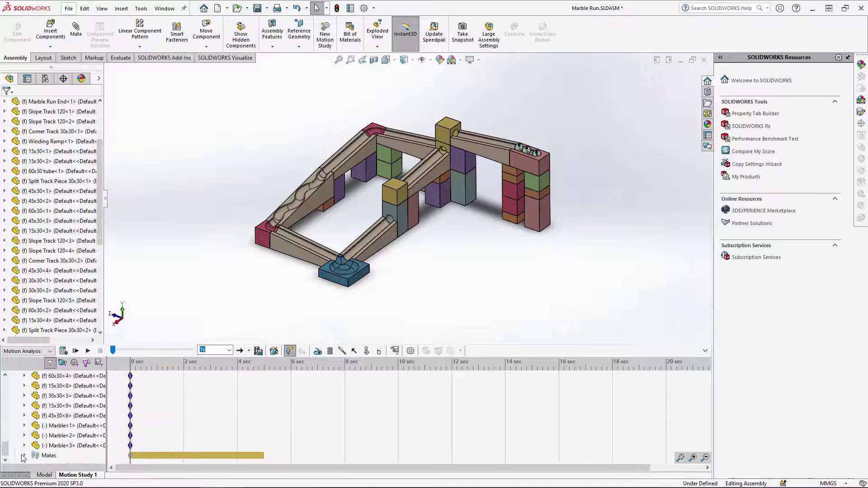
click(23, 458)
scroll(55, 435, down, 10)
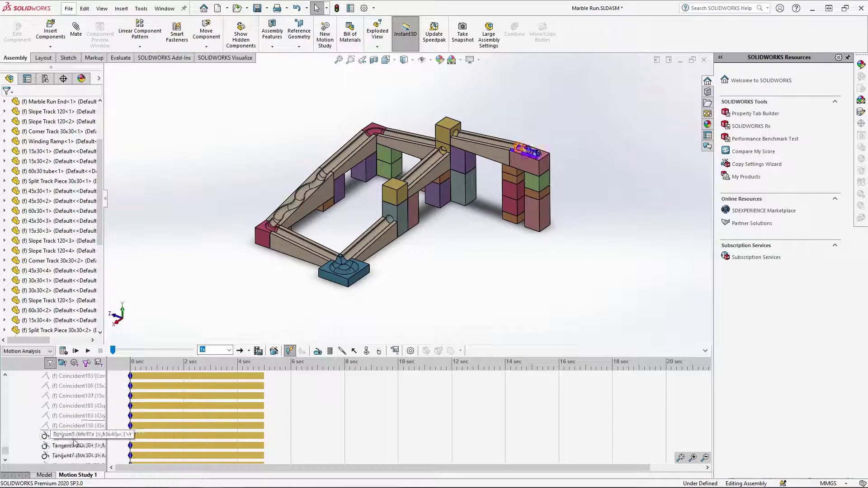
click(55, 436)
shift+click(62, 457)
right_click(63, 456)
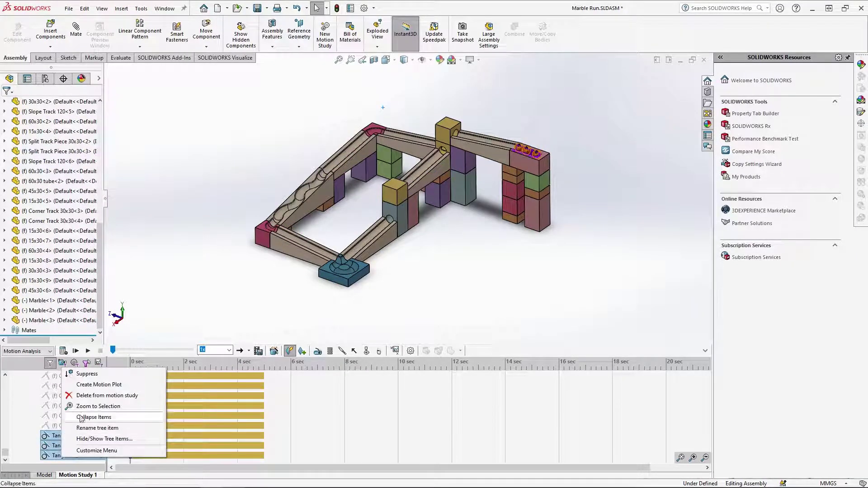
click(88, 375)
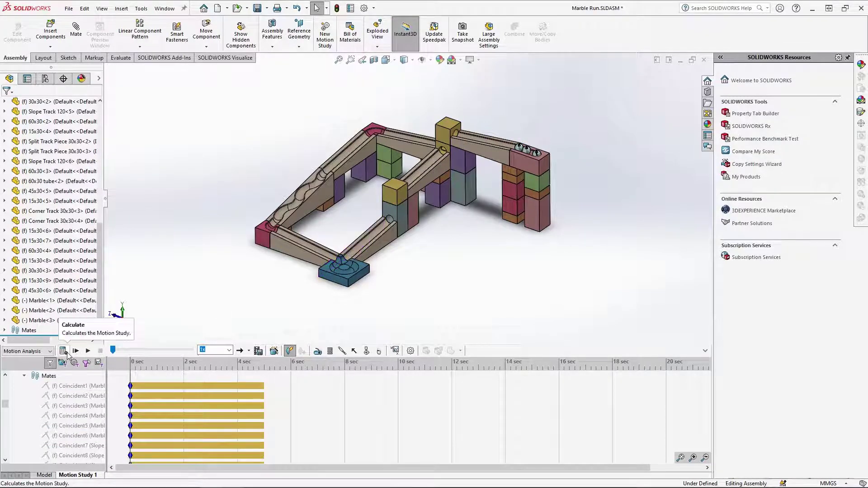
scroll(457, 163, down, 3)
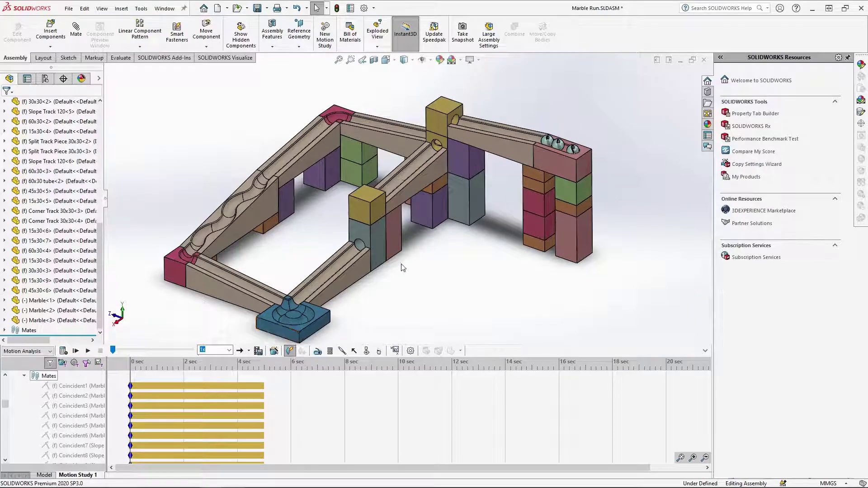
scroll(401, 267, up, 3)
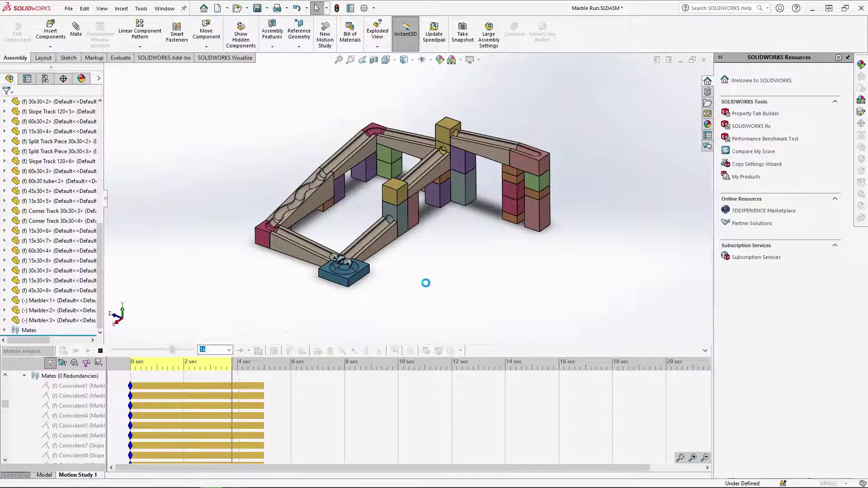
Play the calculated marble motion at 0.25x speed.
click(229, 351)
click(221, 364)
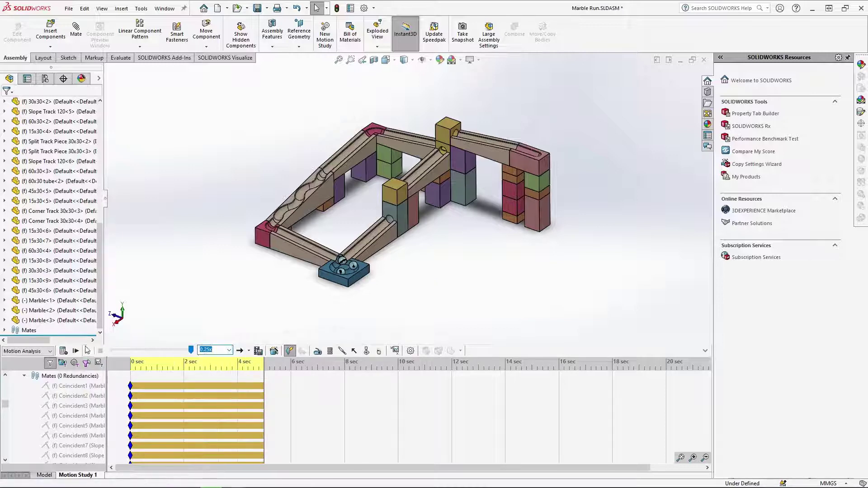
click(76, 352)
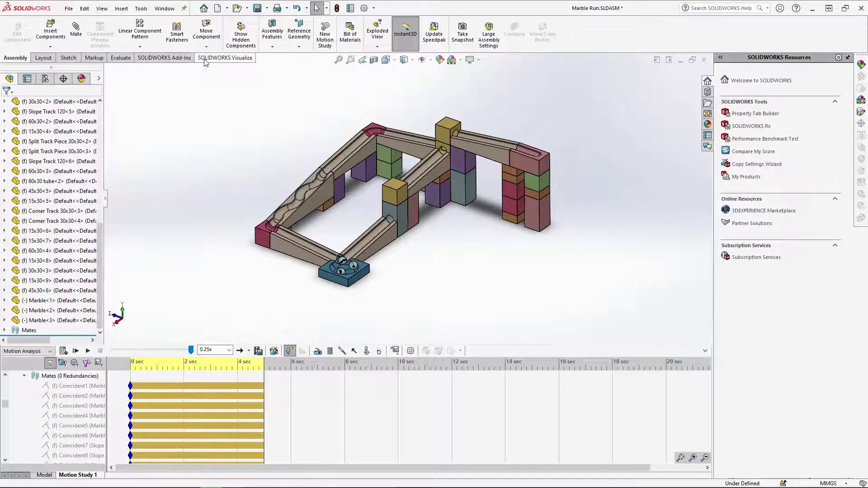
Export the assembly to SOLIDWORKS Visualize via Export Advanced, choosing Motion Study 1.
click(225, 58)
click(35, 31)
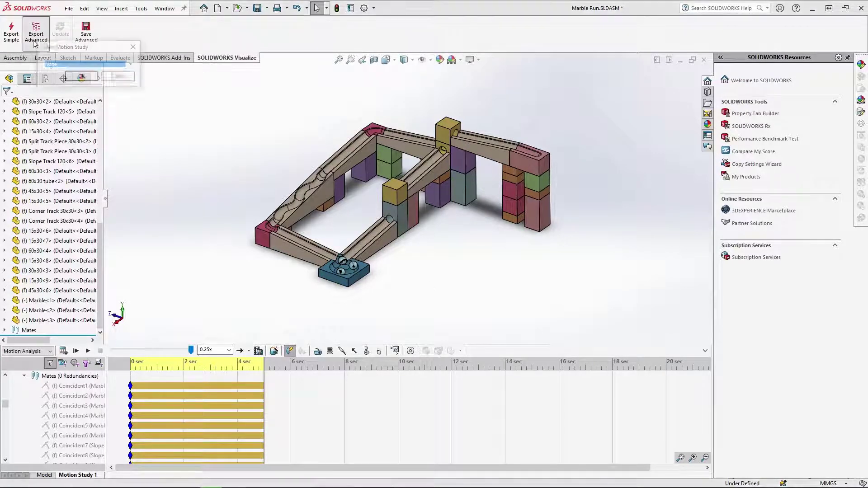
click(134, 64)
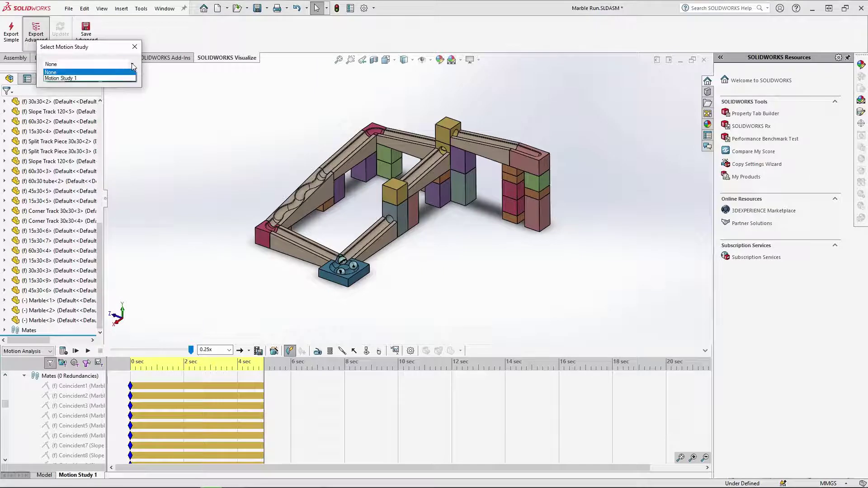
click(68, 77)
click(81, 77)
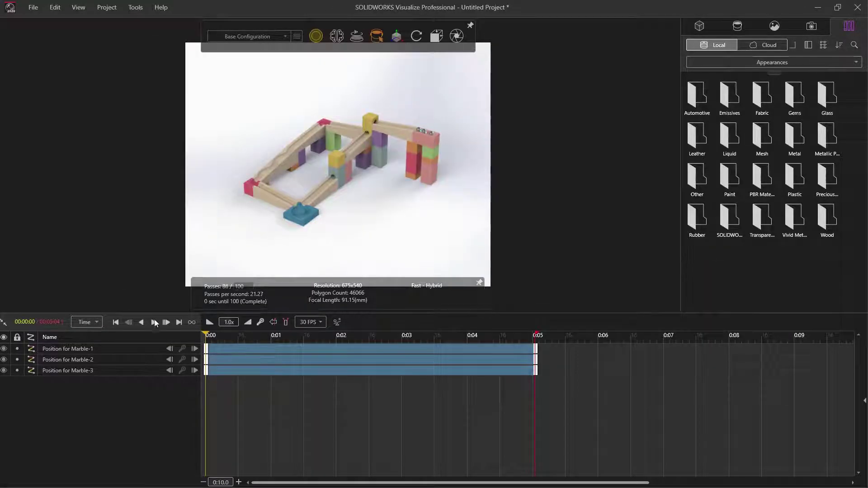
Play back the imported marble animation in preview mode, then rewind it and restore full-quality rendering.
click(154, 321)
click(155, 321)
drag(495, 344, 206, 336)
click(84, 10)
click(77, 7)
click(78, 8)
click(51, 41)
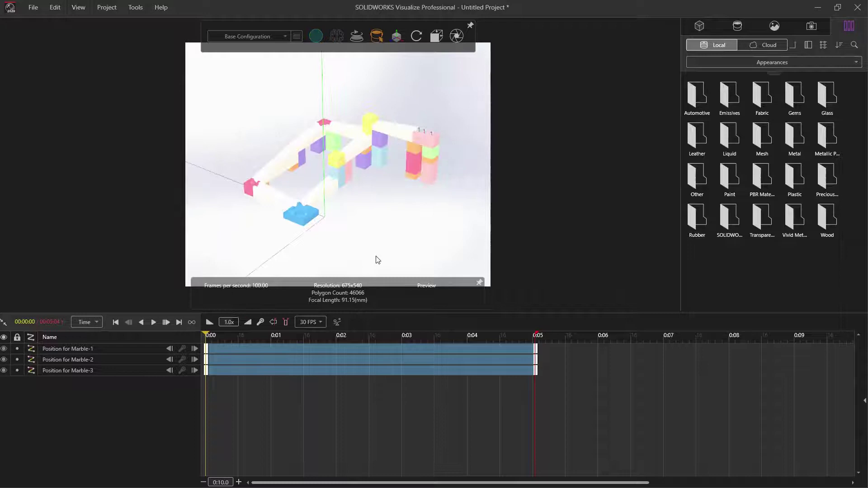
click(154, 322)
click(78, 8)
click(50, 42)
Set the camera aspect ratio to HDTV 16:9.
click(810, 27)
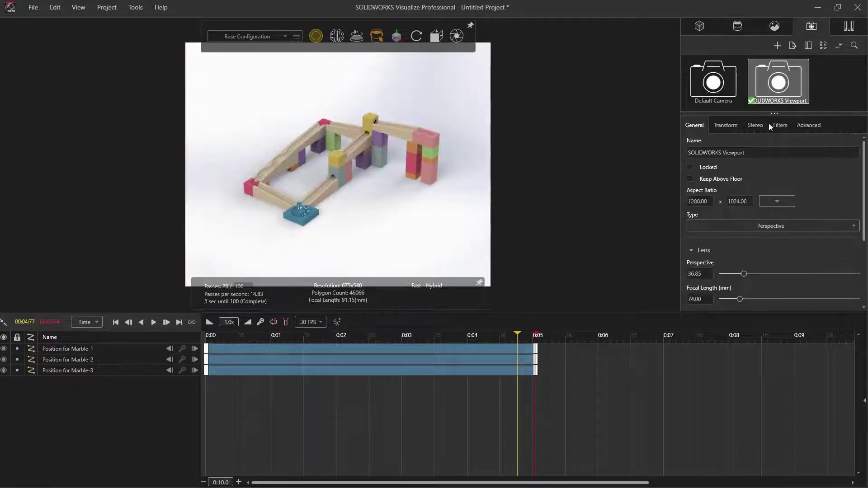
click(767, 205)
click(732, 279)
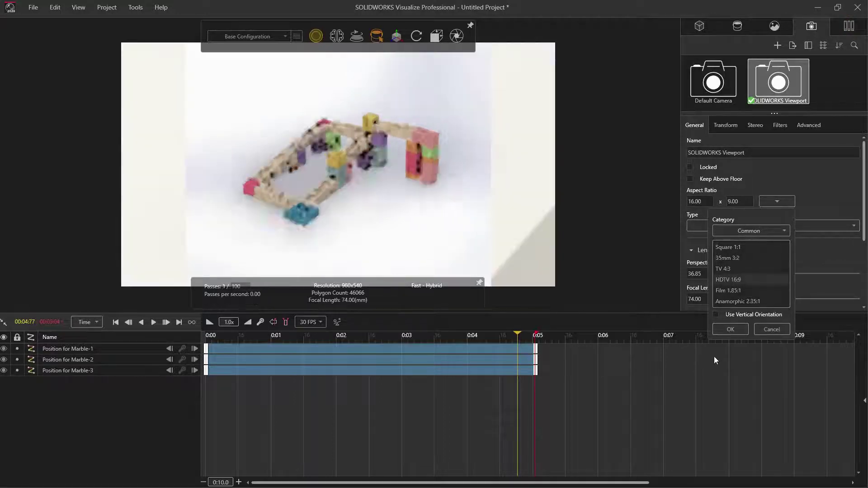
click(729, 329)
Put the Studio Soft Grey backplate behind the marble run.
click(774, 26)
scroll(791, 181, down, 1)
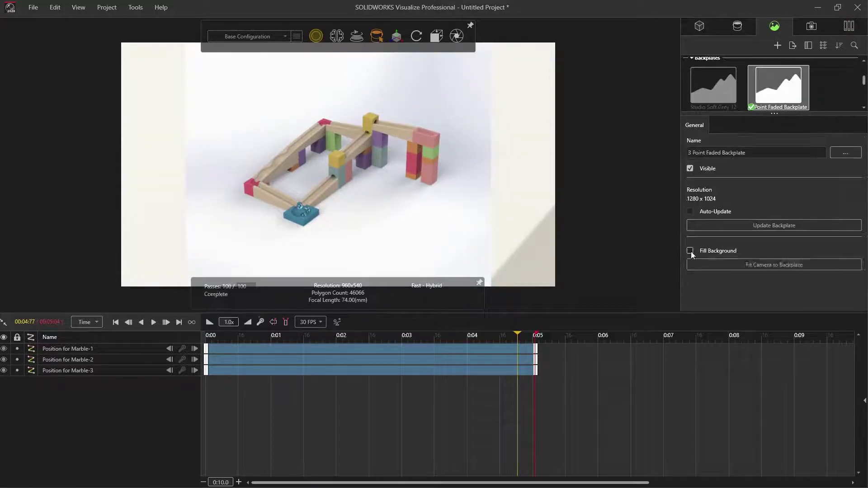
click(845, 153)
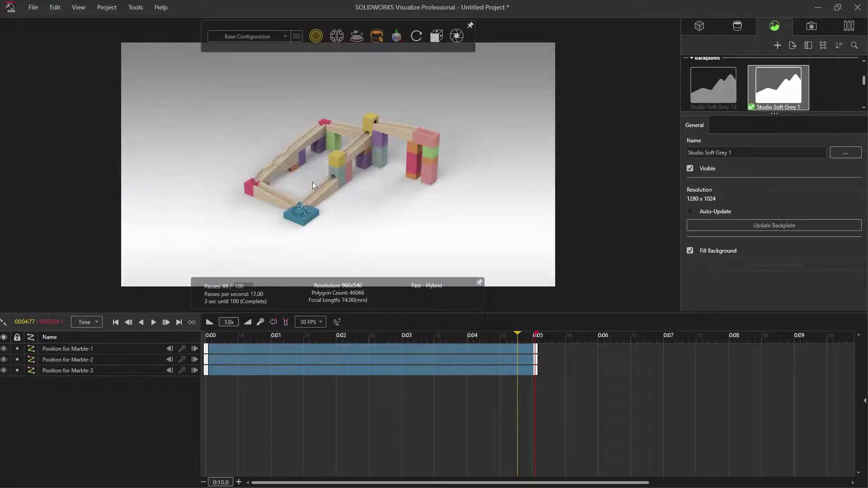
scroll(313, 182, up, 5)
scroll(365, 164, up, 1)
scroll(365, 164, down, 1)
Turn the camera closer around the marble run and rotate the environment lighting to 40.
click(415, 41)
middle_drag(401, 158, 370, 185)
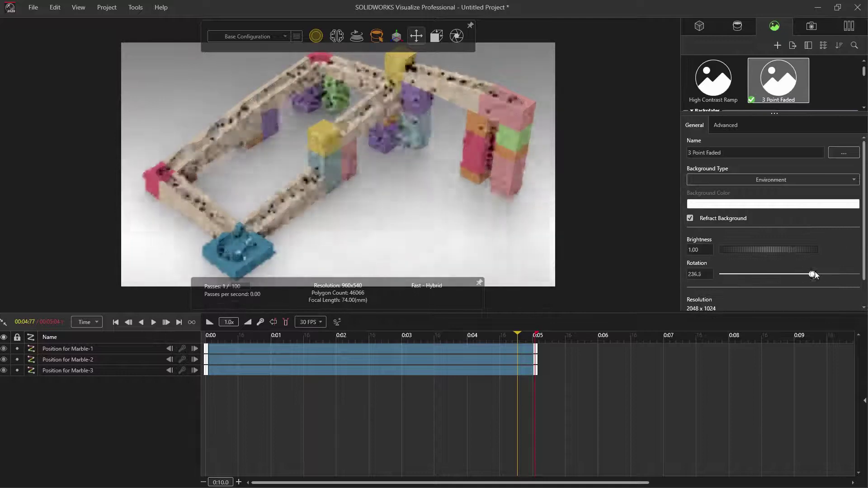
drag(813, 275, 737, 276)
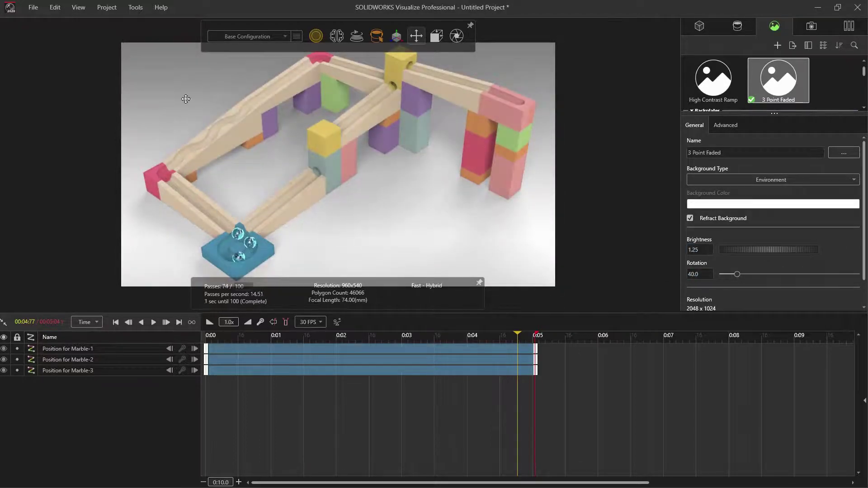
click(107, 8)
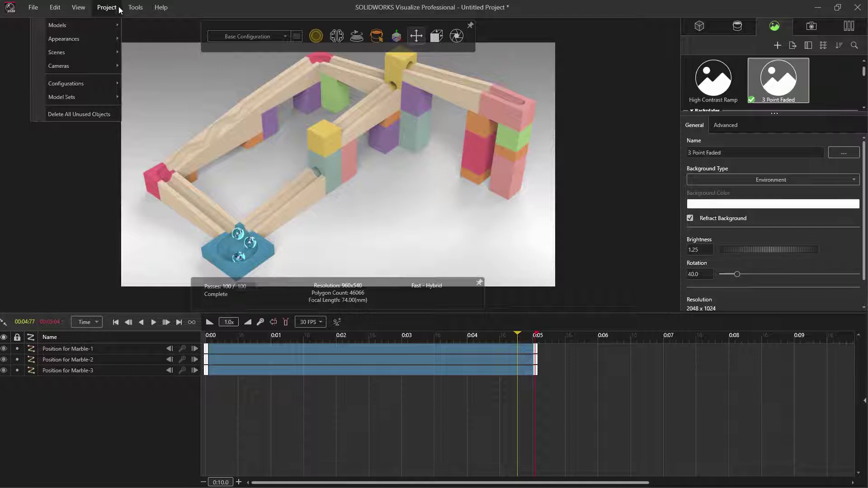
mouse_move(134, 13)
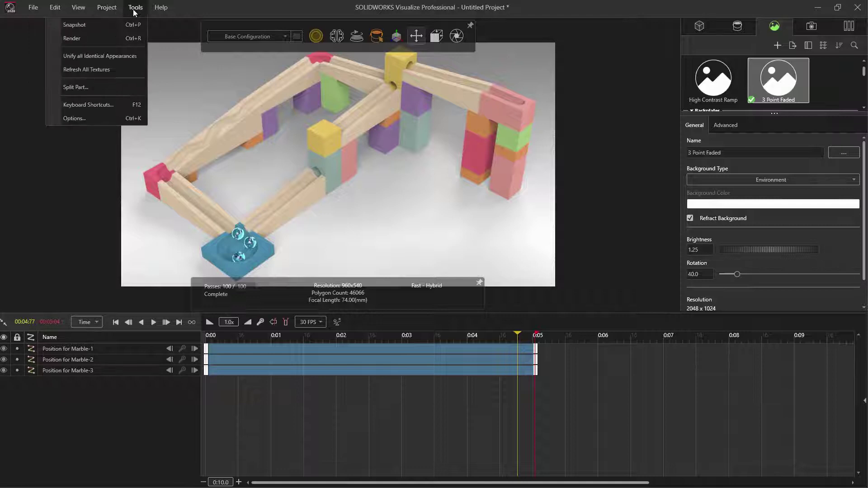
Render the animation as the MP4 movie 'Marble Run' at 45 frames per second.
click(95, 39)
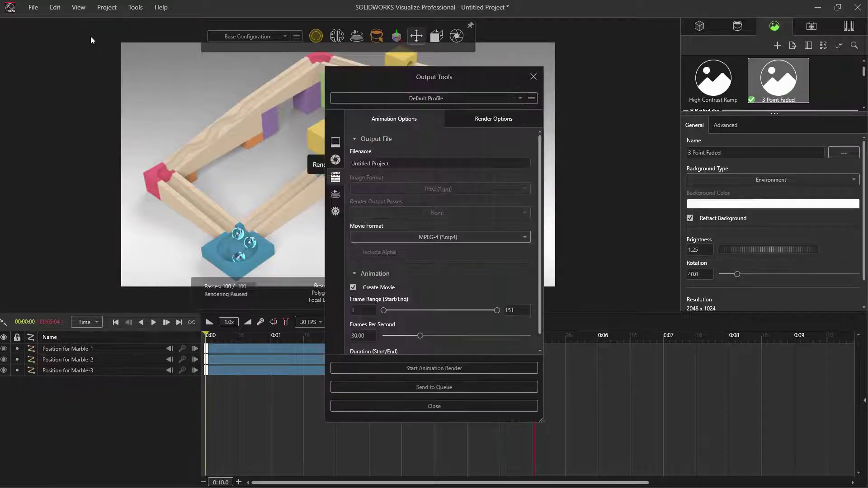
text(Marble Run)
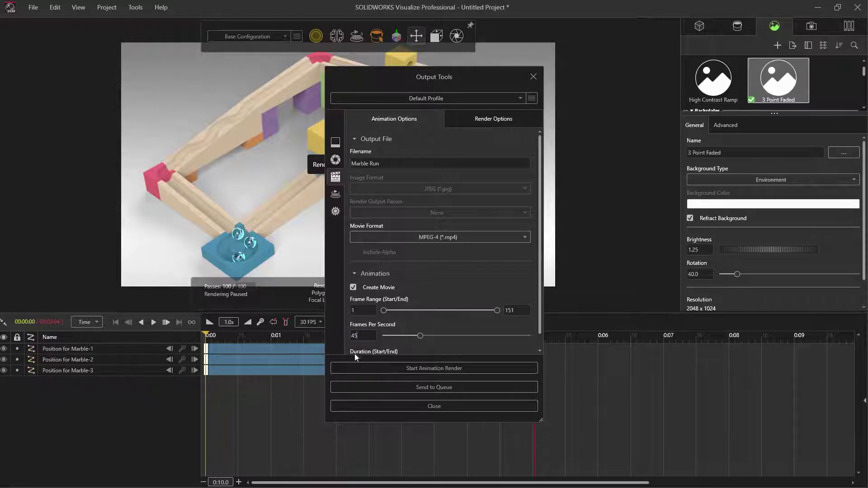
key(Return)
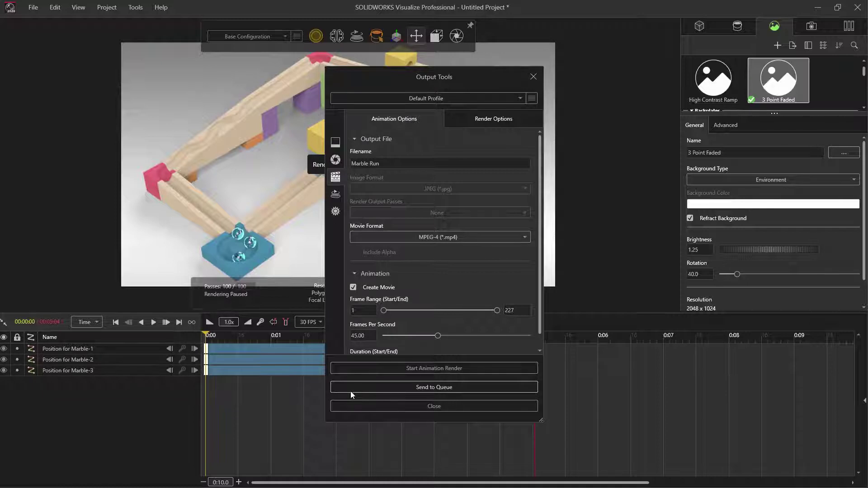
click(423, 367)
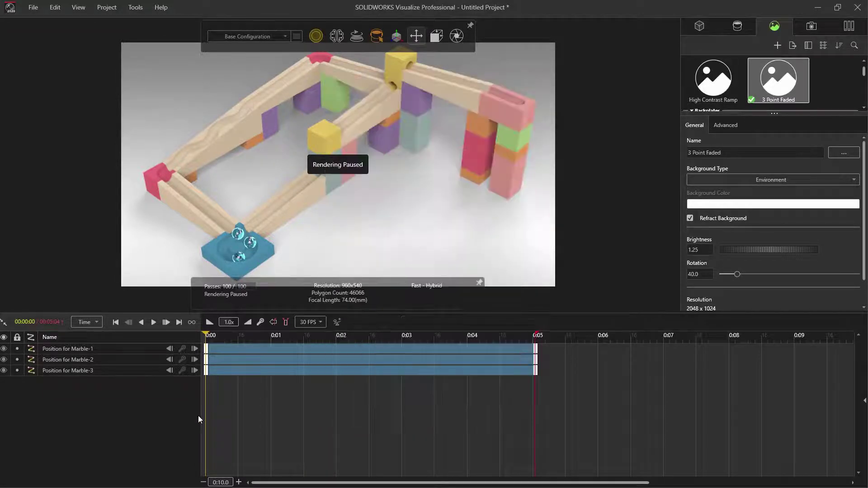